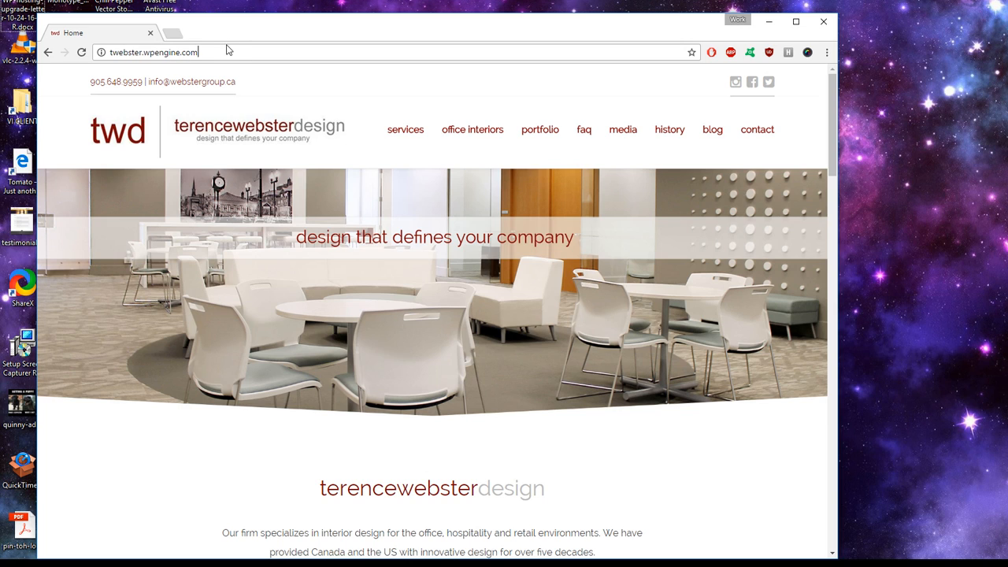
# Step: Go to twebster.wpengine.com/wp-admin to reach the WordPress login page
pyautogui.write('/wp-ad')
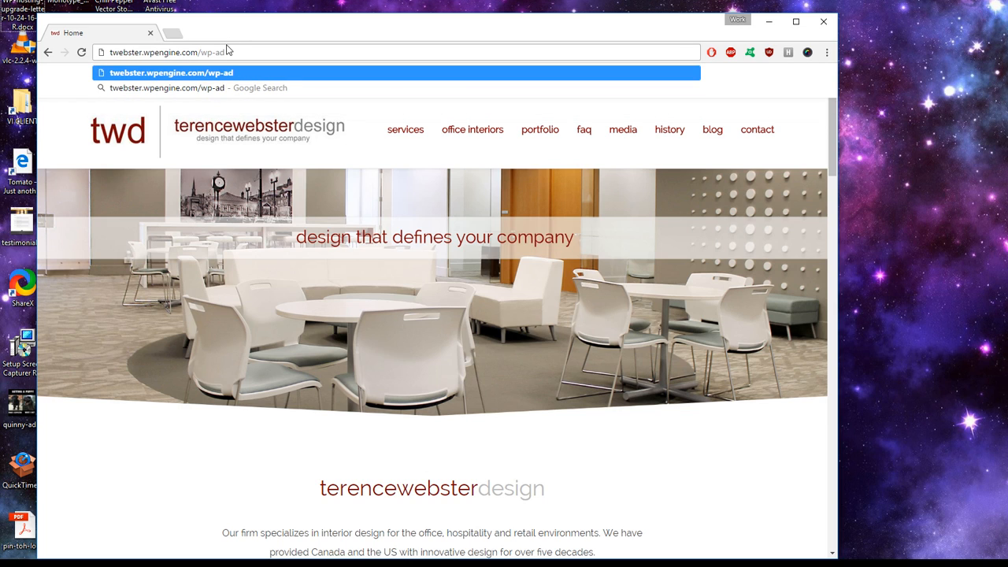
pyautogui.write('min')
pyautogui.press('Return')
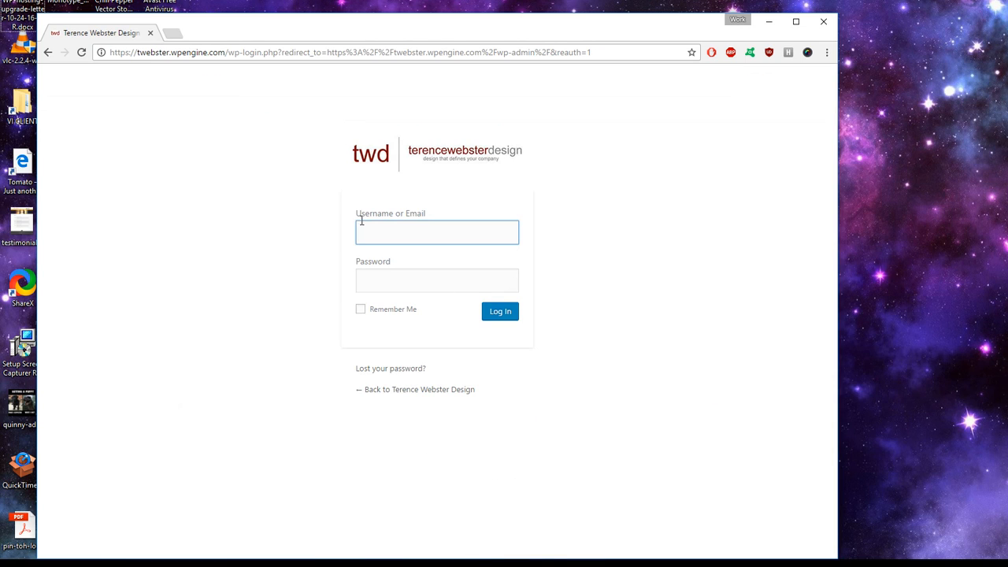
# Step: Copy the stored username from Notepad into the login form's username field
pyautogui.click(419, 230)
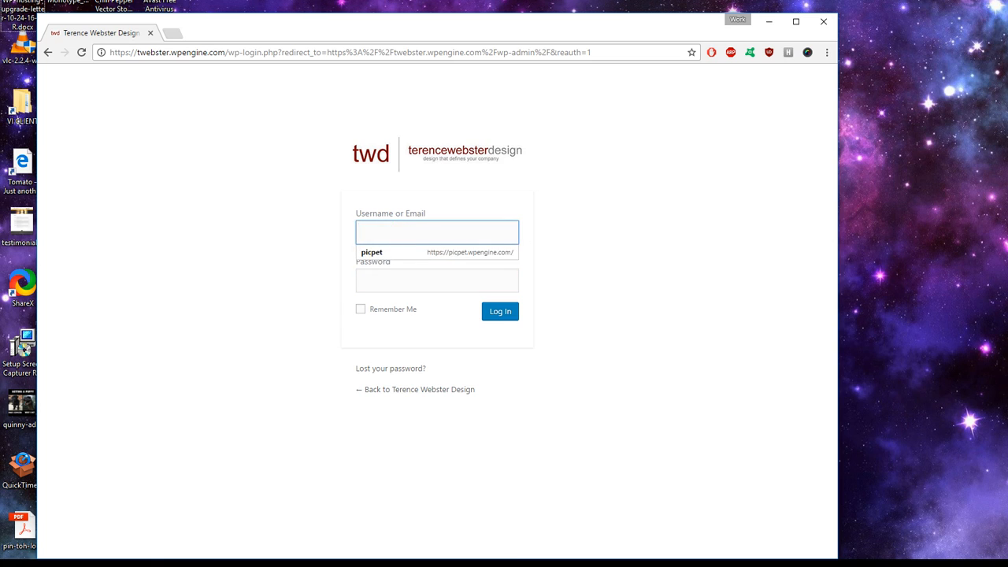
pyautogui.hotkey('alt', 'Tab')
pyautogui.moveTo(266, 229); pyautogui.dragTo(218, 230)
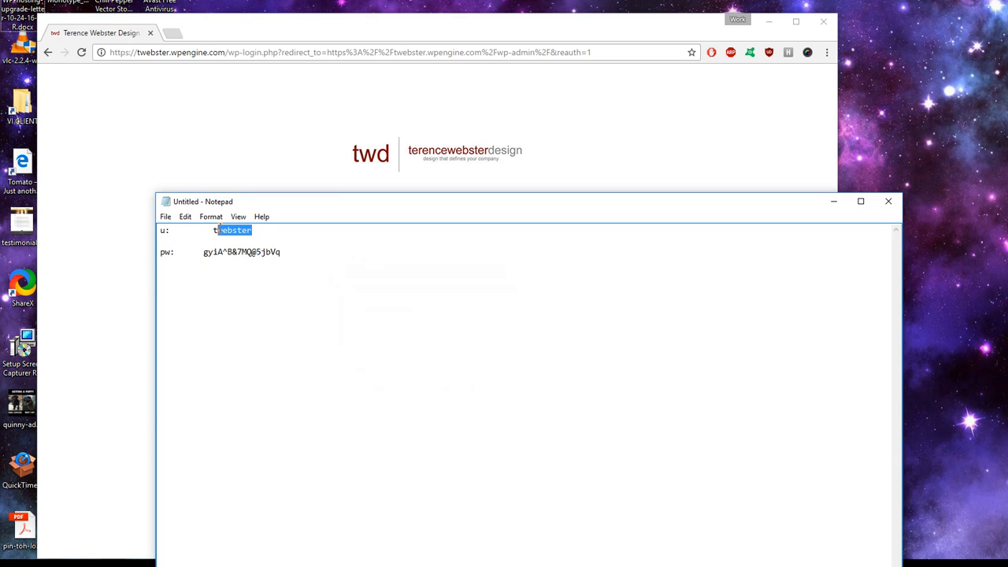
pyautogui.click(188, 136)
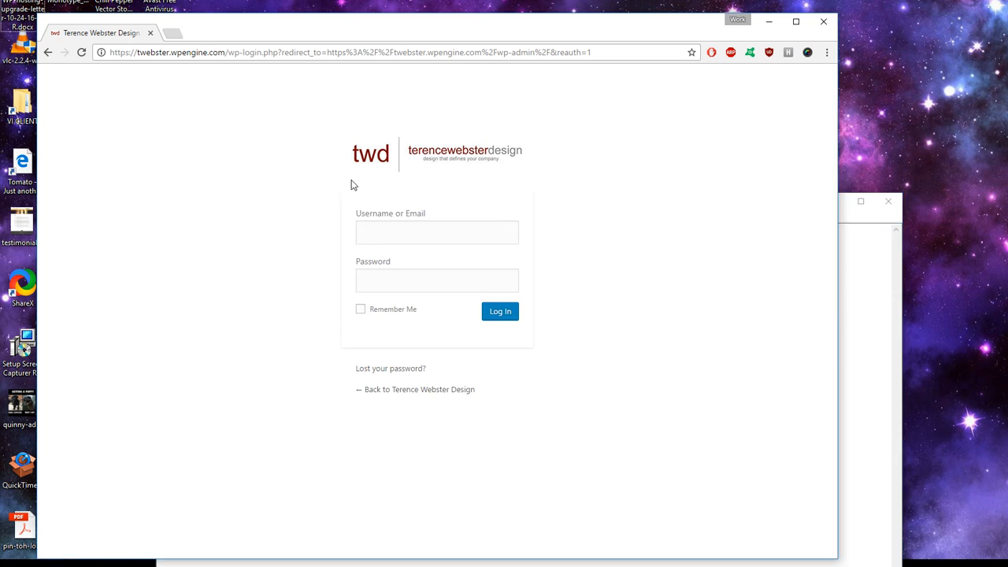
pyautogui.click(415, 231)
pyautogui.hotkey('ctrl', 'v')
# Step: Paste the stored password, tick Remember Me, and log in
pyautogui.press('Tab')
pyautogui.click(846, 292)
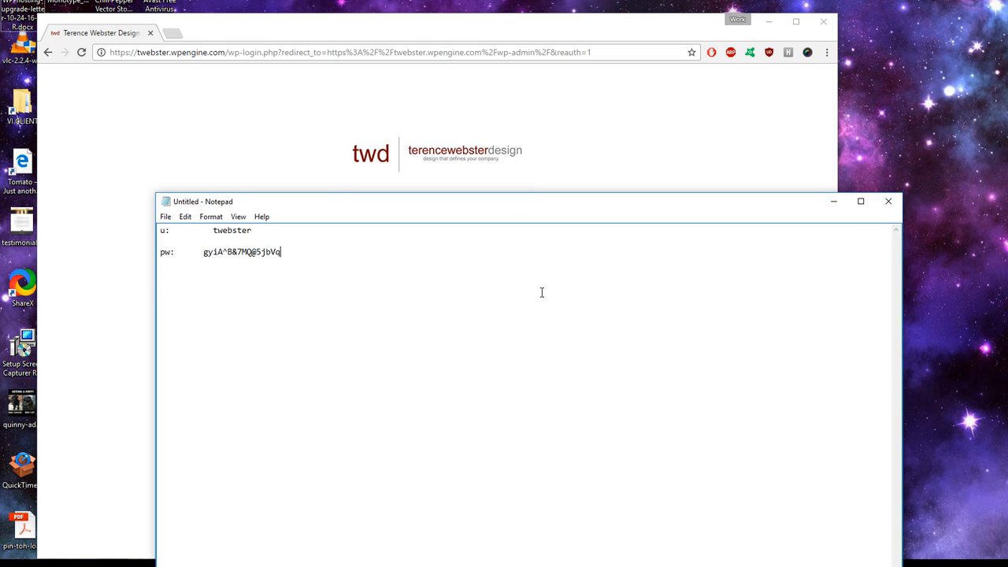
pyautogui.moveTo(284, 258); pyautogui.dragTo(223, 260)
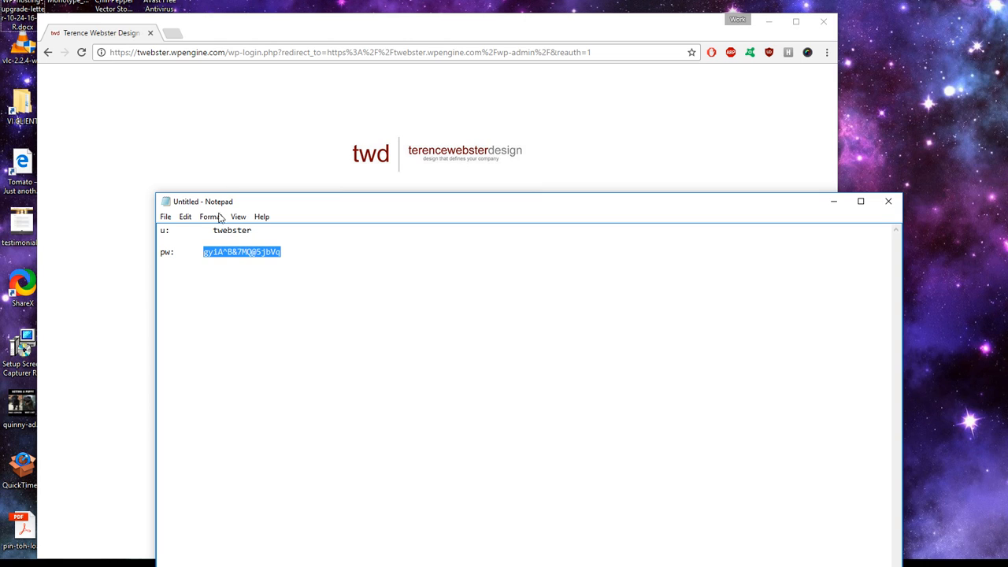
pyautogui.click(217, 143)
pyautogui.click(434, 277)
pyautogui.hotkey('ctrl', 'v')
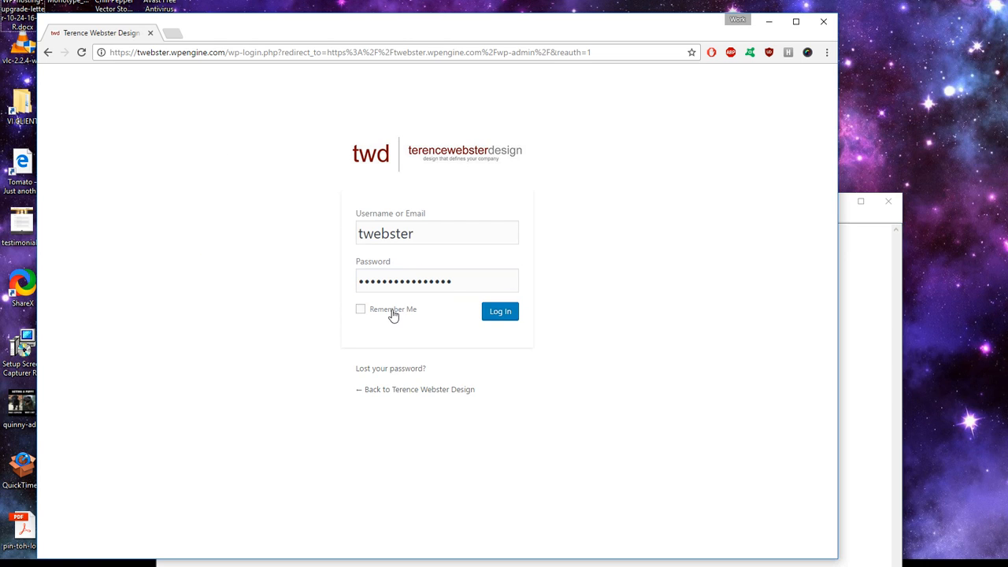
pyautogui.click(360, 309)
pyautogui.click(501, 312)
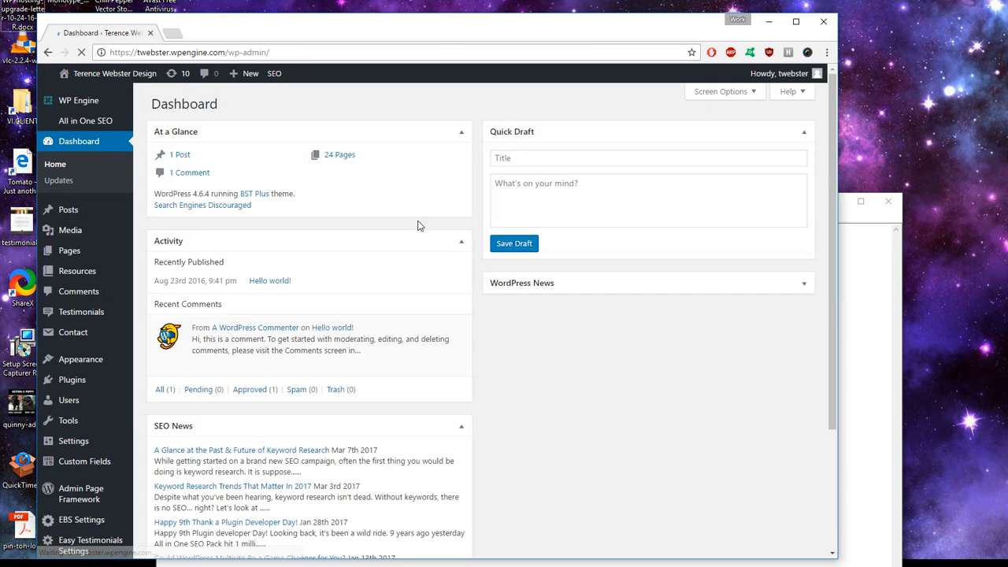
# Step: Save the password in Chrome and decline the WP Smush promotion
pyautogui.click(597, 134)
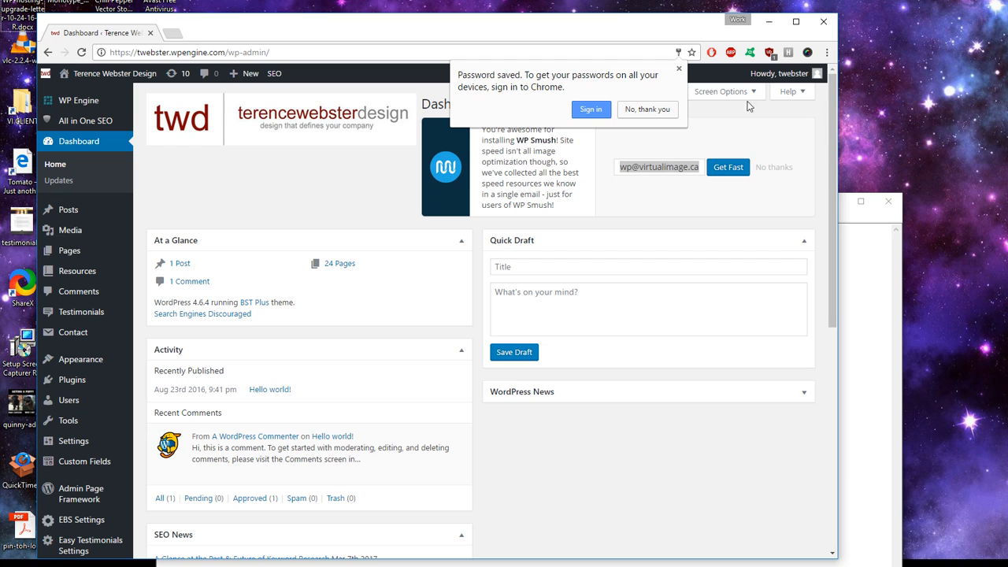
pyautogui.click(679, 71)
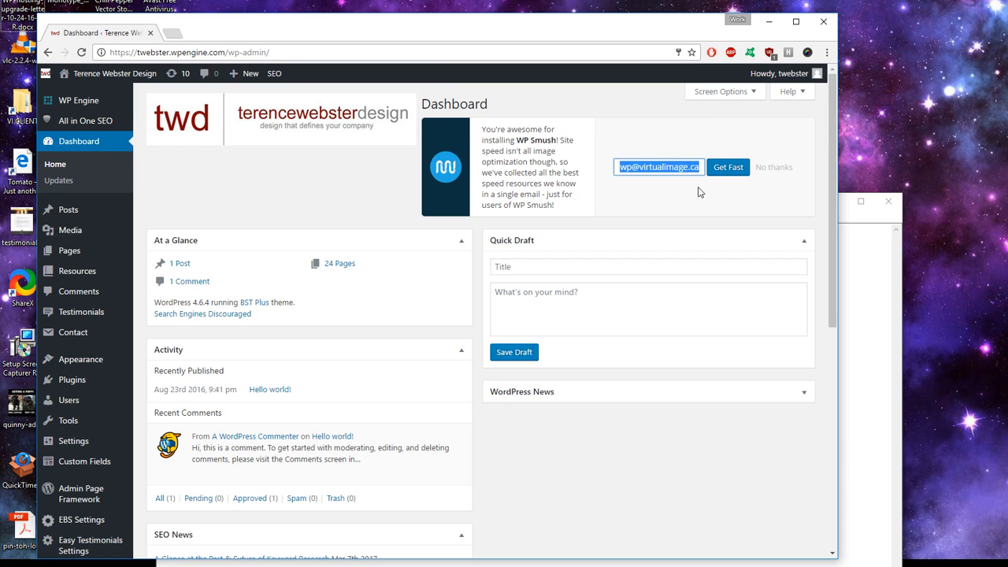
pyautogui.click(774, 167)
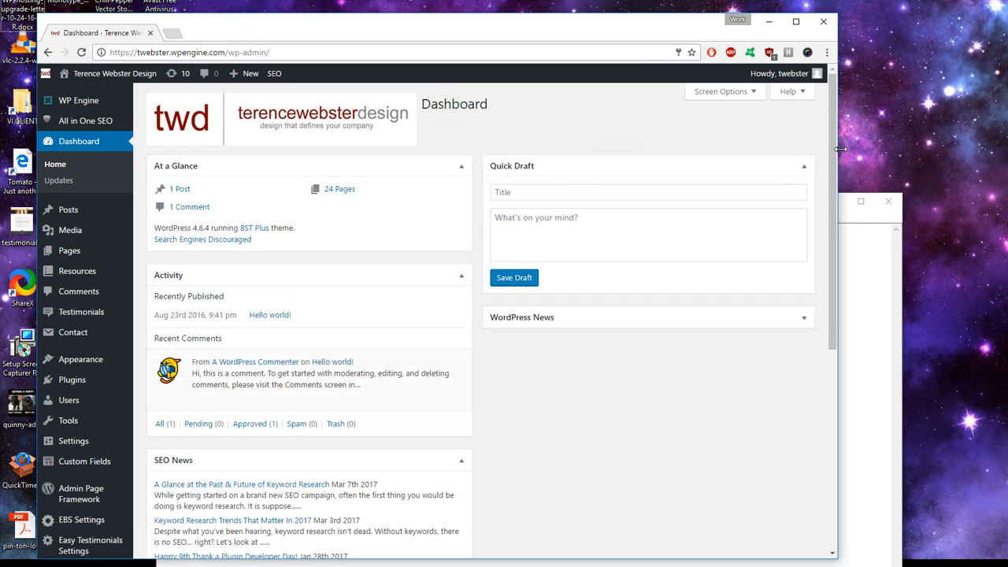
# Step: Widen the browser window and open the live site in a new tab
pyautogui.moveTo(839, 149); pyautogui.dragTo(960, 147)
pyautogui.scroll(-2, 202, 204)
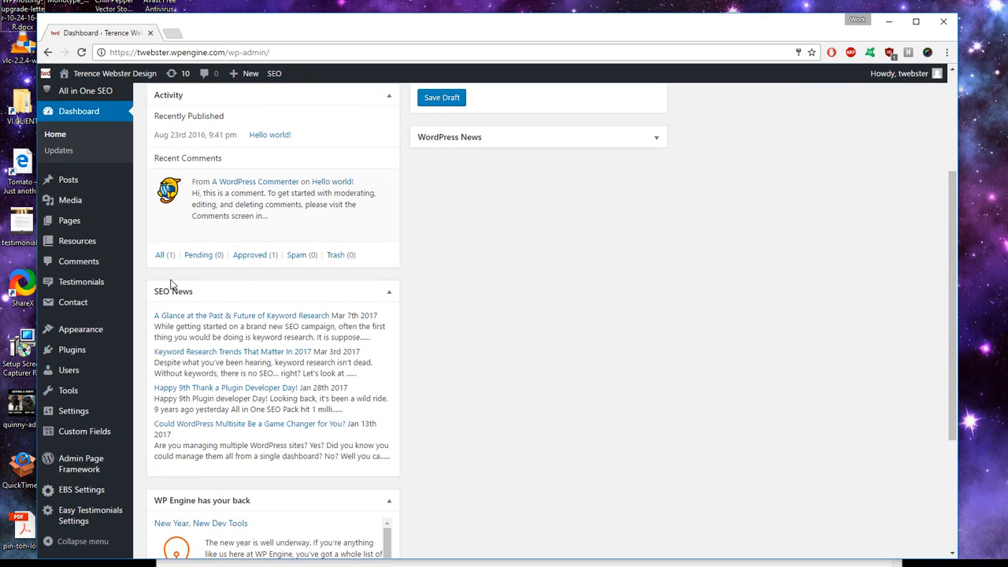
pyautogui.moveTo(134, 316)
pyautogui.scroll(3, 133, 316)
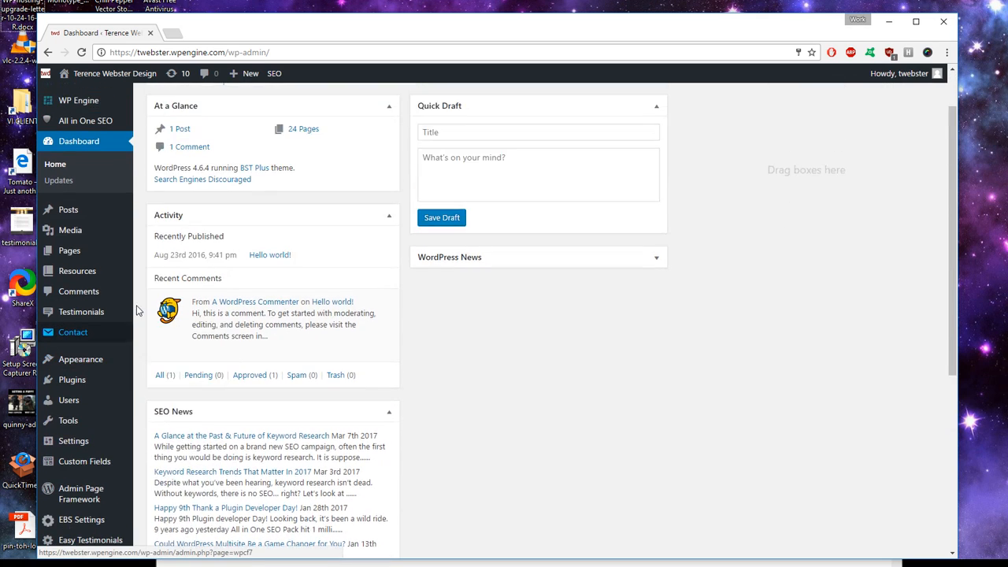
pyautogui.moveTo(89, 252)
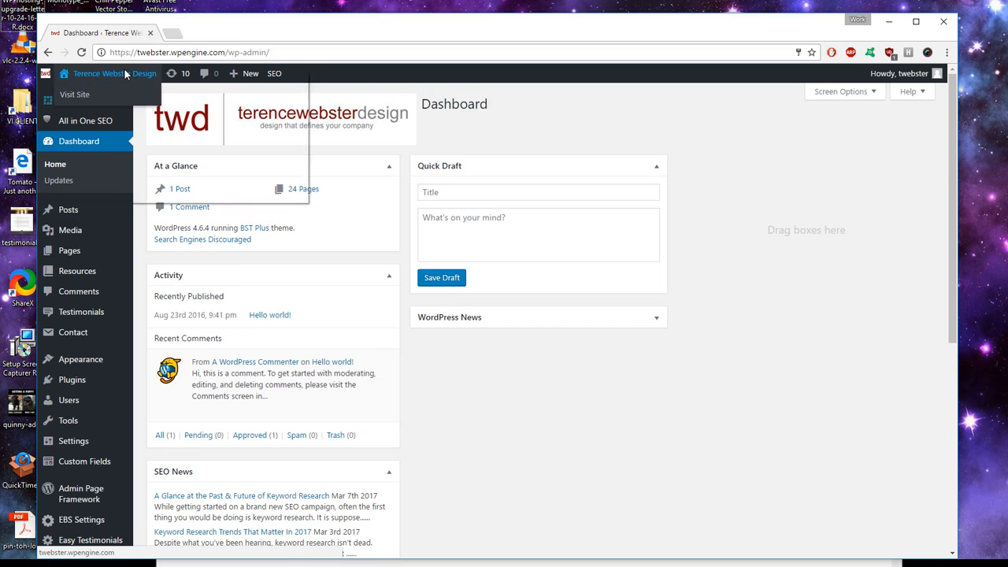
pyautogui.click(86, 93)
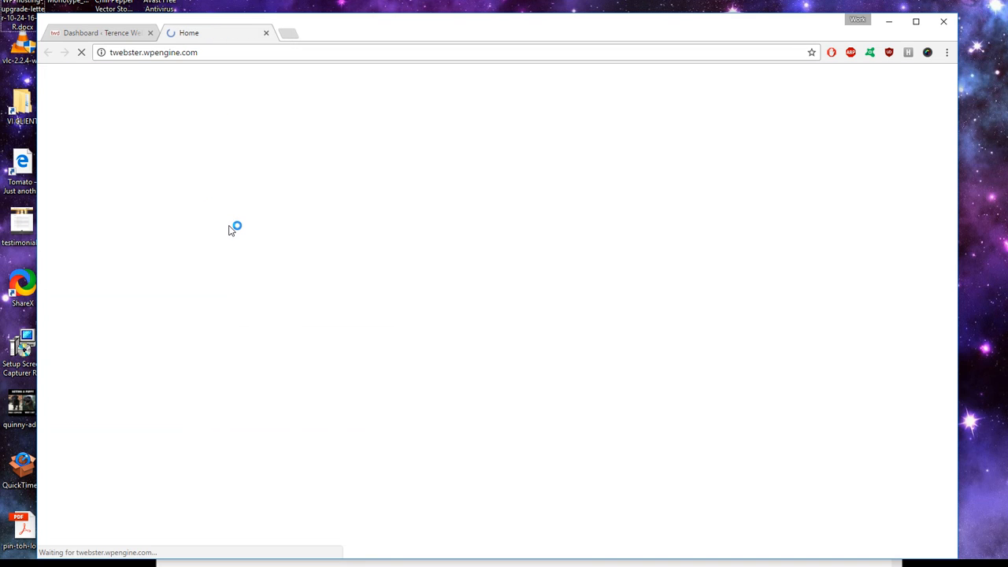
# Step: Scroll through the live Terence Webster Design homepage, then return to the Dashboard tab
pyautogui.scroll(-3, 449, 294)
pyautogui.scroll(-1, 449, 294)
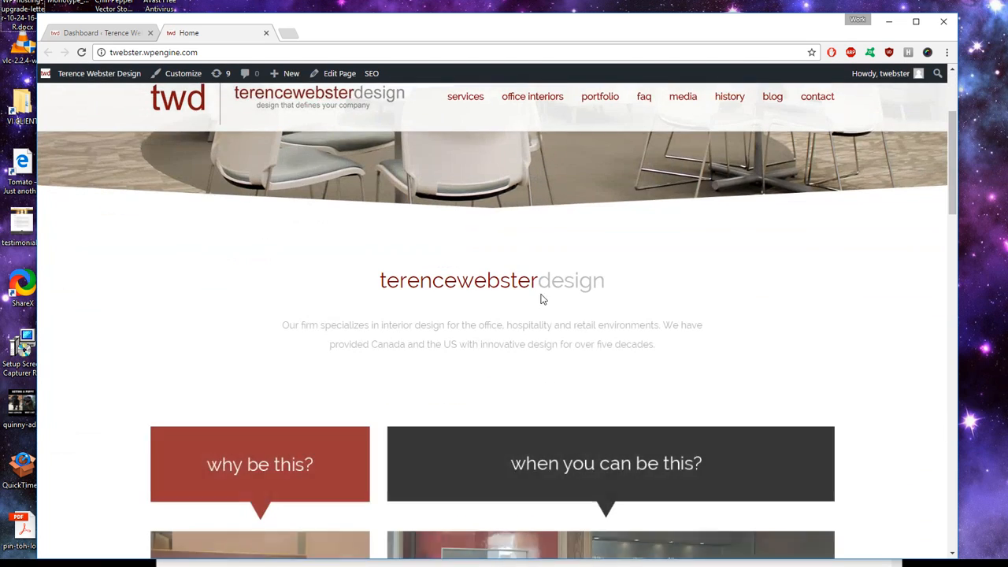
pyautogui.scroll(-7, 468, 255)
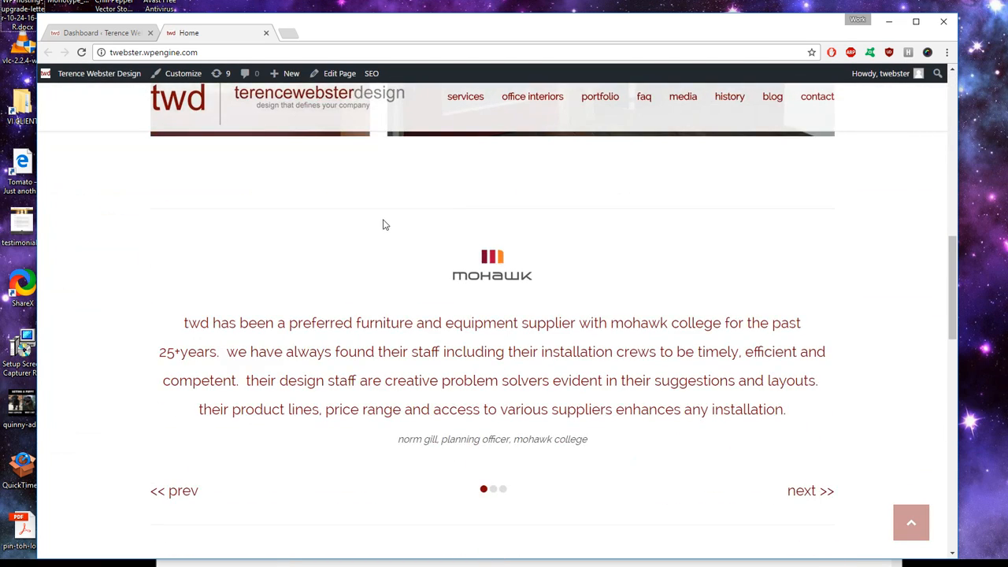
pyautogui.scroll(-4, 383, 224)
pyautogui.scroll(-3, 376, 223)
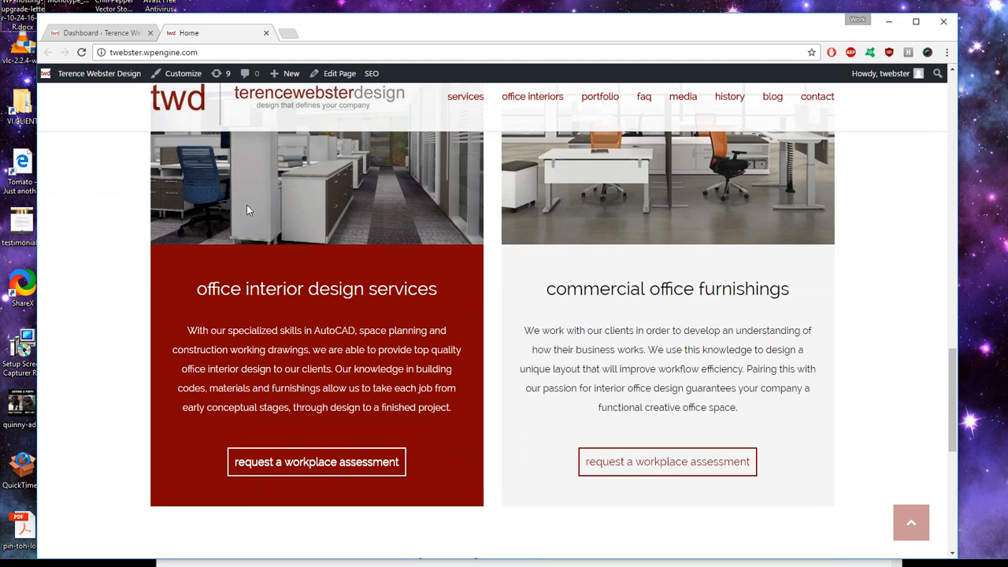
pyautogui.scroll(15, 246, 210)
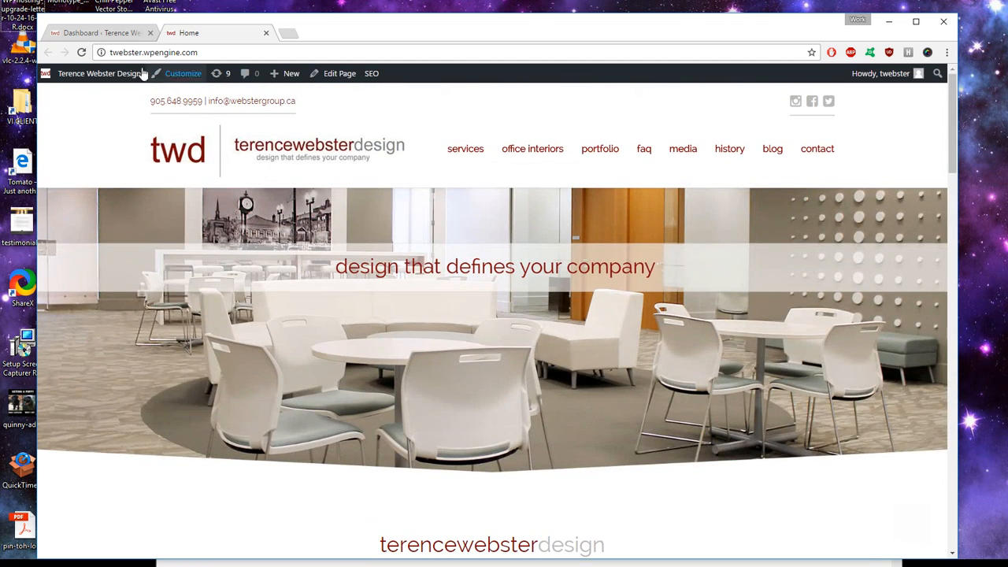
pyautogui.click(118, 33)
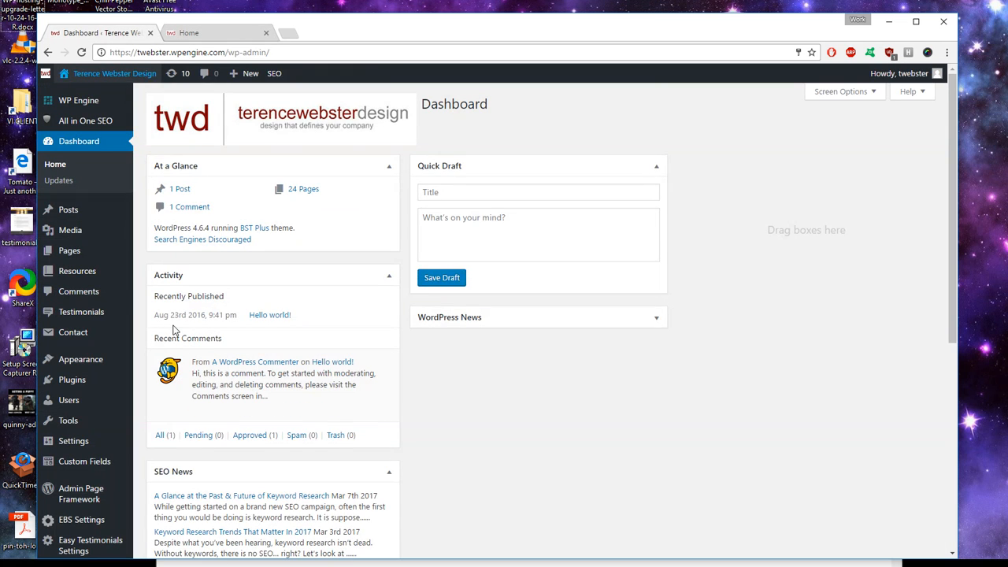
# Step: Open the Home page for editing from Pages > All Pages and widen the window
pyautogui.moveTo(83, 260)
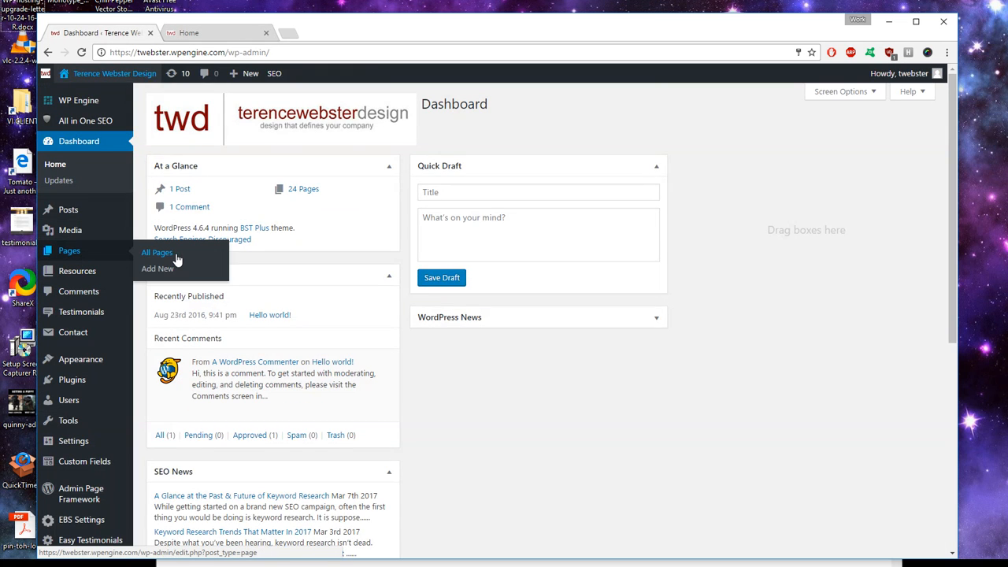
pyautogui.click(70, 258)
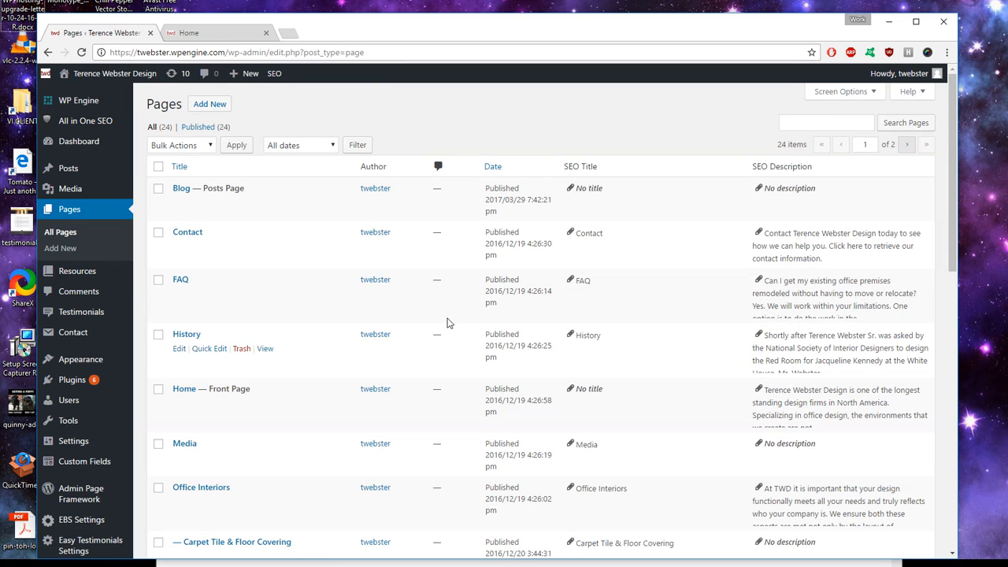
pyautogui.scroll(-3, 420, 287)
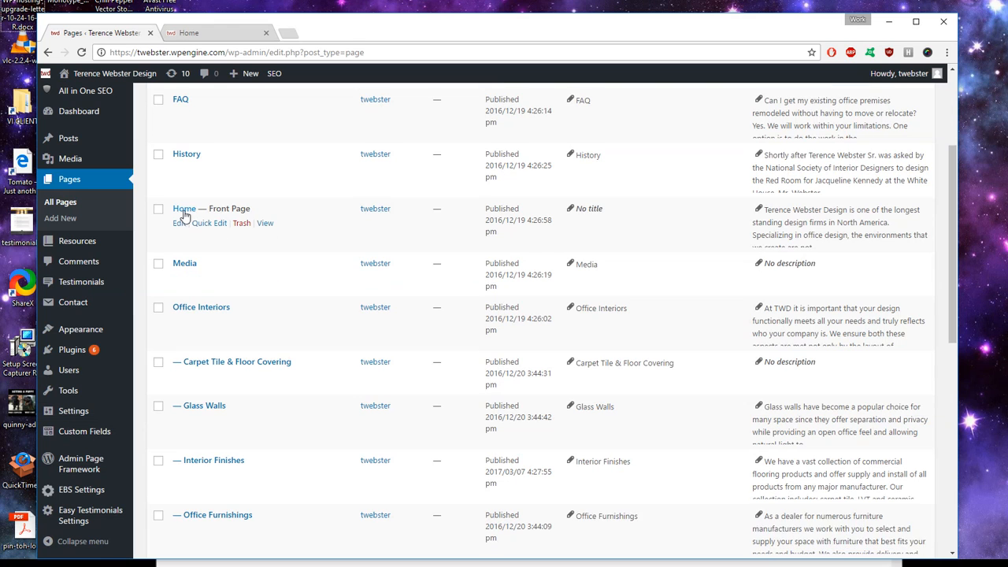
pyautogui.click(183, 212)
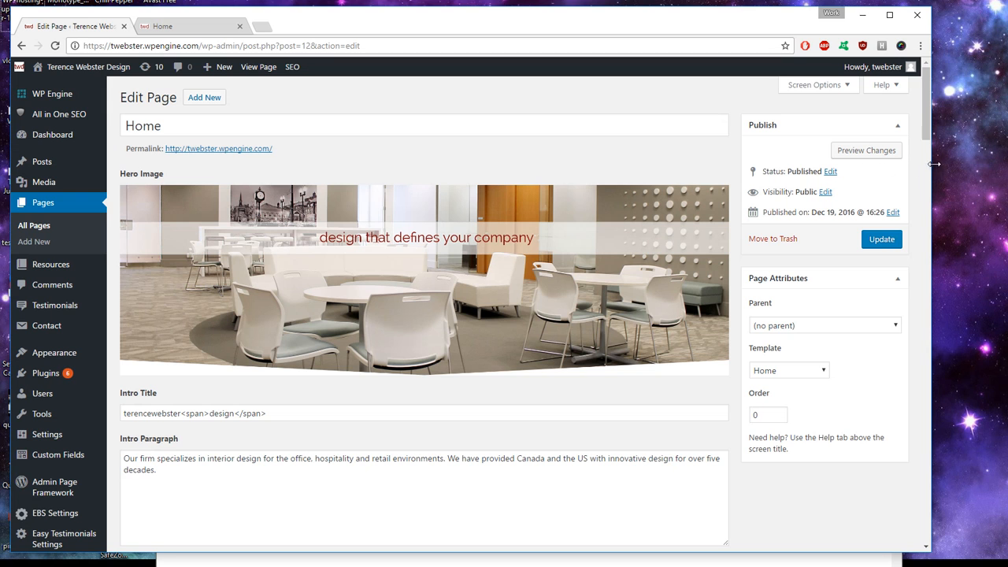
pyautogui.moveTo(934, 164); pyautogui.dragTo(977, 164)
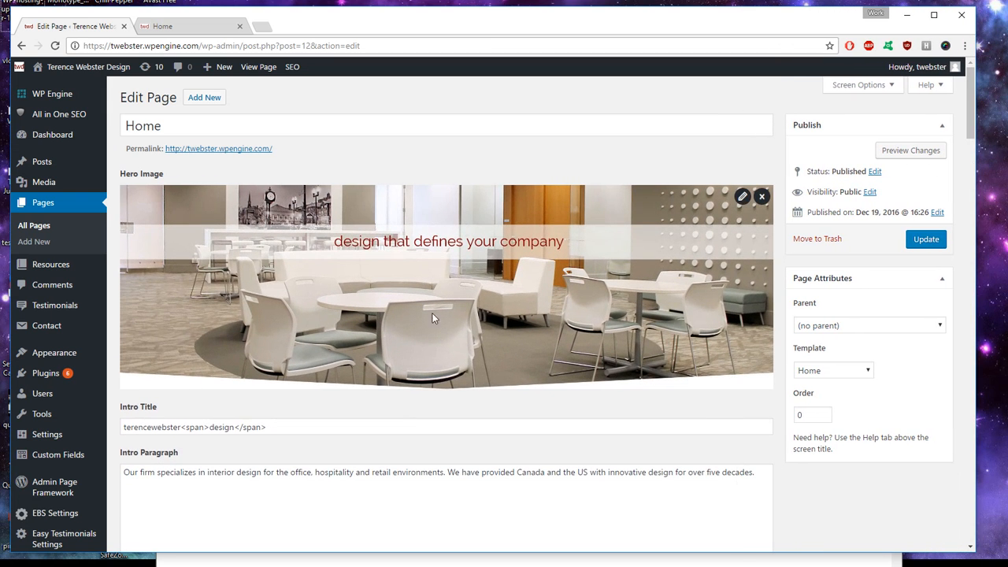
# Step: Compare the Intro Title and Intro Paragraph fields with the live homepage heading
pyautogui.scroll(-2, 432, 317)
pyautogui.scroll(2, 430, 333)
pyautogui.click(158, 29)
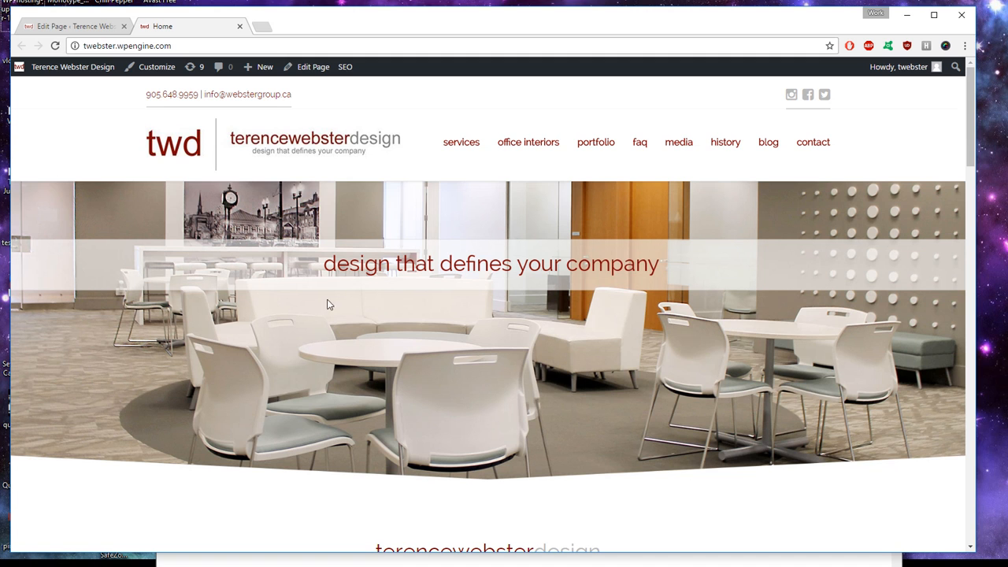
pyautogui.scroll(-3, 318, 273)
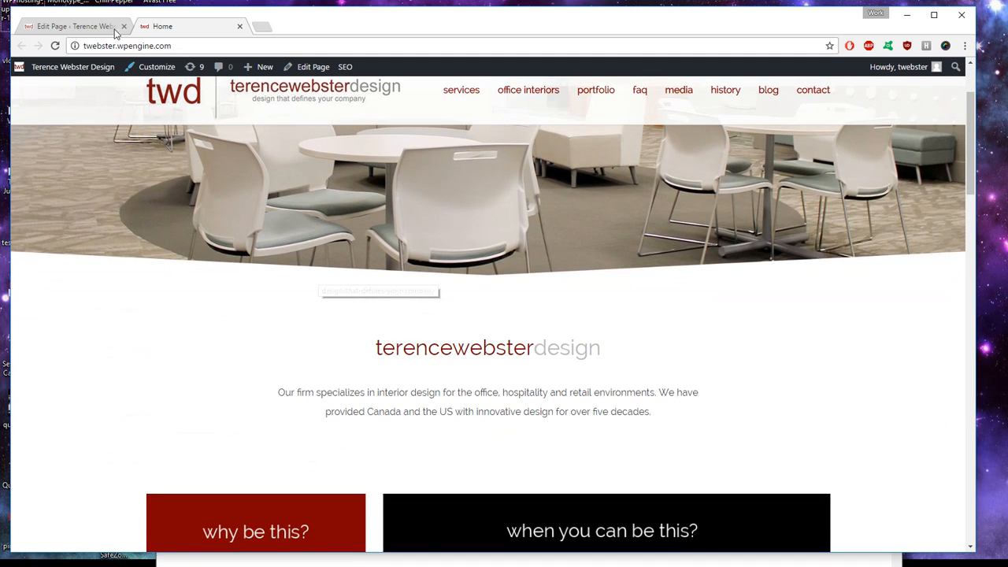
pyautogui.click(72, 29)
pyautogui.scroll(-2, 261, 211)
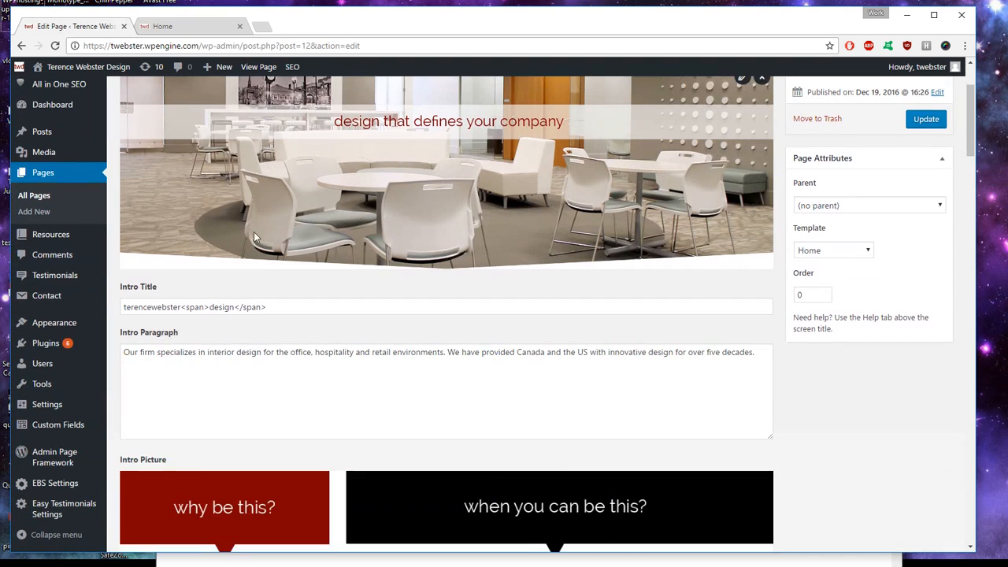
pyautogui.click(292, 311)
pyautogui.click(269, 369)
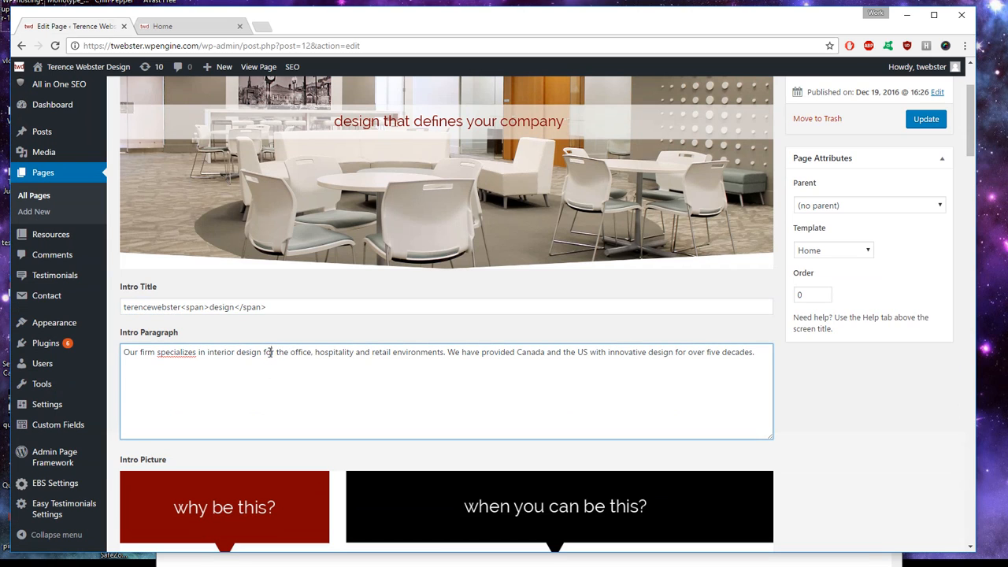
pyautogui.click(167, 26)
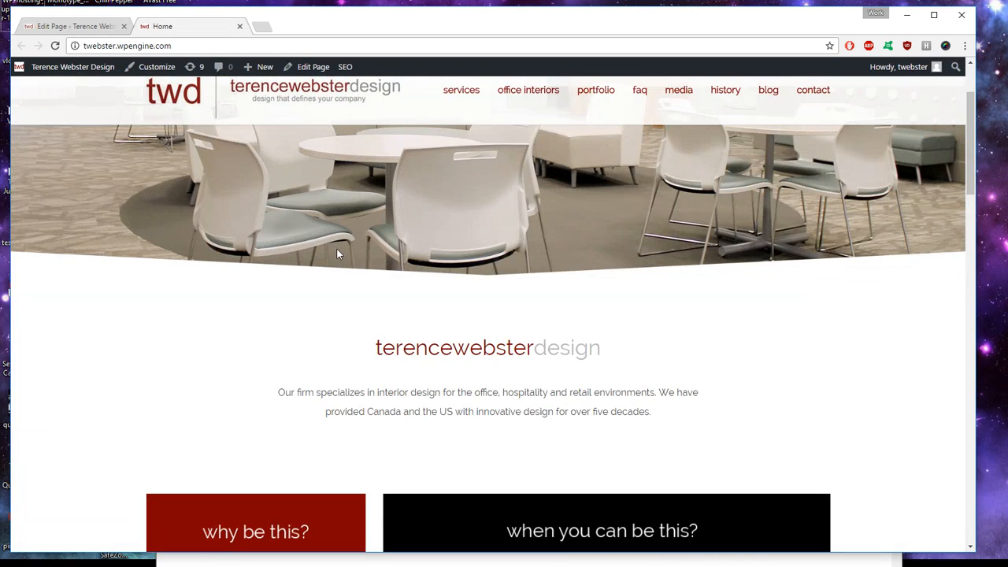
pyautogui.scroll(-1, 415, 321)
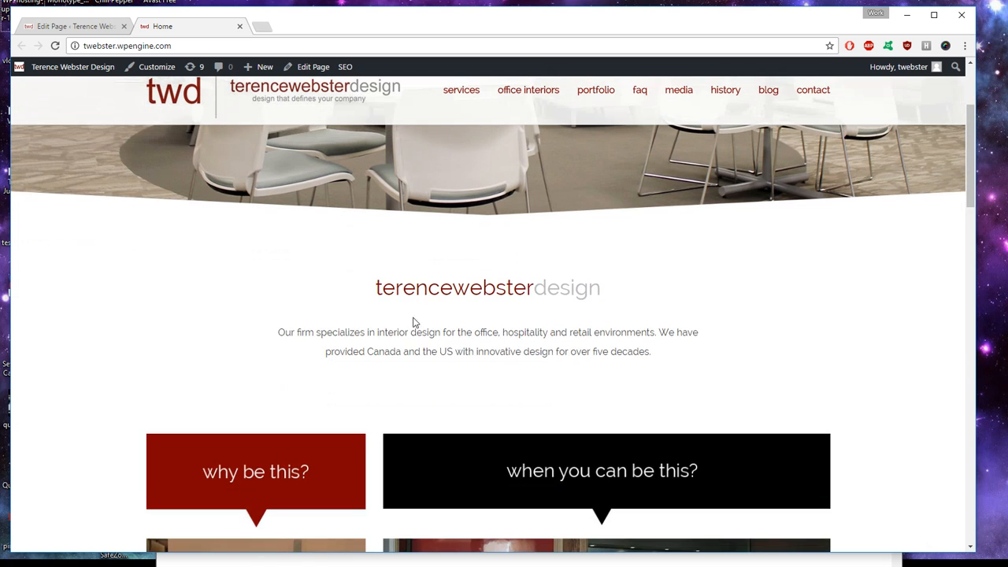
pyautogui.click(87, 28)
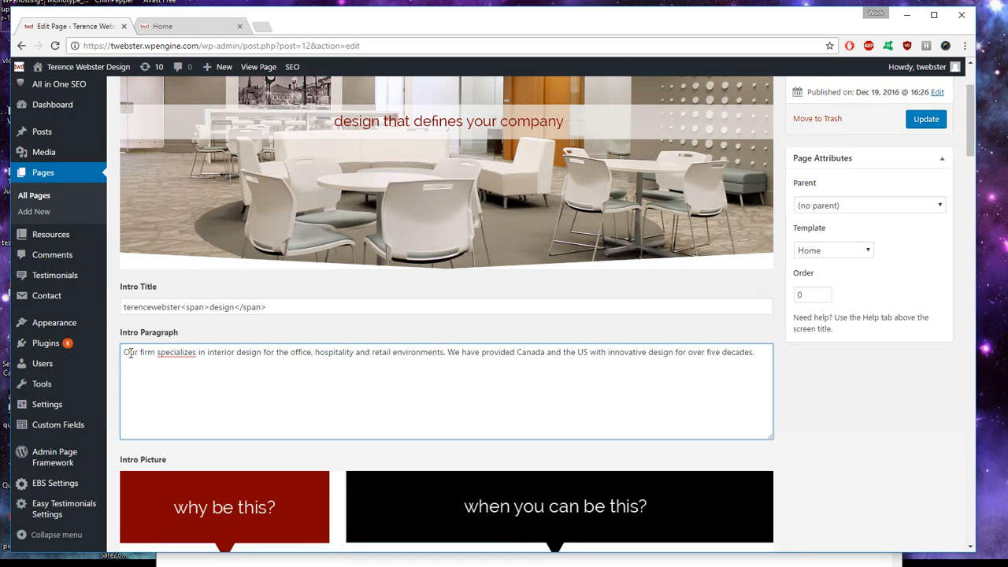
# Step: Change 'design' to 'test' in the Intro Title and update the Home page
pyautogui.moveTo(180, 308); pyautogui.dragTo(117, 302)
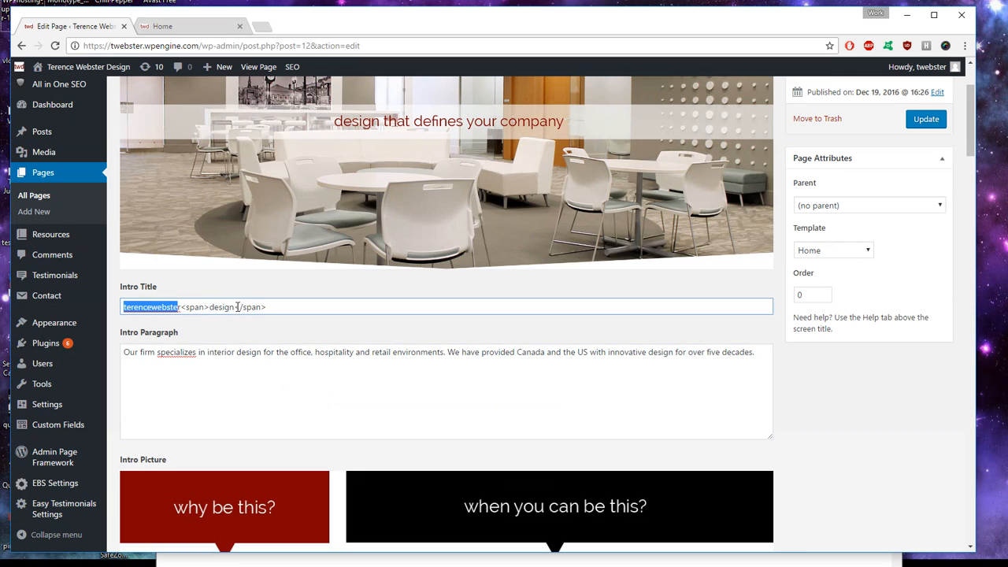
pyautogui.moveTo(236, 308); pyautogui.dragTo(216, 307)
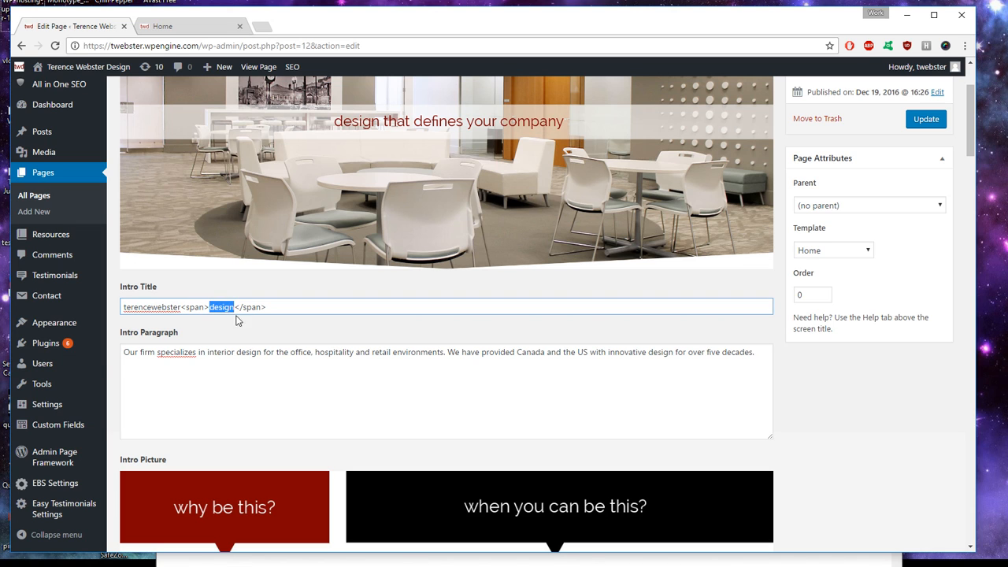
pyautogui.write('test')
pyautogui.click(176, 28)
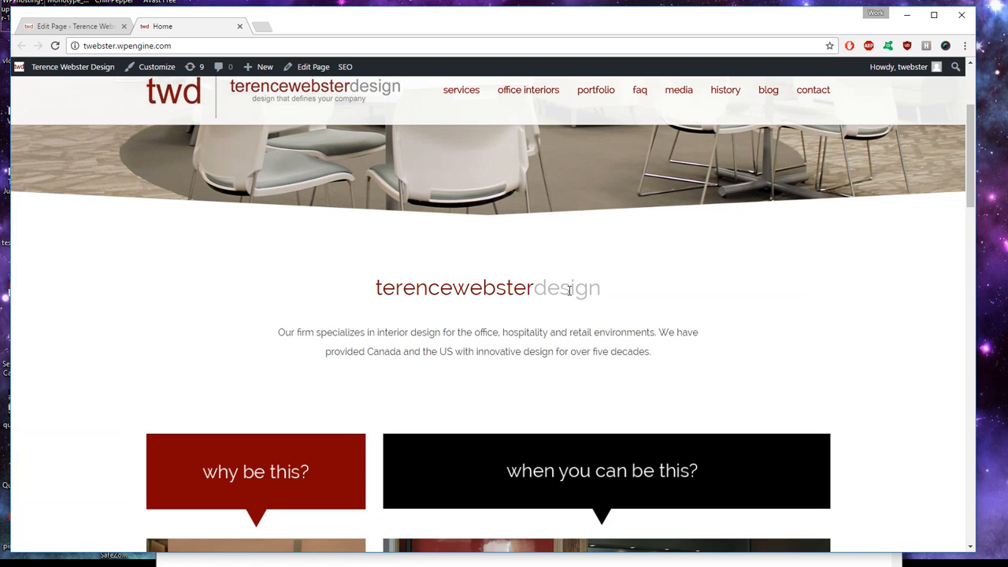
pyautogui.moveTo(541, 289); pyautogui.dragTo(601, 289)
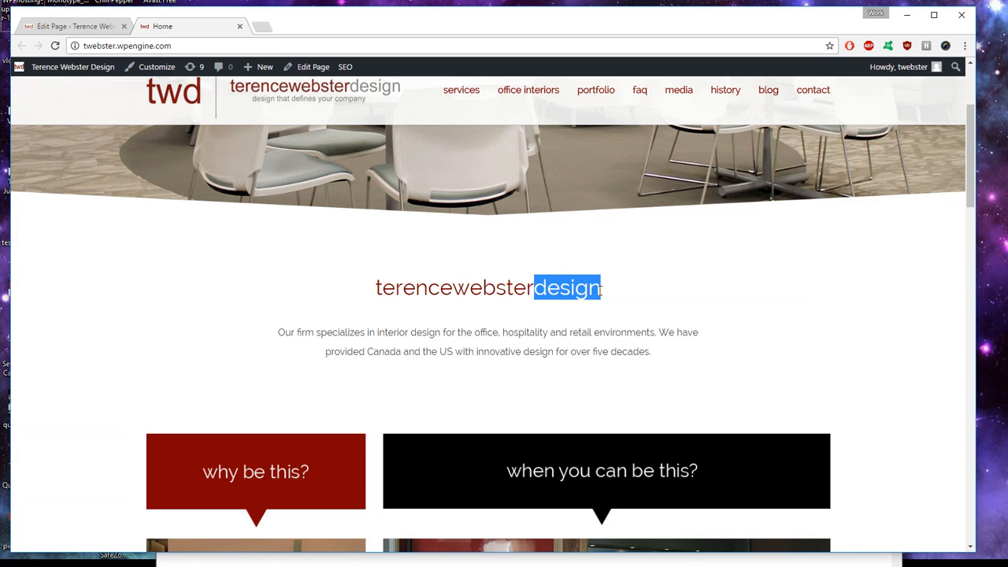
pyautogui.click(79, 26)
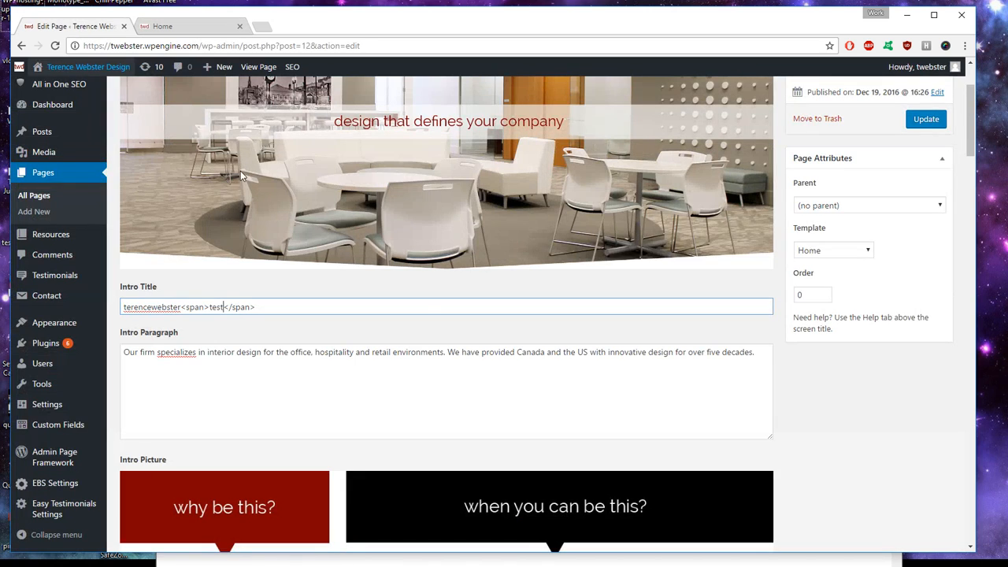
pyautogui.click(923, 126)
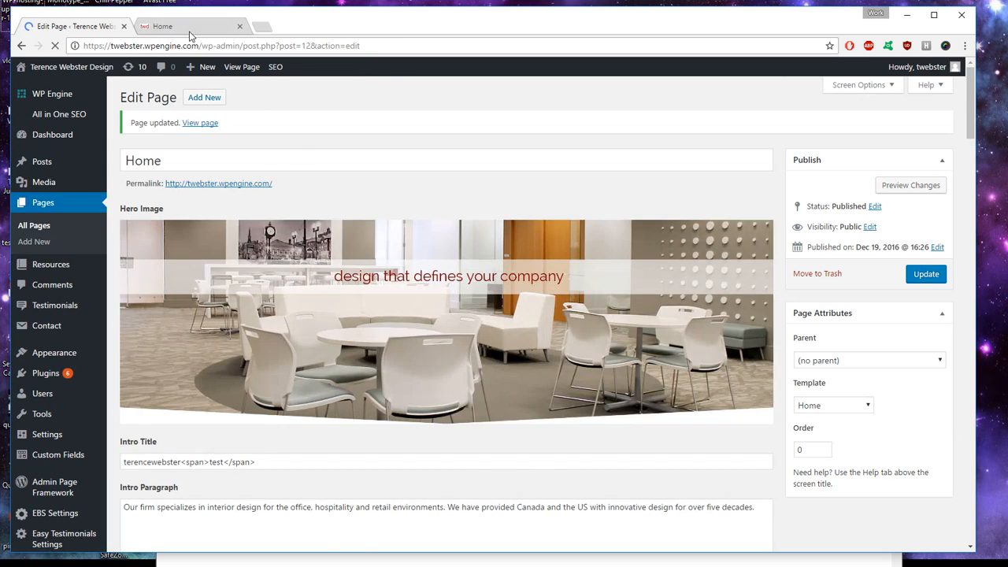
# Step: Reload the live homepage to confirm the heading now reads 'test'
pyautogui.click(181, 28)
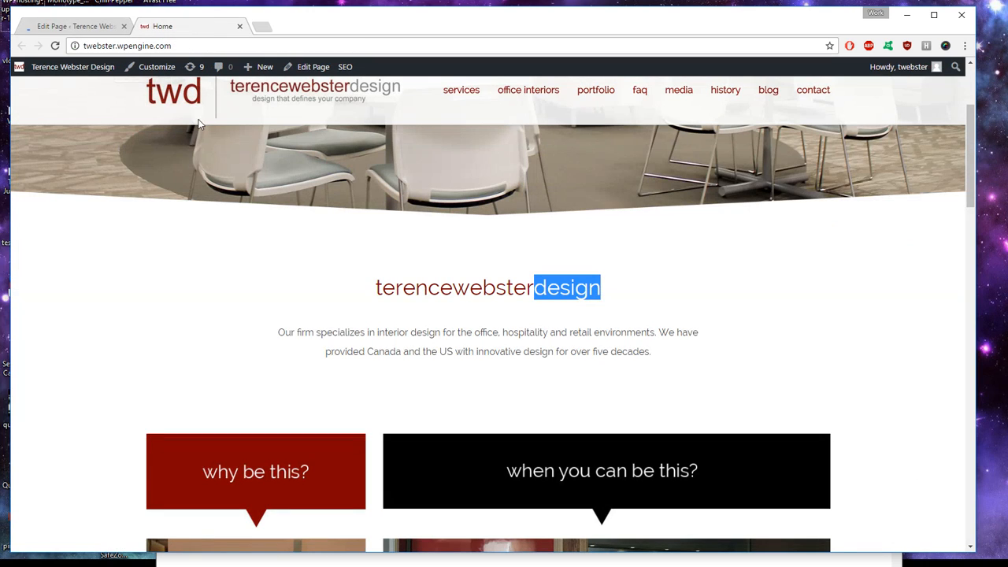
pyautogui.click(56, 46)
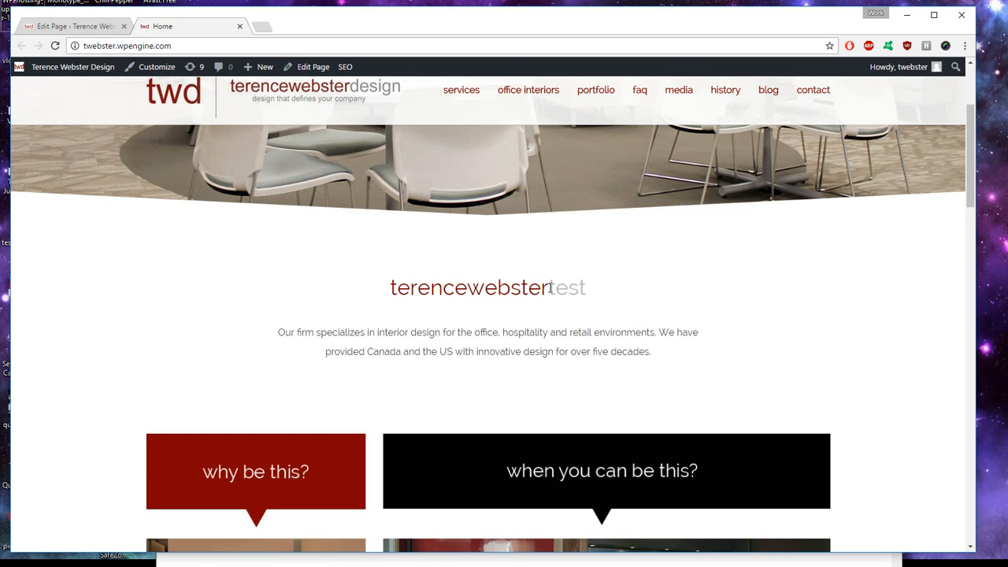
pyautogui.moveTo(550, 287); pyautogui.dragTo(587, 289)
pyautogui.click(597, 298)
# Step: Replace 'test' with 'design' in the Intro Title and update the page
pyautogui.click(130, 31)
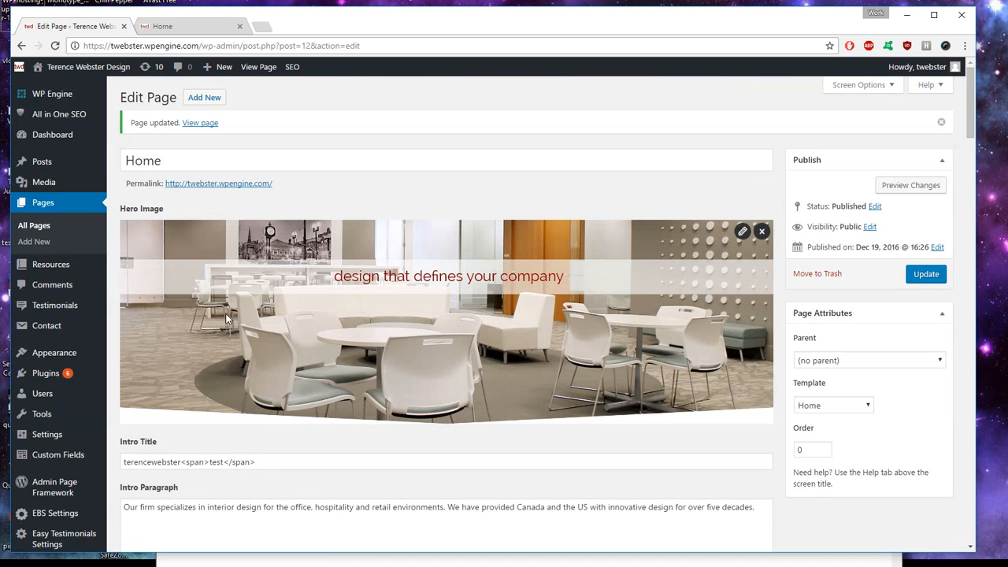
pyautogui.scroll(-3, 230, 338)
pyautogui.click(218, 283)
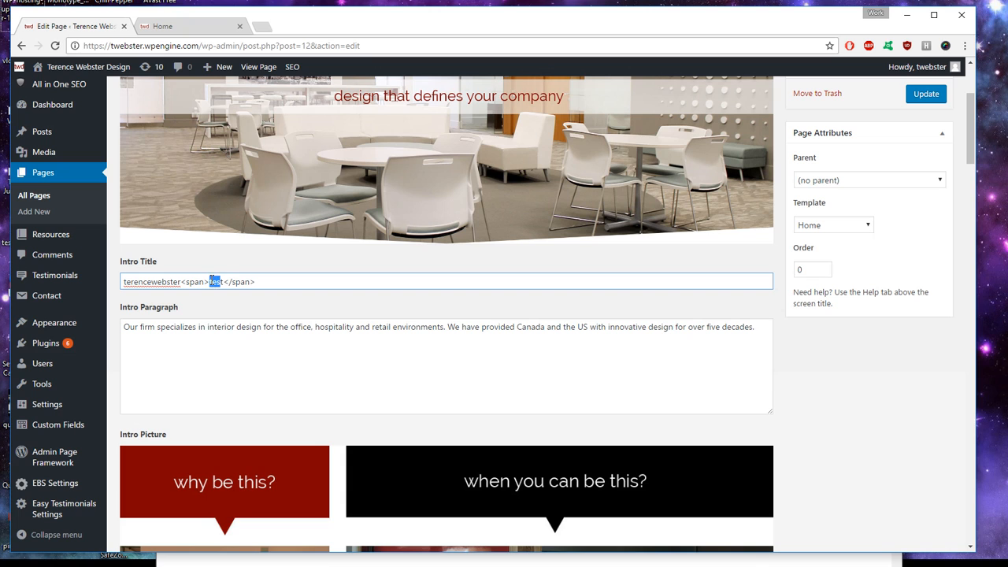
pyautogui.press('BackSpace')
pyautogui.write('design')
pyautogui.scroll(3, 901, 212)
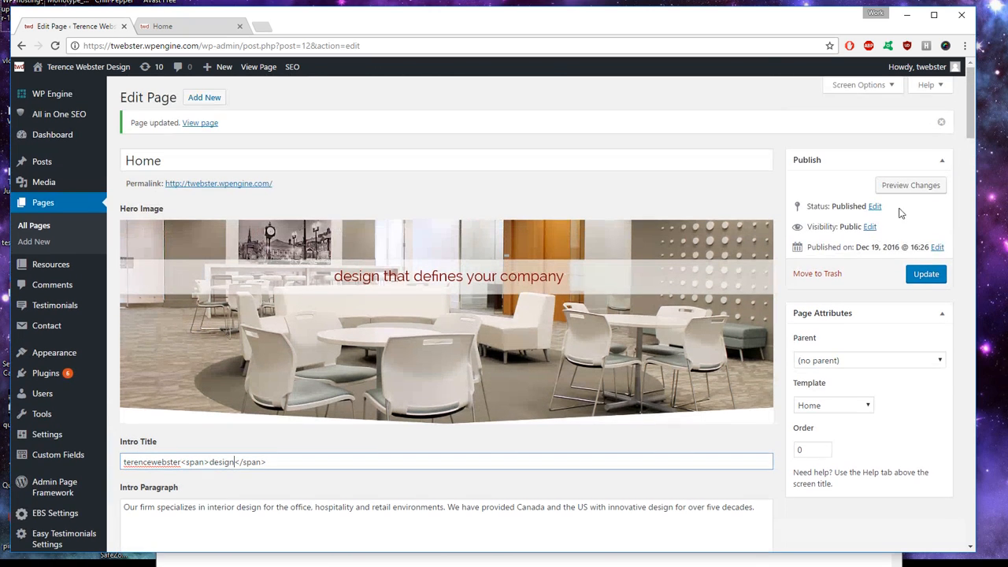
pyautogui.click(920, 283)
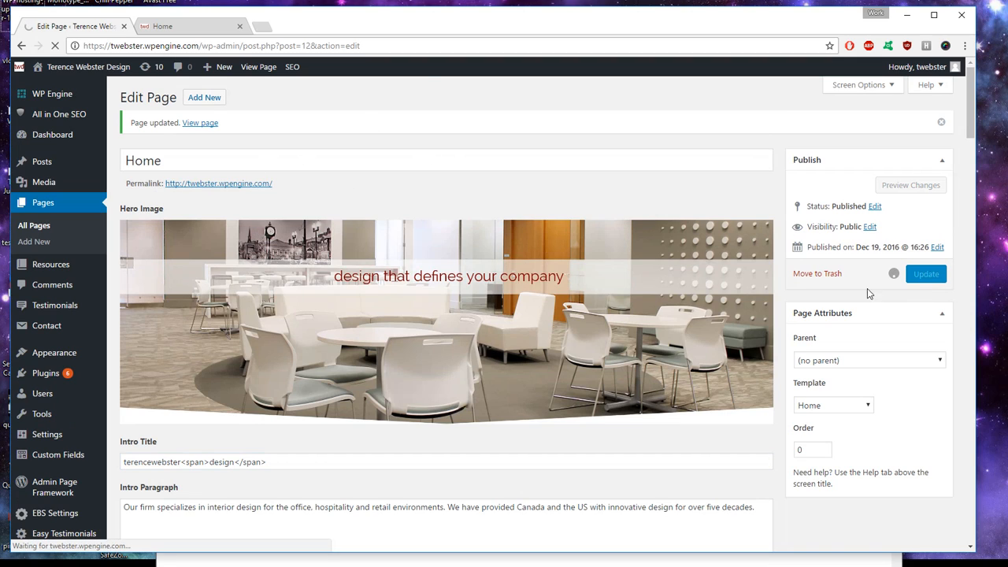
# Step: Reload the live homepage to confirm the heading reads terencewebsterdesign again
pyautogui.click(196, 27)
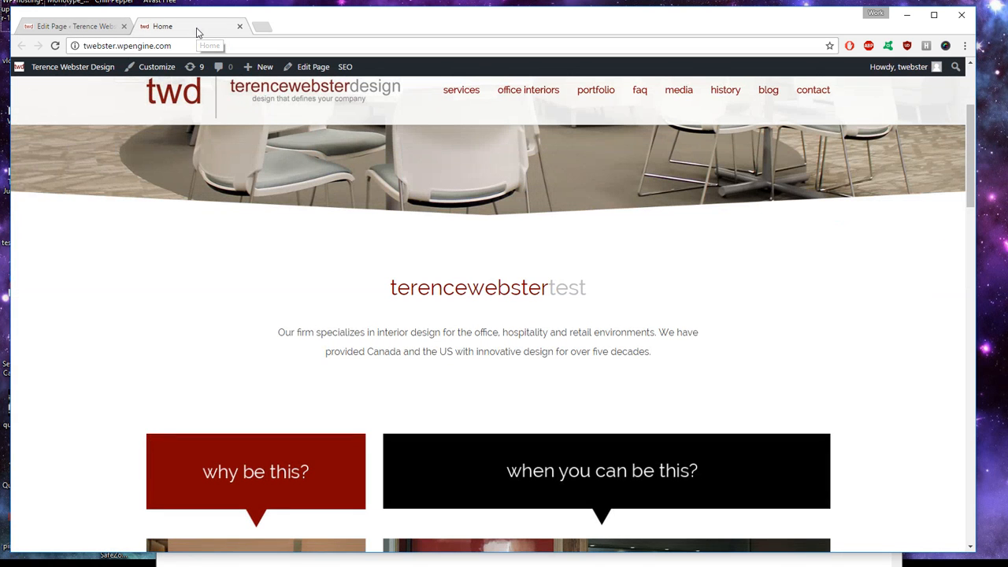
pyautogui.press('F5')
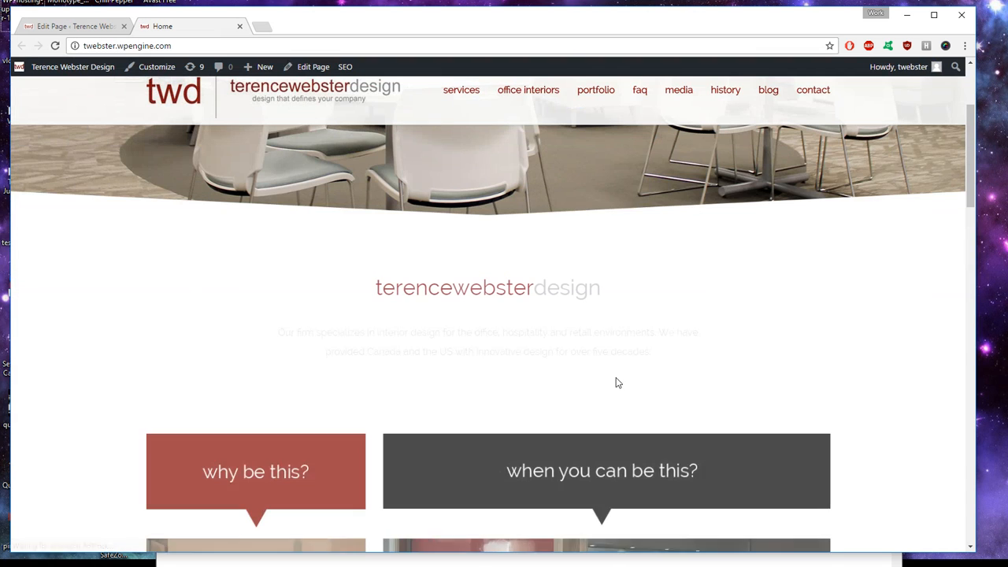
pyautogui.moveTo(535, 288); pyautogui.dragTo(618, 291)
pyautogui.click(406, 277)
pyautogui.scroll(-2, 407, 277)
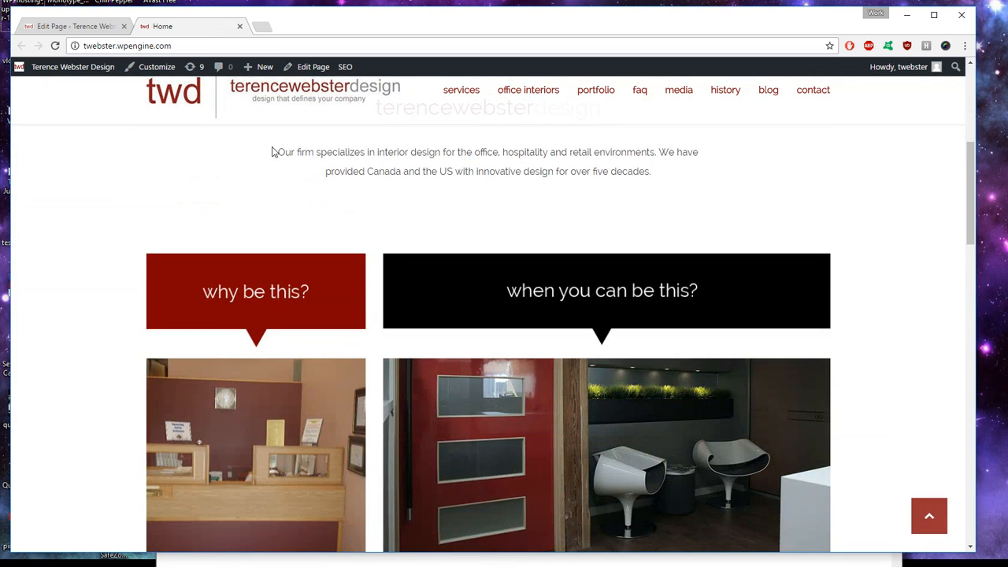
pyautogui.click(63, 27)
pyautogui.scroll(-6, 252, 211)
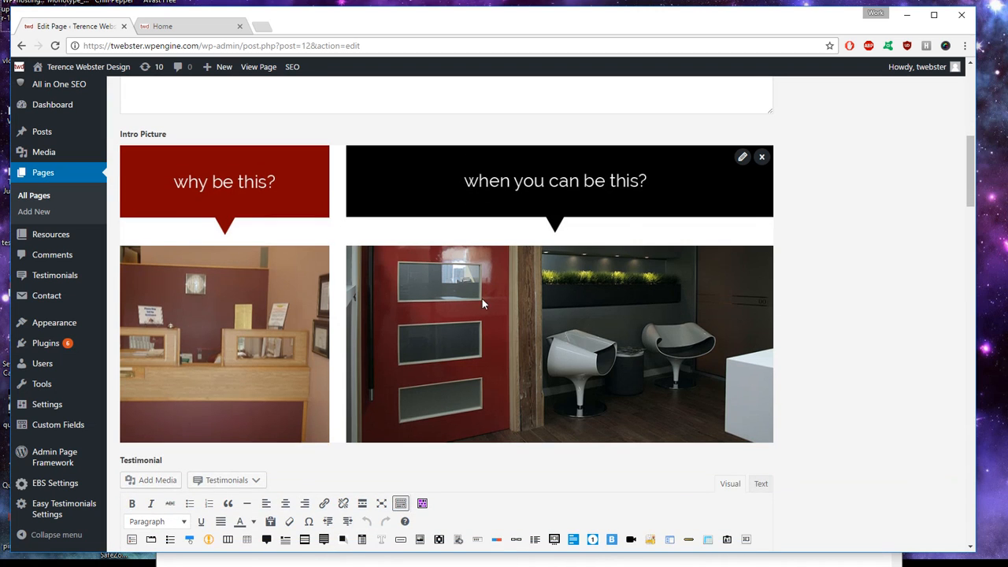
# Step: Narrow the browser window on the live homepage, then return to the Home page editor
pyautogui.click(168, 30)
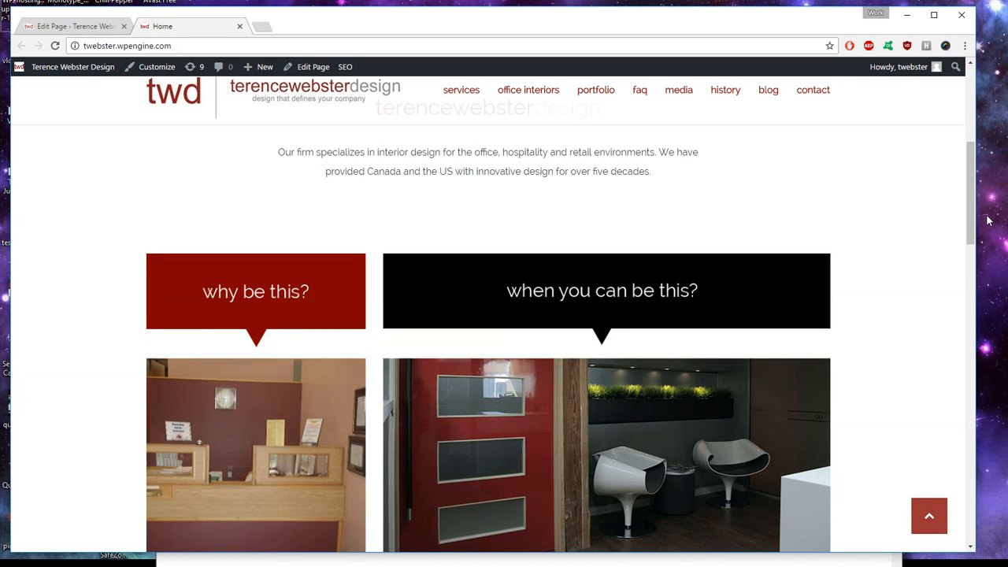
pyautogui.moveTo(978, 217); pyautogui.dragTo(944, 243)
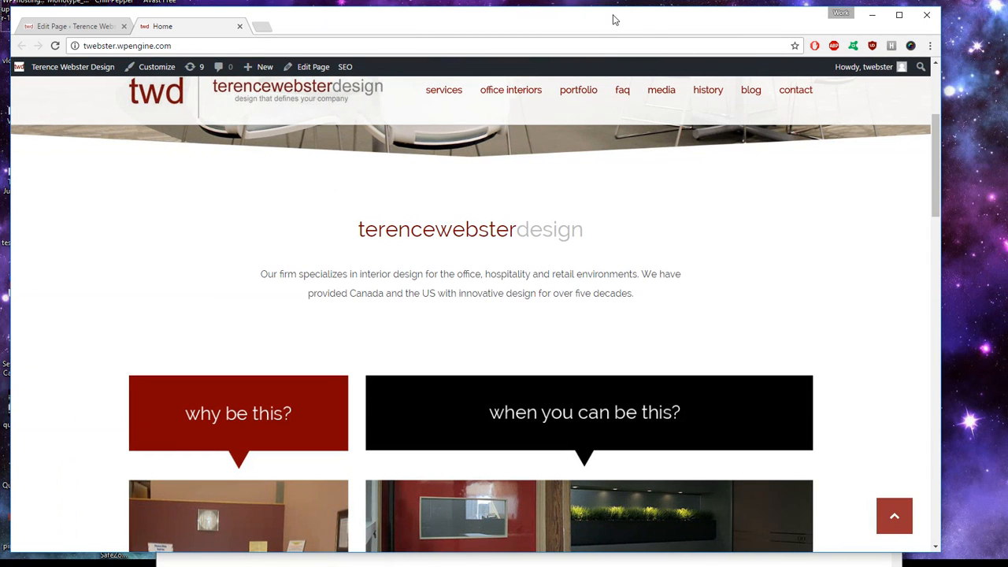
pyautogui.scroll(-2, 543, 265)
pyautogui.click(70, 26)
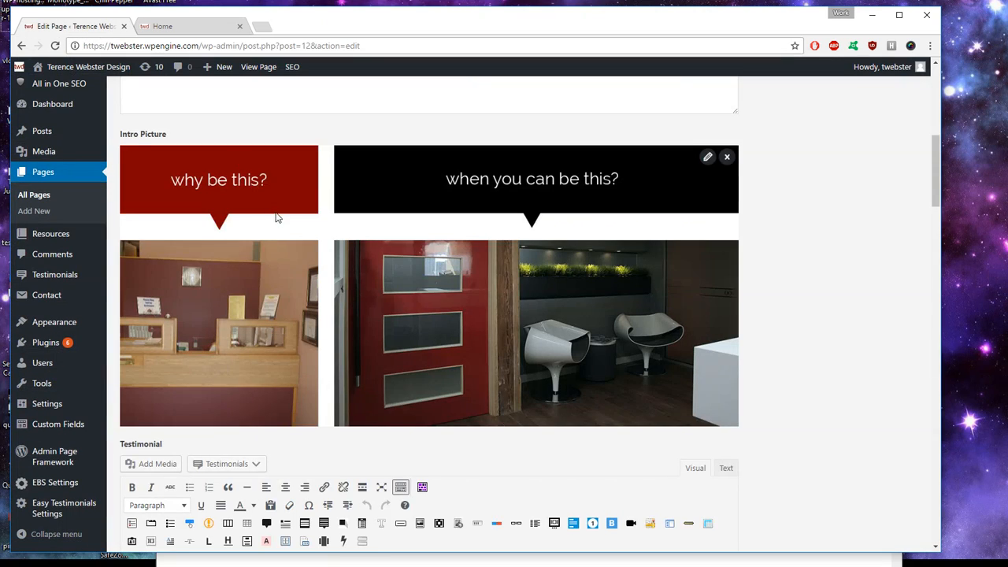
pyautogui.scroll(-3, 280, 218)
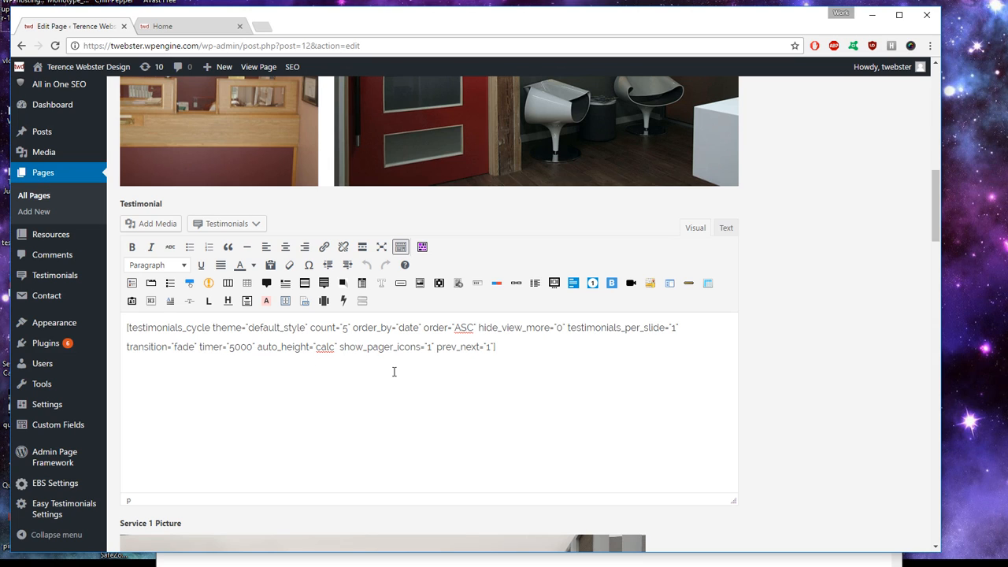
# Step: Inspect the testimonials_cycle shortcode in the Testimonial field
pyautogui.moveTo(503, 347); pyautogui.dragTo(128, 328)
pyautogui.click(174, 347)
pyautogui.moveTo(55, 350)
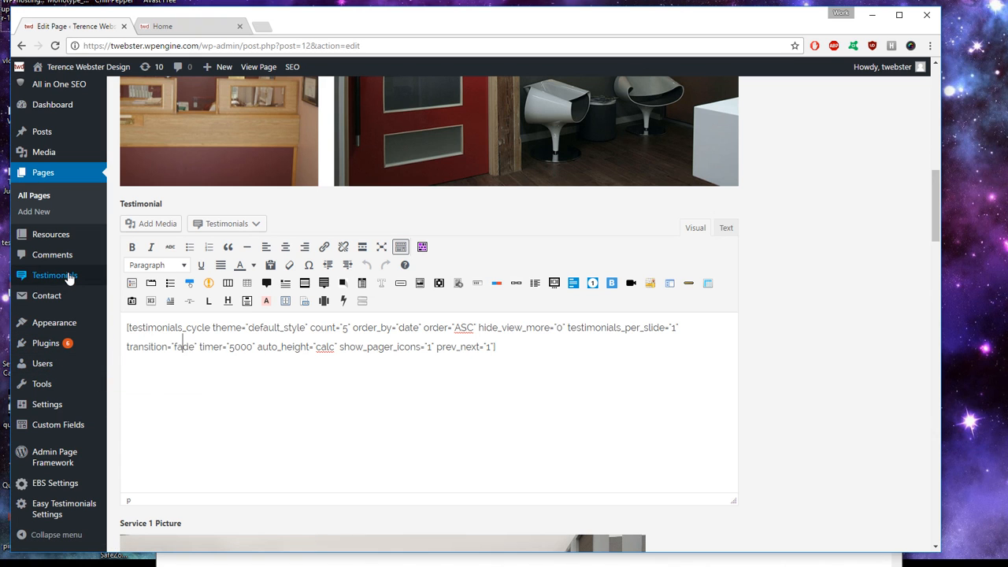
# Step: Cycle through the client testimonials on the live homepage, then return to the editor
pyautogui.click(171, 29)
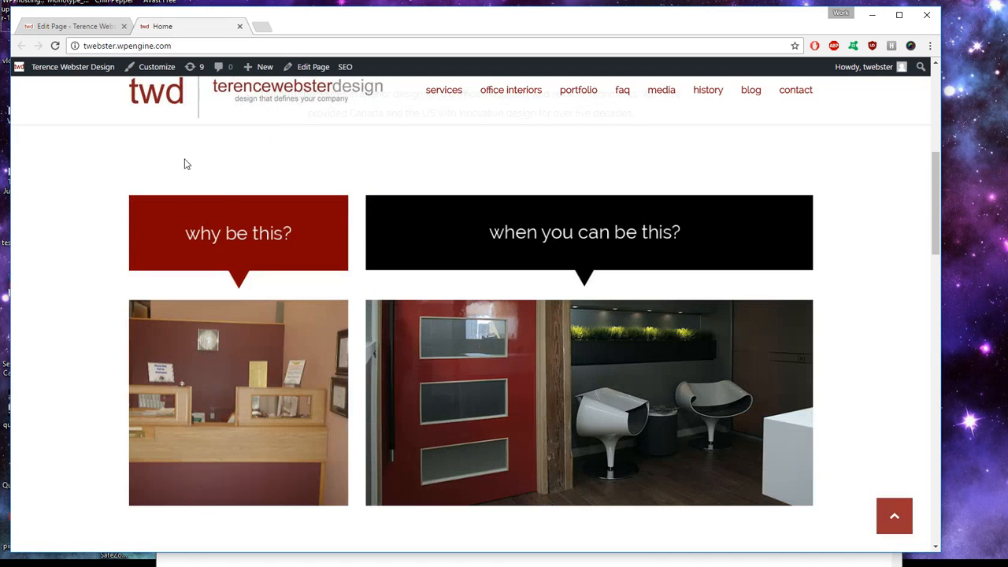
pyautogui.scroll(-5, 280, 218)
pyautogui.scroll(-1, 393, 237)
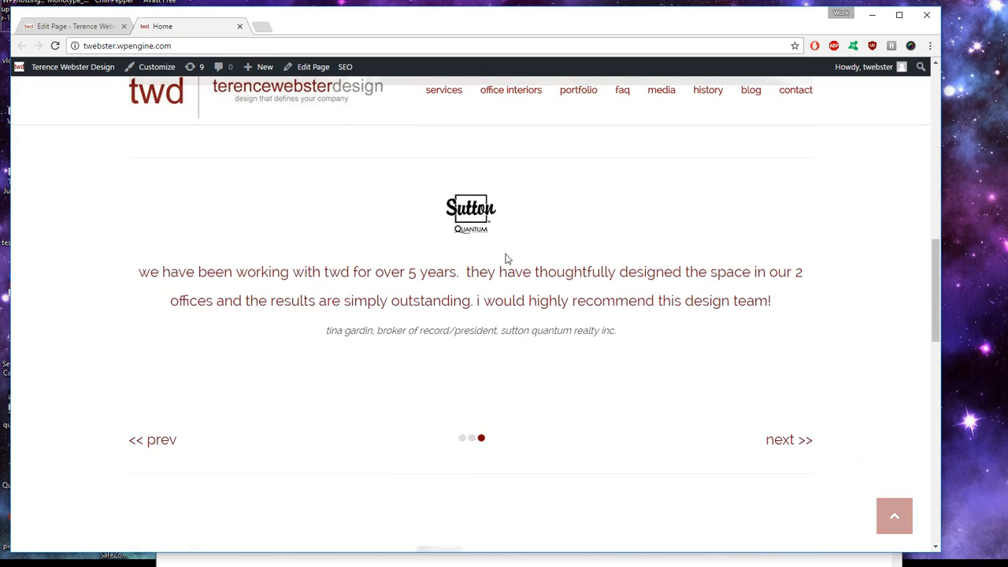
pyautogui.click(797, 442)
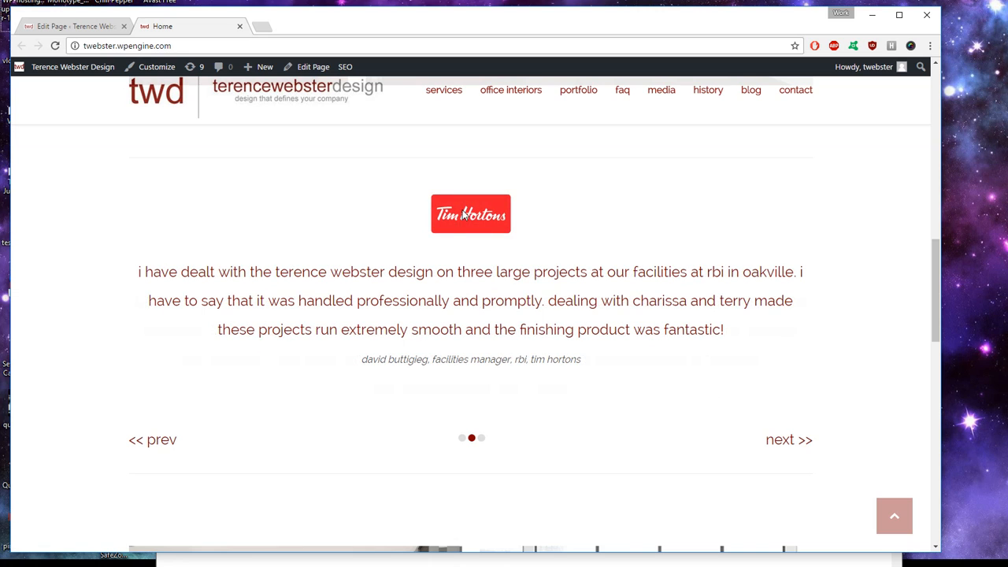
pyautogui.moveTo(227, 272); pyautogui.dragTo(576, 331)
pyautogui.click(715, 397)
pyautogui.click(801, 450)
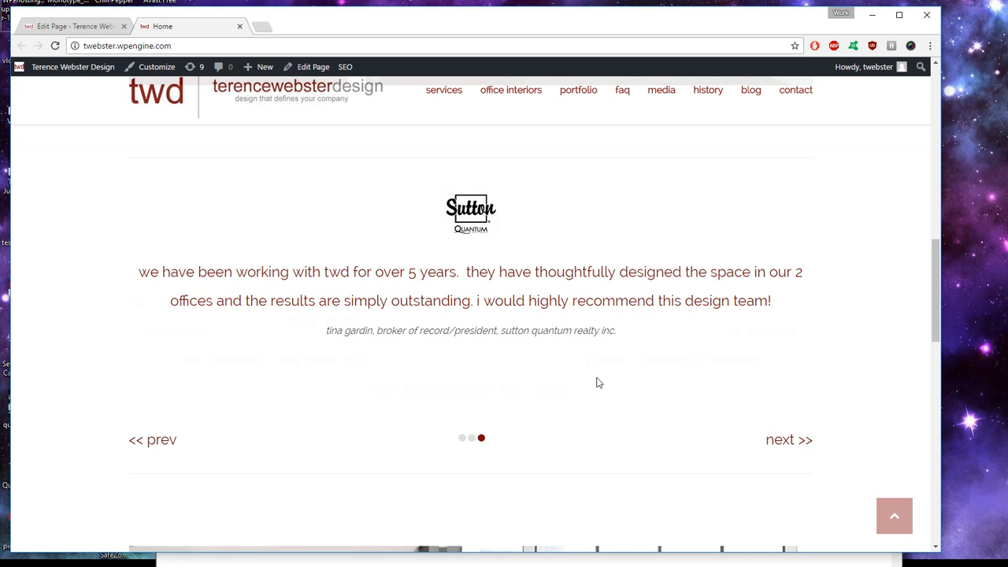
pyautogui.scroll(-3, 464, 254)
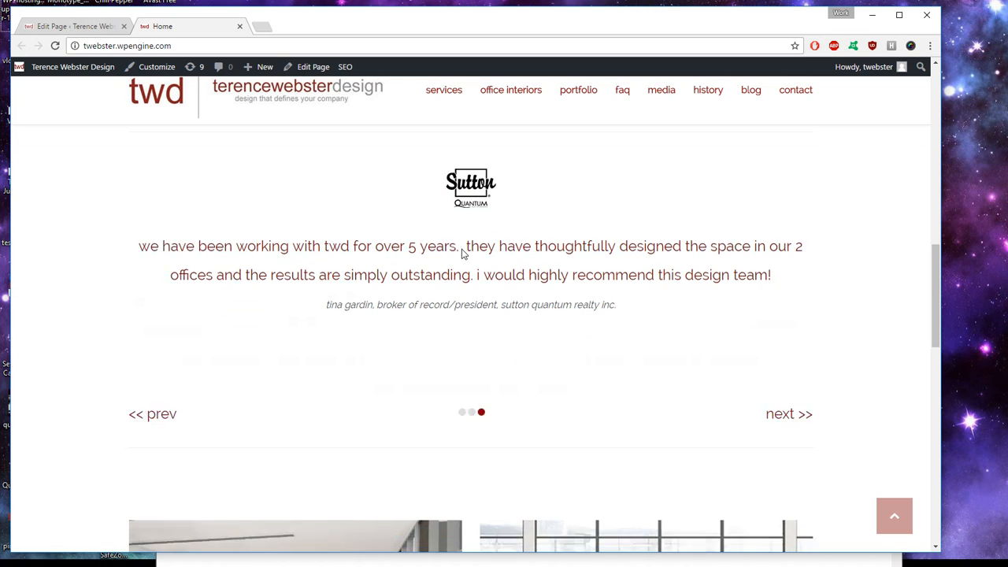
pyautogui.click(91, 31)
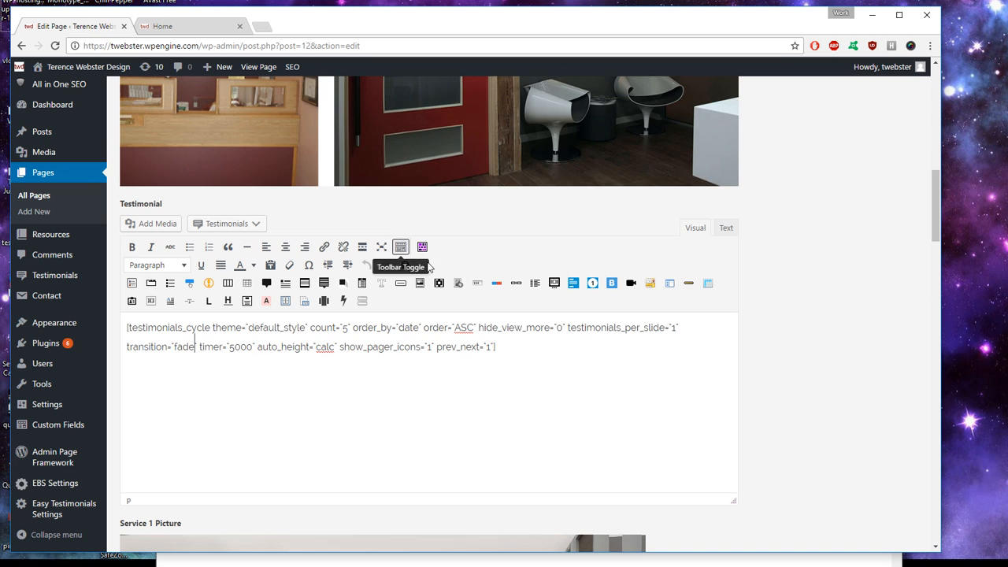
pyautogui.scroll(-5, 430, 268)
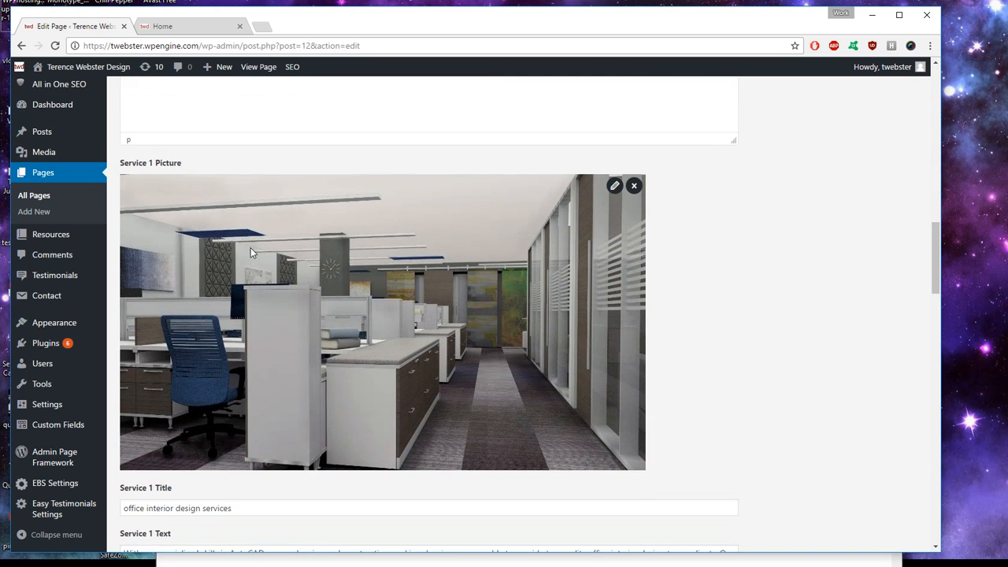
pyautogui.scroll(-3, 236, 193)
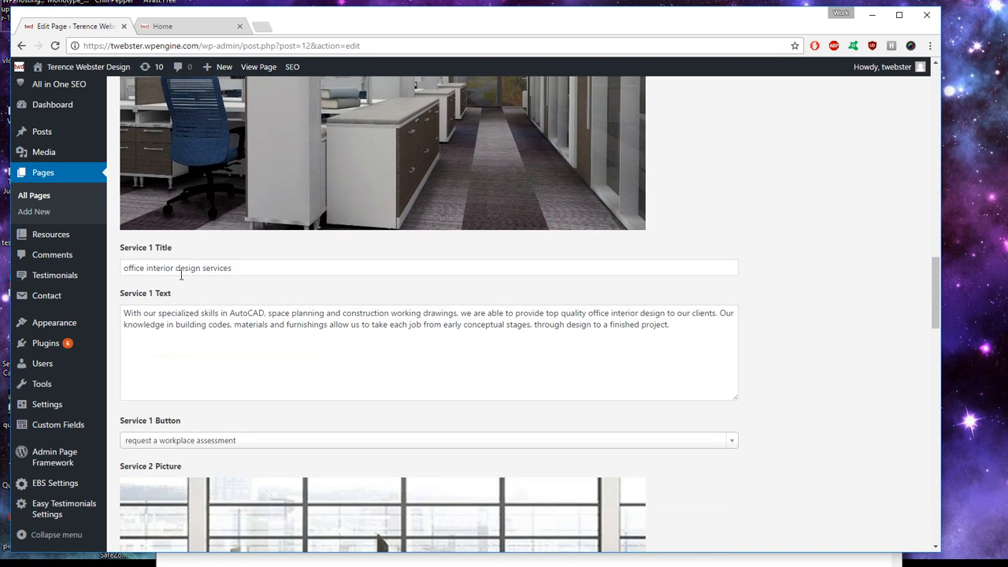
pyautogui.moveTo(267, 268); pyautogui.dragTo(124, 268)
pyautogui.click(302, 324)
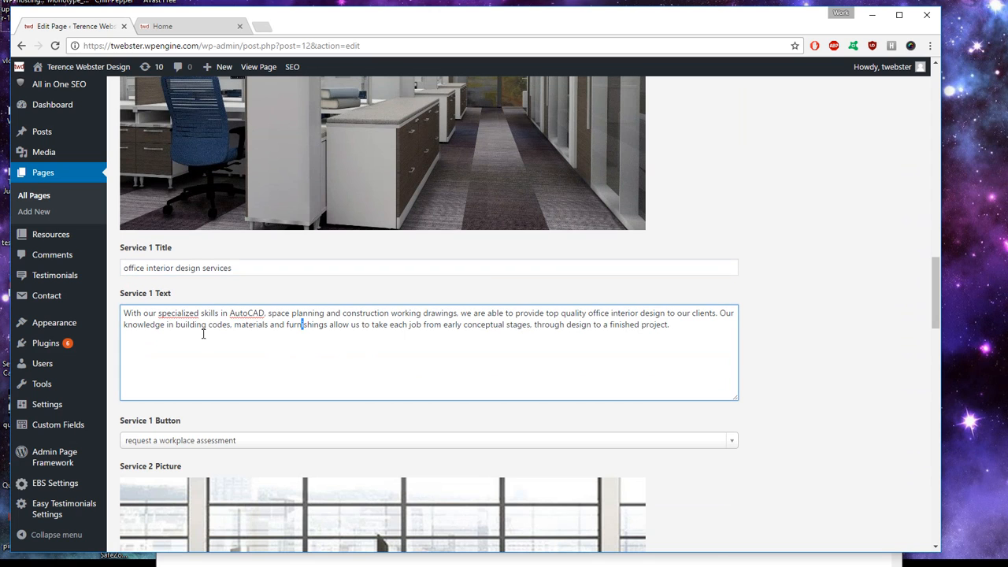
pyautogui.click(161, 28)
pyautogui.scroll(-3, 268, 207)
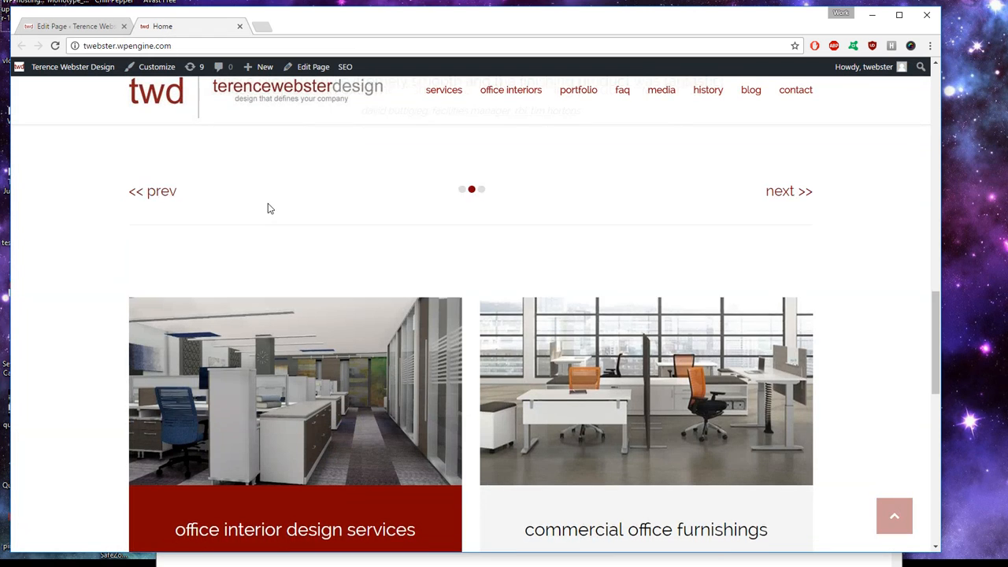
pyautogui.moveTo(185, 359); pyautogui.dragTo(398, 358)
pyautogui.click(302, 415)
pyautogui.moveTo(206, 400); pyautogui.dragTo(359, 472)
pyautogui.click(359, 473)
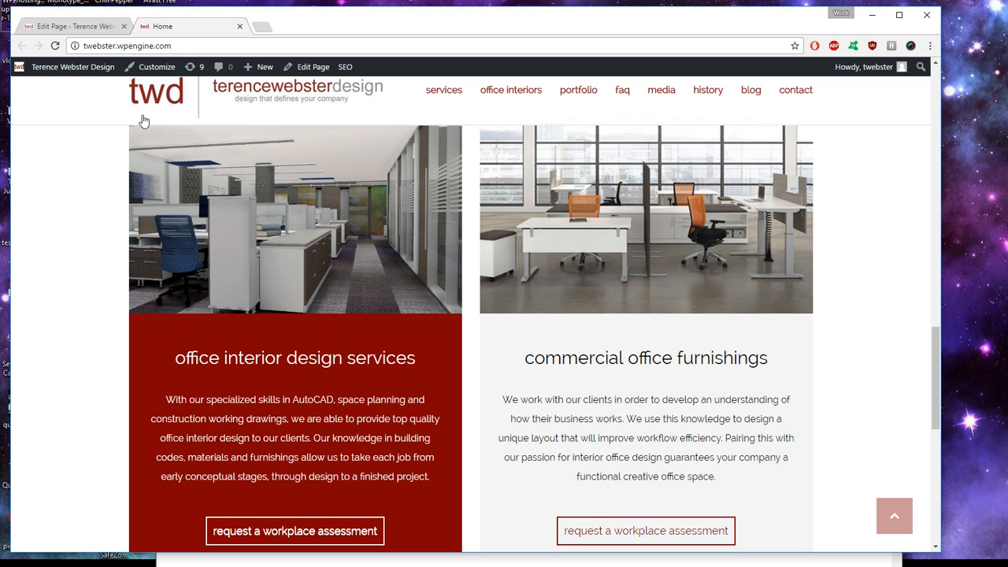
pyautogui.click(104, 28)
pyautogui.scroll(-3, 230, 210)
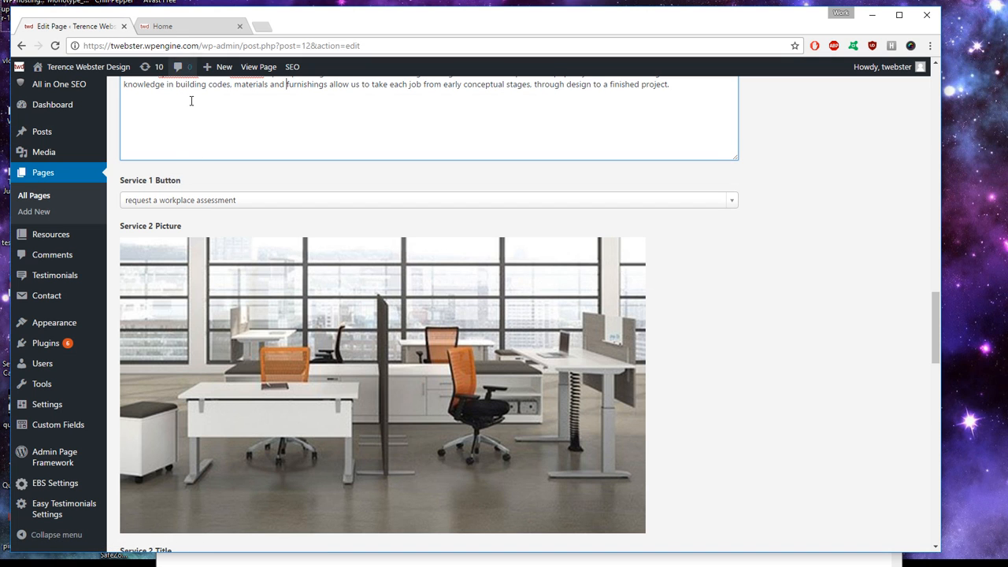
pyautogui.click(193, 27)
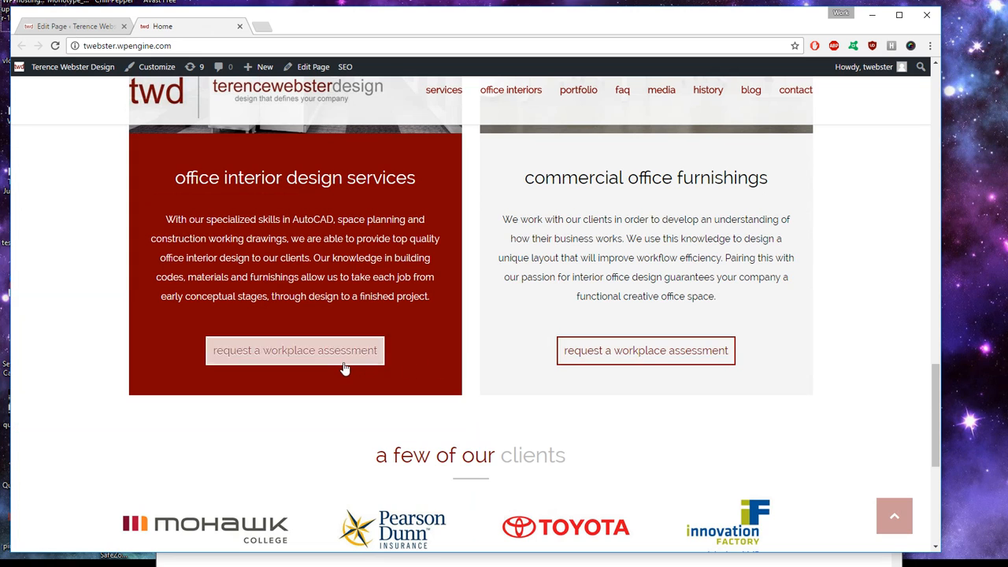
pyautogui.scroll(1, 443, 337)
pyautogui.click(109, 29)
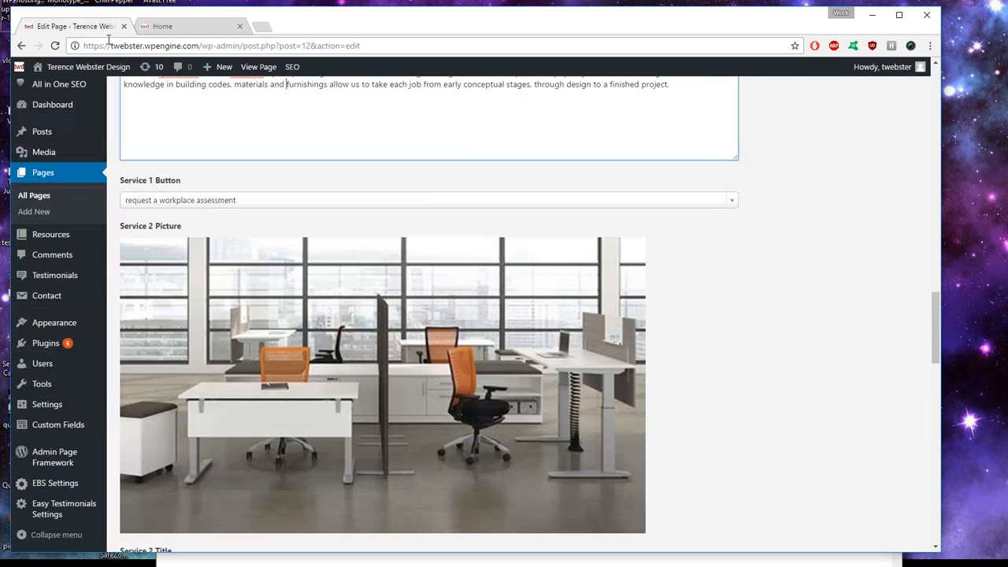
pyautogui.scroll(-4, 259, 233)
pyautogui.scroll(-2, 259, 233)
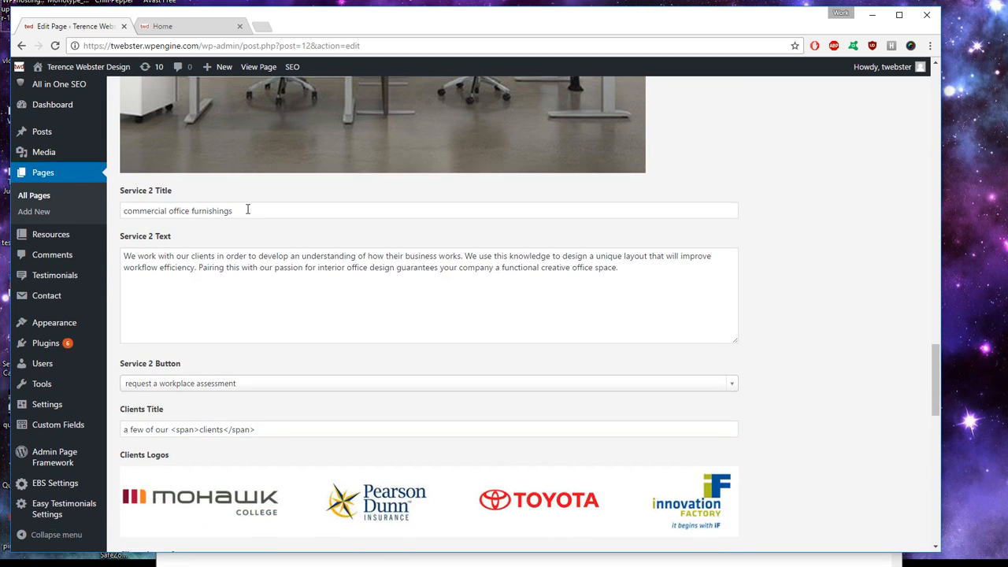
pyautogui.scroll(3, 247, 207)
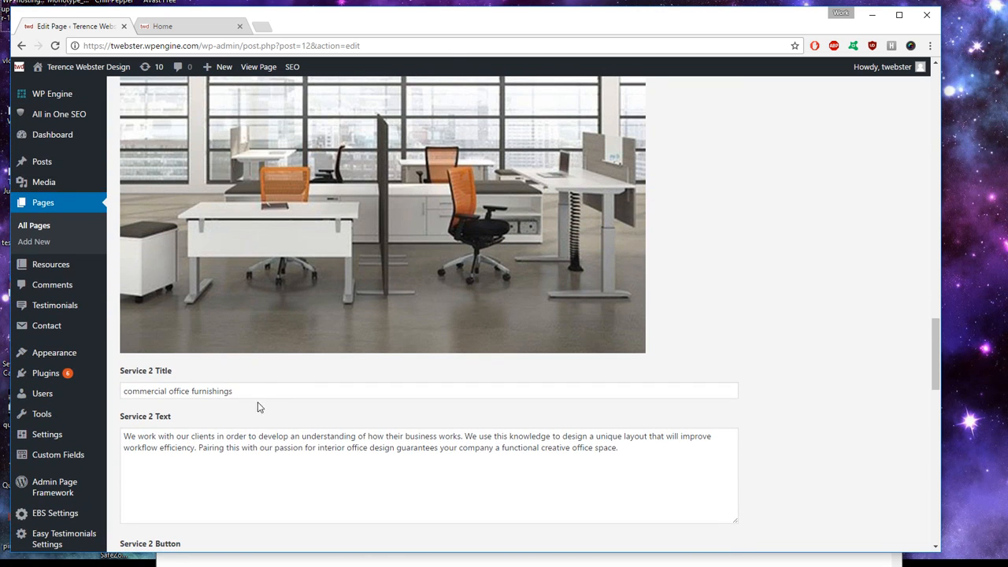
pyautogui.moveTo(248, 392); pyautogui.dragTo(212, 403)
pyautogui.click(260, 460)
pyautogui.scroll(-2, 260, 459)
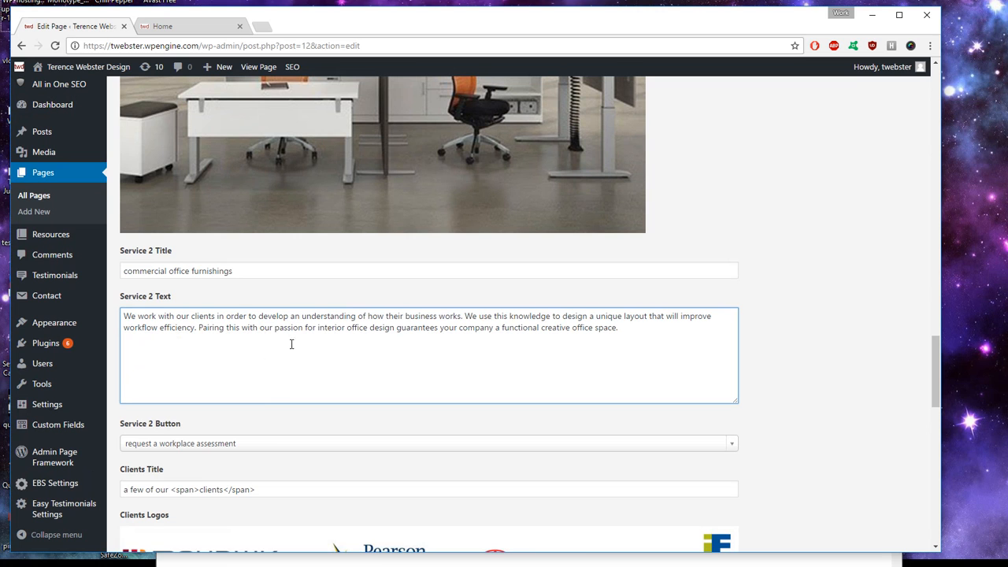
pyautogui.click(170, 30)
pyautogui.scroll(2, 508, 274)
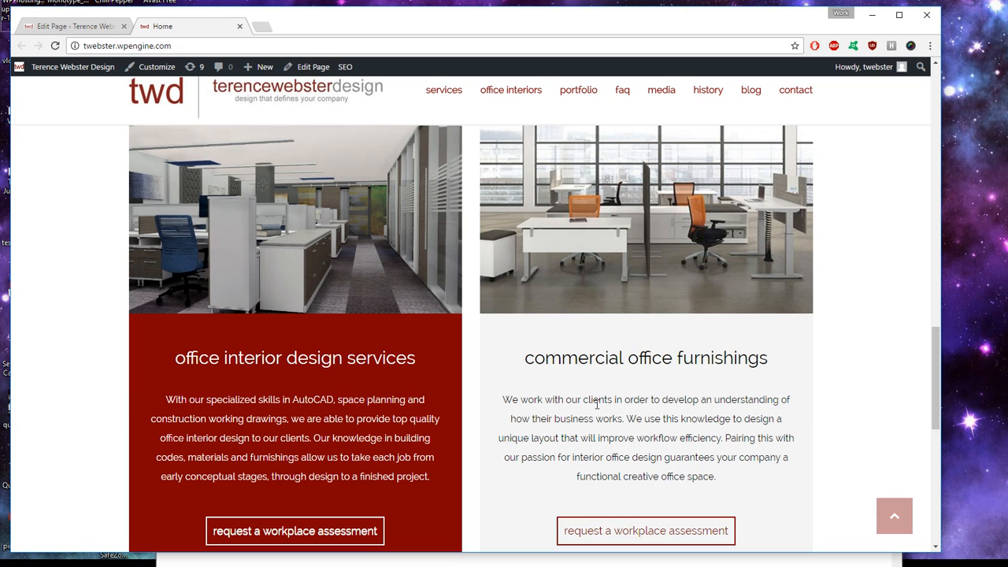
pyautogui.scroll(-5, 576, 395)
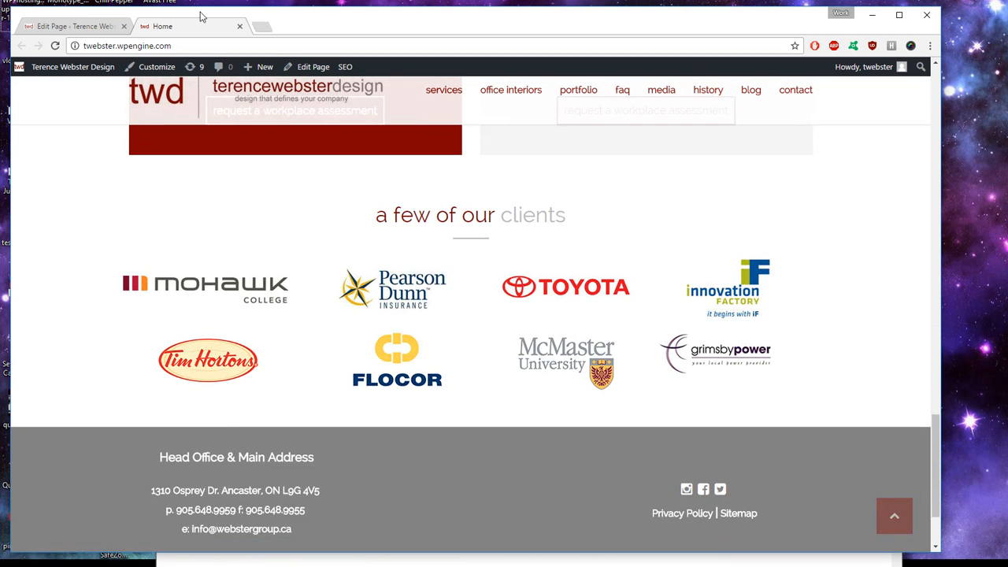
pyautogui.click(93, 26)
pyautogui.scroll(-2, 362, 297)
# Step: Compare the Clients Title field with the live 'a few of our clients' heading
pyautogui.scroll(-2, 238, 295)
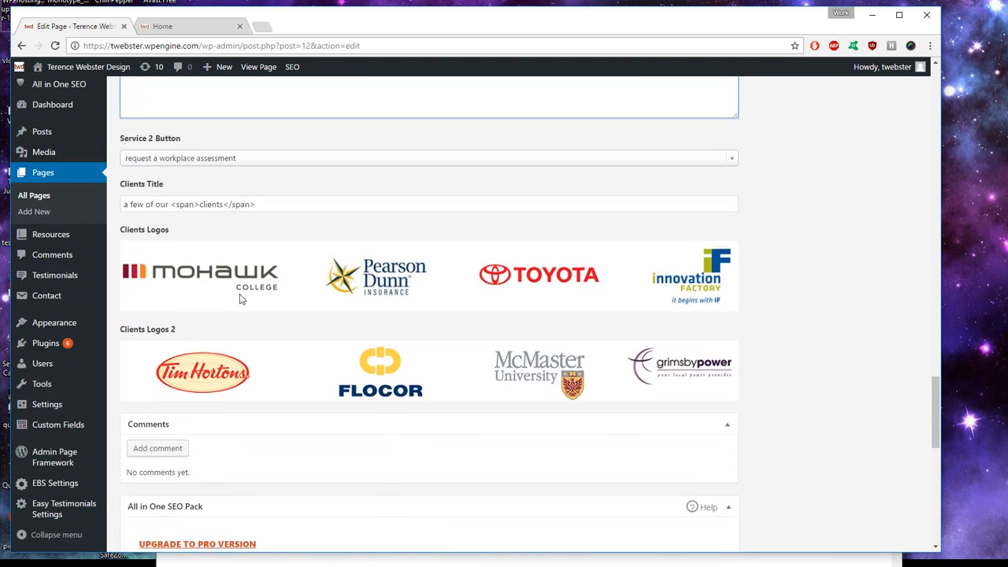
pyautogui.moveTo(286, 189); pyautogui.dragTo(137, 191)
pyautogui.click(142, 191)
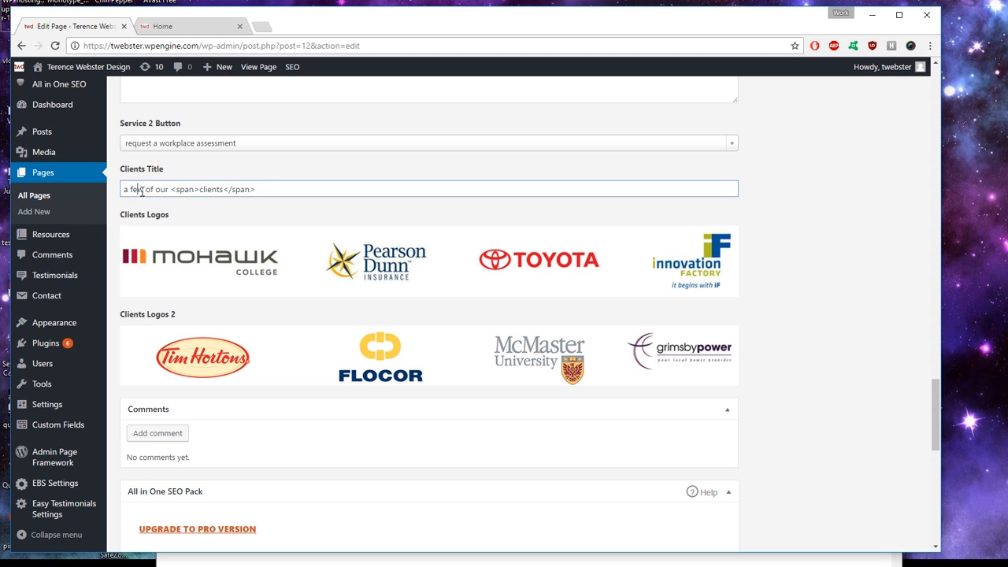
pyautogui.click(175, 29)
pyautogui.moveTo(359, 227); pyautogui.dragTo(573, 225)
pyautogui.click(573, 226)
pyautogui.click(77, 26)
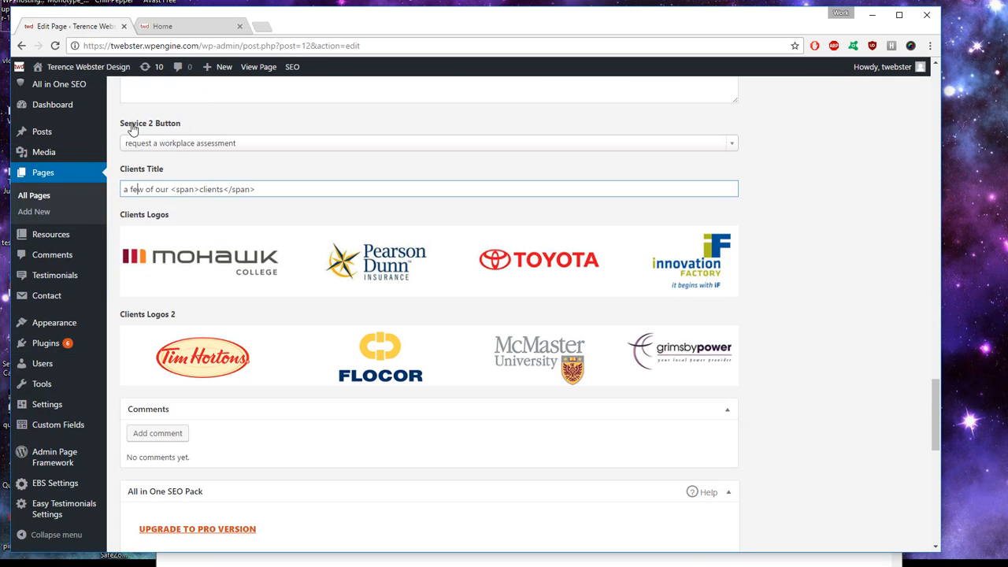
pyautogui.moveTo(185, 189); pyautogui.dragTo(212, 194)
pyautogui.click(199, 189)
# Step: Check how the span-wrapped word 'clients' renders in the live heading
pyautogui.click(167, 28)
pyautogui.moveTo(499, 218)
pyautogui.mouseDown()
pyautogui.moveTo(579, 221)
pyautogui.moveTo(501, 215)
pyautogui.mouseUp()
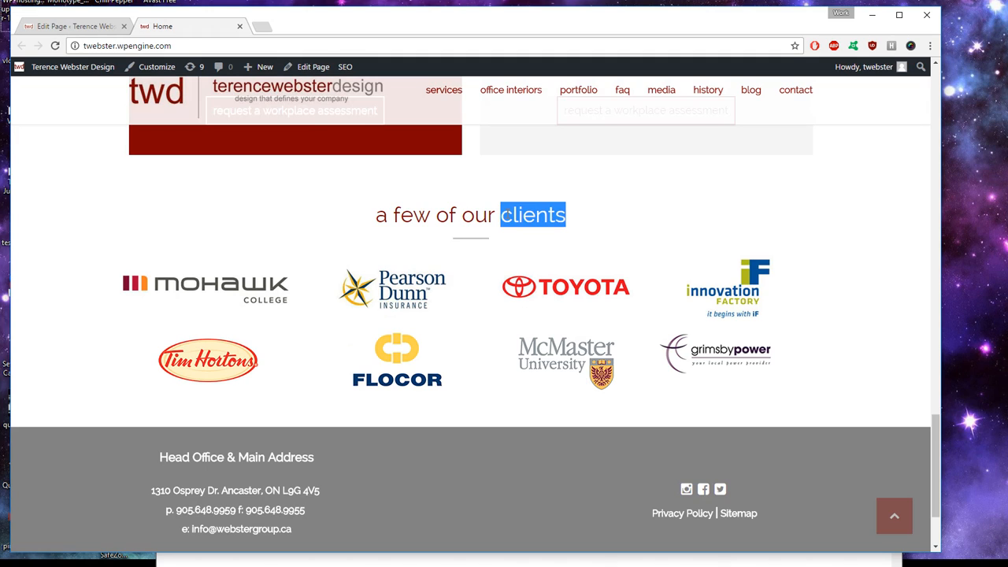
pyautogui.click(507, 214)
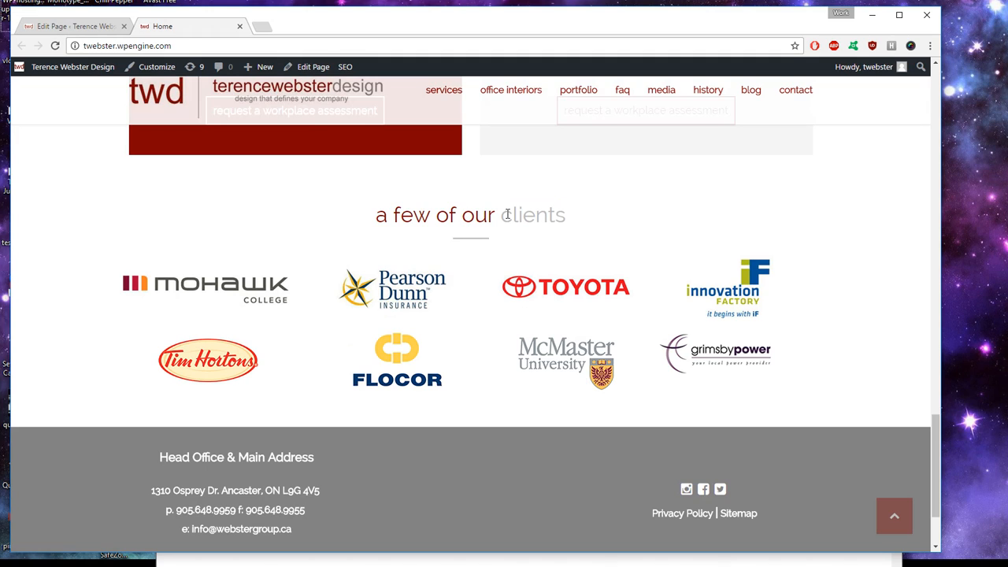
pyautogui.click(79, 26)
pyautogui.moveTo(256, 190); pyautogui.dragTo(219, 188)
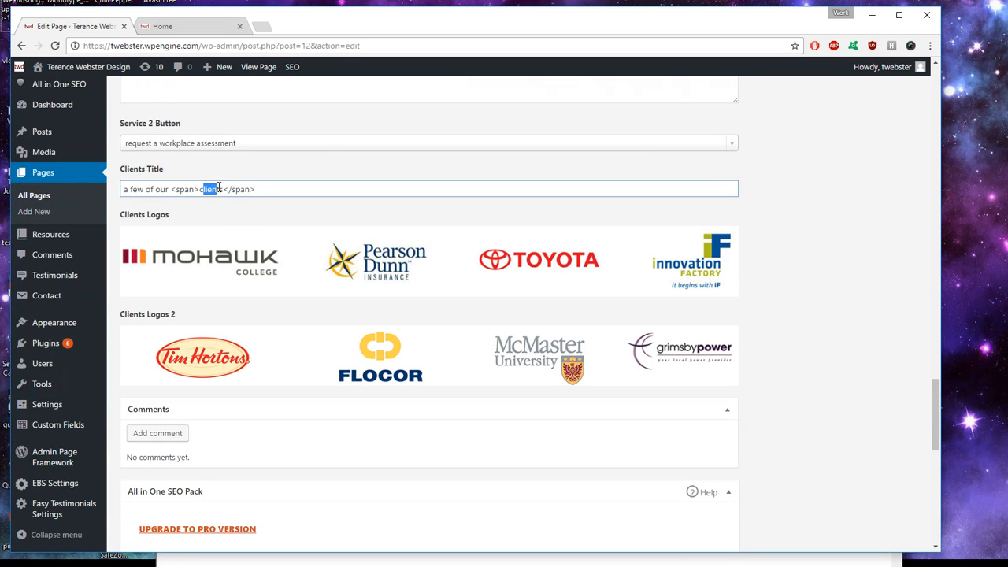
pyautogui.click(222, 189)
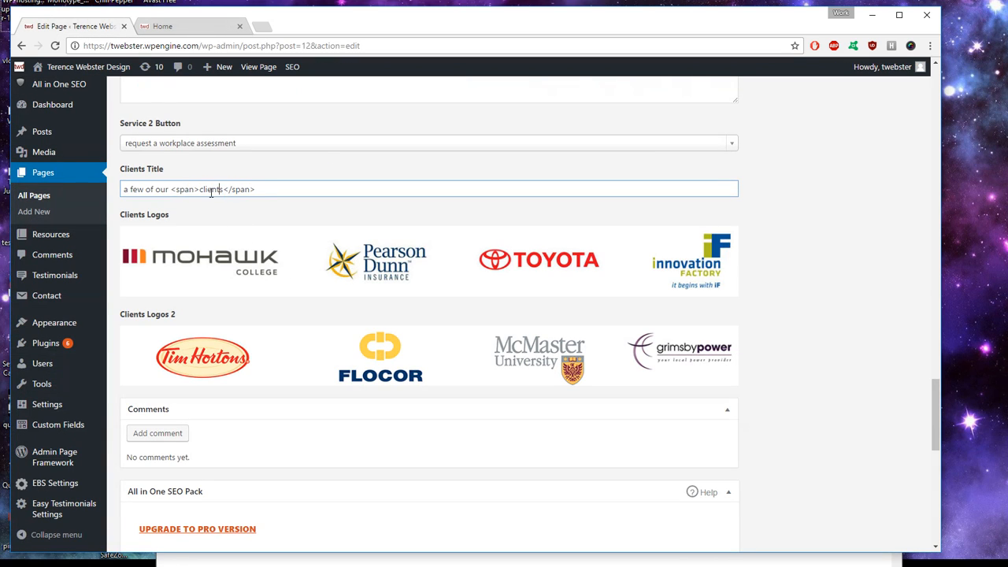
pyautogui.click(177, 26)
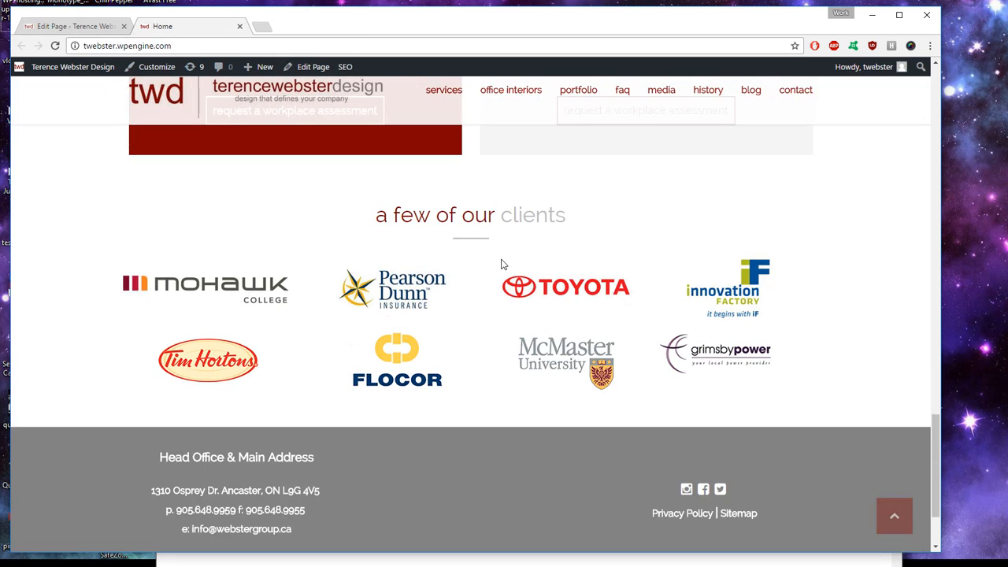
pyautogui.moveTo(387, 217); pyautogui.dragTo(565, 216)
pyautogui.click(565, 216)
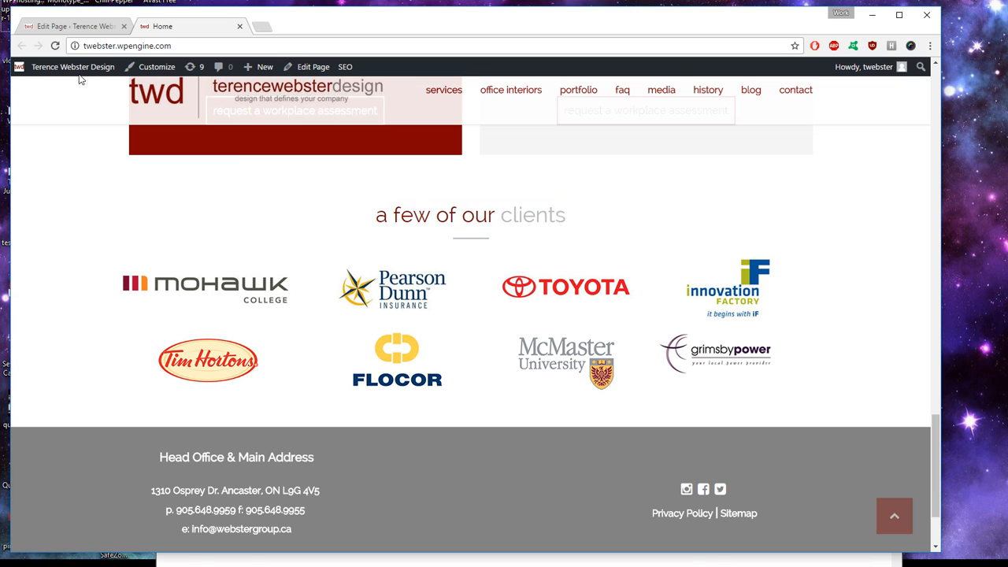
pyautogui.click(69, 26)
pyautogui.scroll(-1, 135, 221)
pyautogui.click(154, 220)
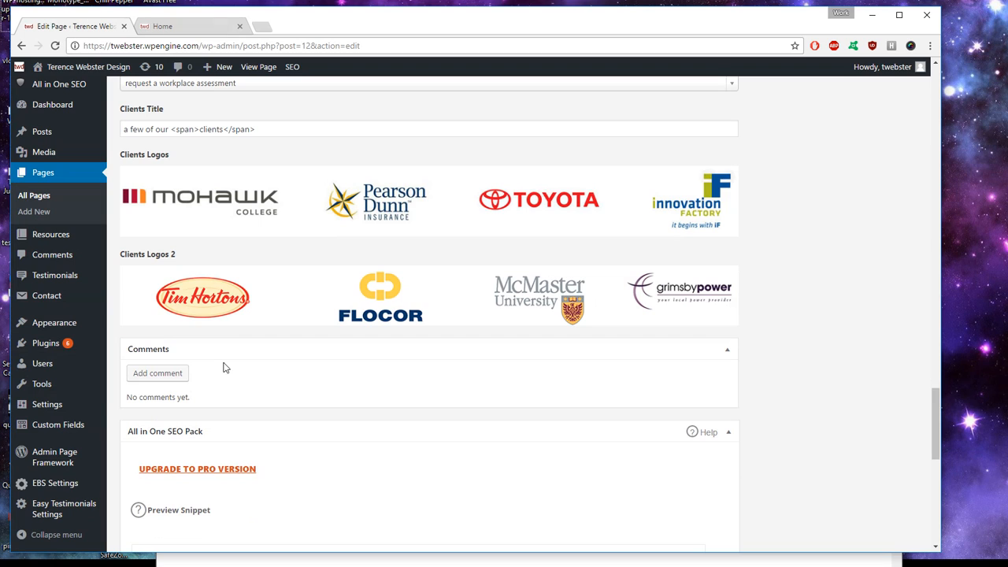
# Step: Narrow the browser window on the live homepage and scroll to the clients logos
pyautogui.click(196, 26)
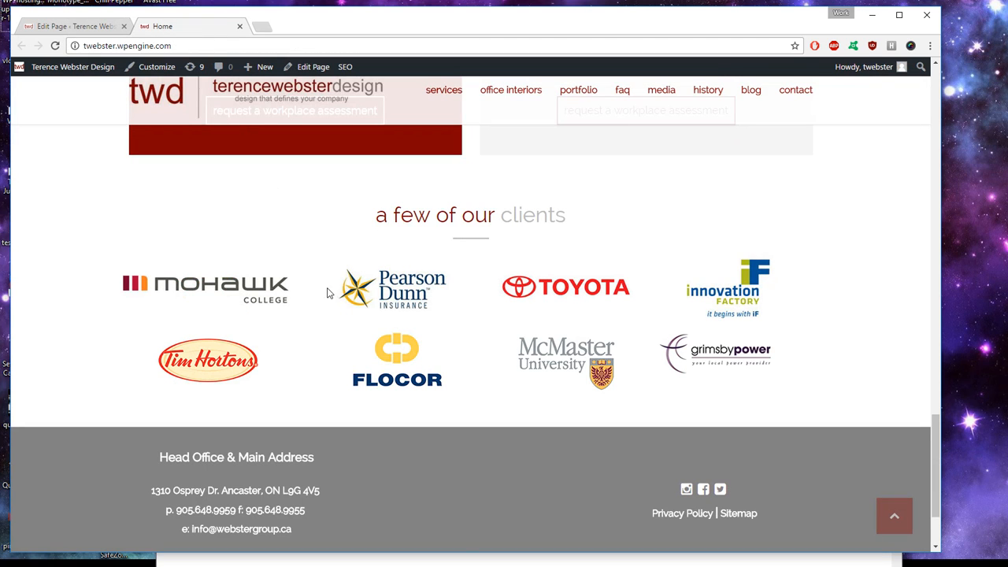
pyautogui.moveTo(943, 81); pyautogui.dragTo(355, 81)
pyautogui.scroll(-5, 299, 223)
pyautogui.scroll(-3, 300, 219)
# Step: Widen and maximize the browser window and scroll back to the top of the Home page editor
pyautogui.scroll(2, 300, 218)
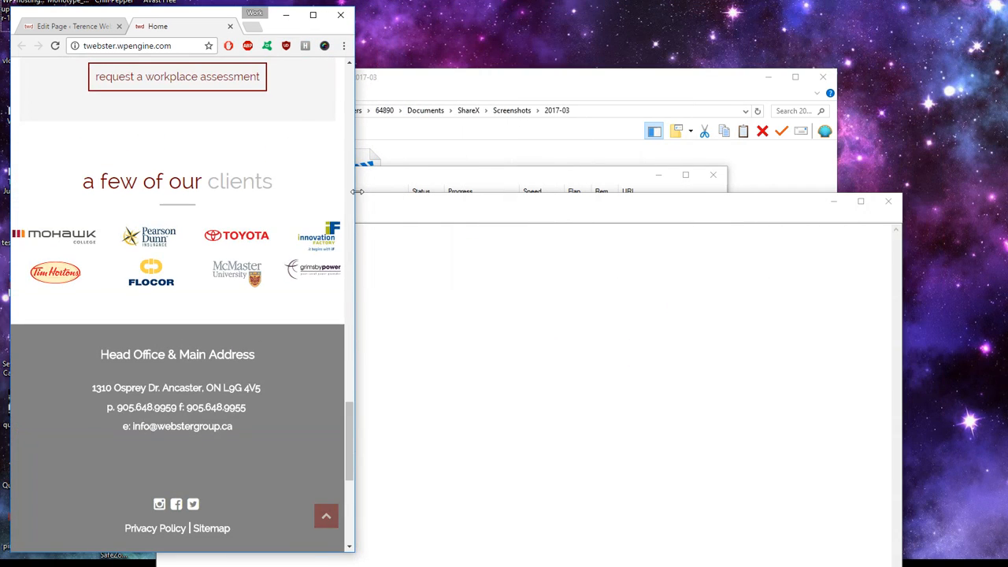
pyautogui.moveTo(355, 208); pyautogui.dragTo(758, 208)
pyautogui.click(711, 15)
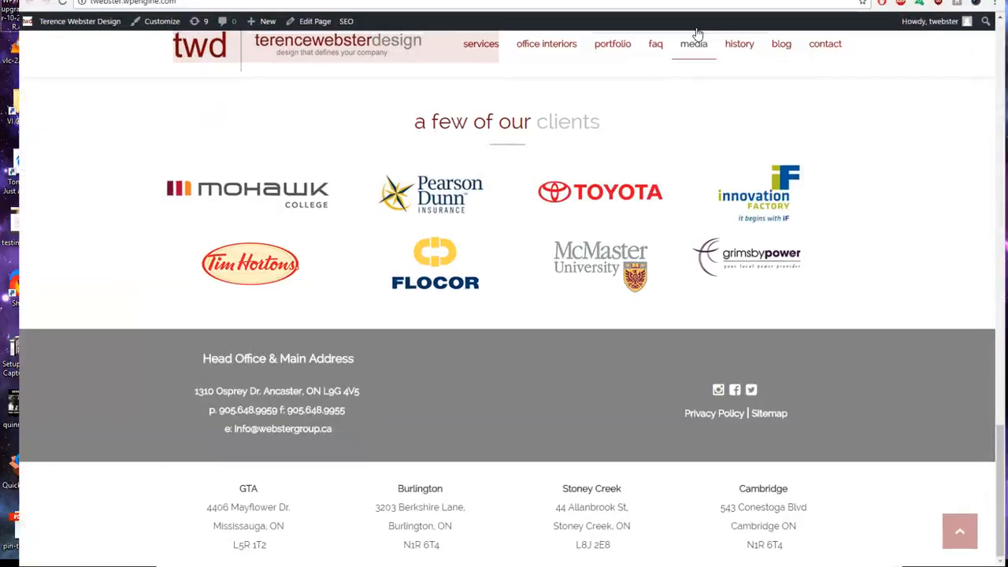
pyautogui.scroll(4, 338, 247)
pyautogui.scroll(12, 357, 297)
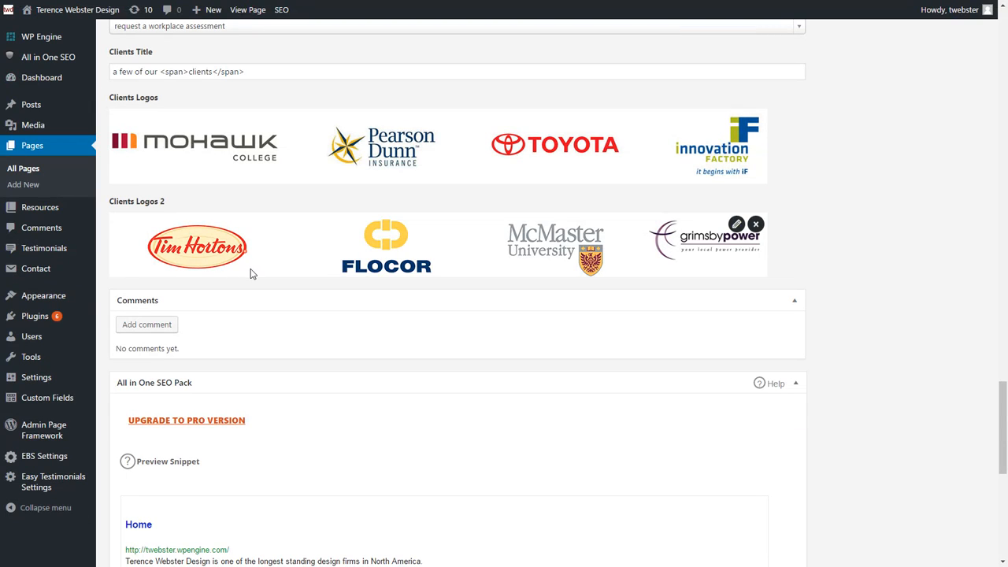
pyautogui.scroll(3, 397, 312)
pyautogui.scroll(15, 398, 313)
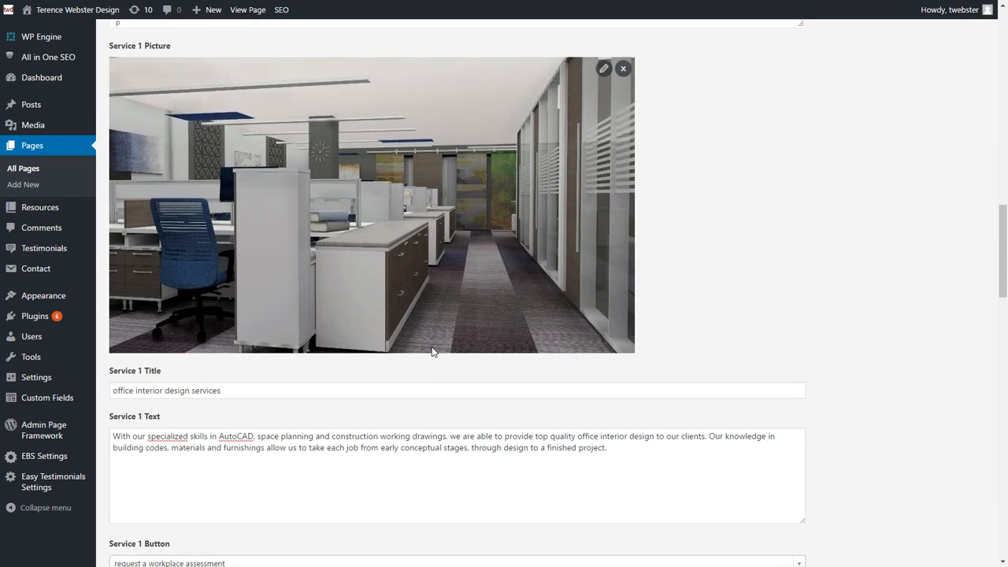
pyautogui.scroll(10, 434, 345)
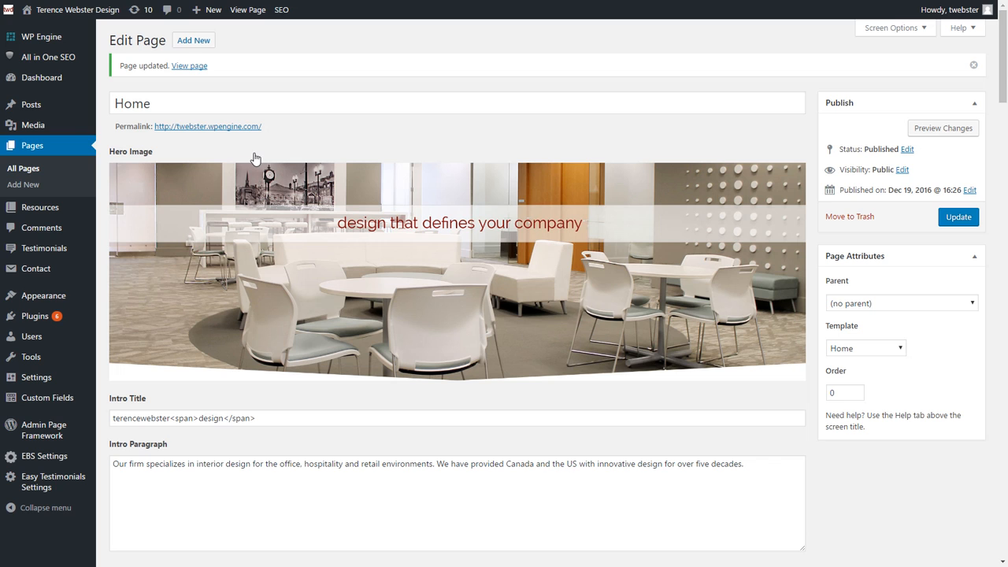
# Step: From the All Pages list, view the live Services page
pyautogui.click(57, 151)
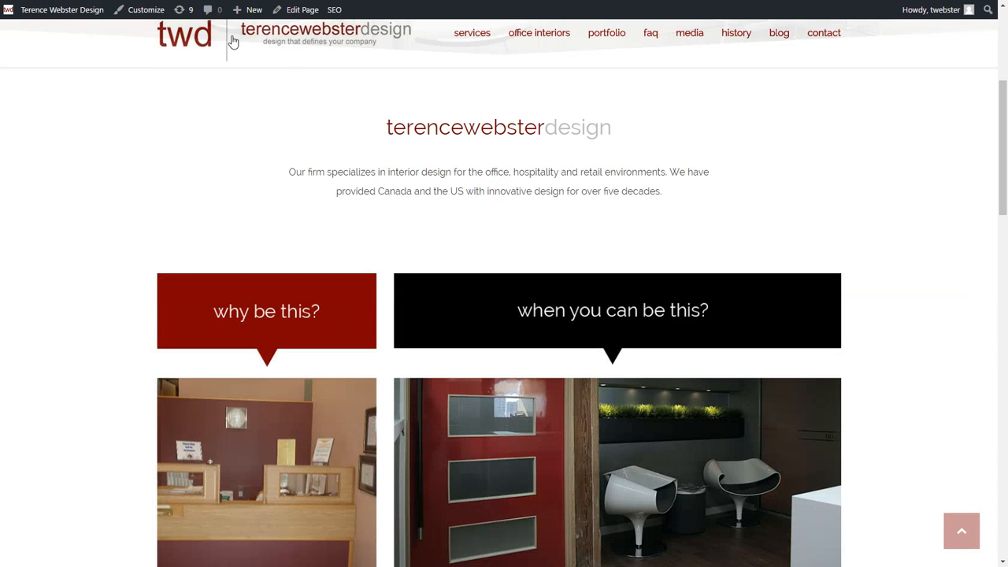
pyautogui.scroll(5, 371, 89)
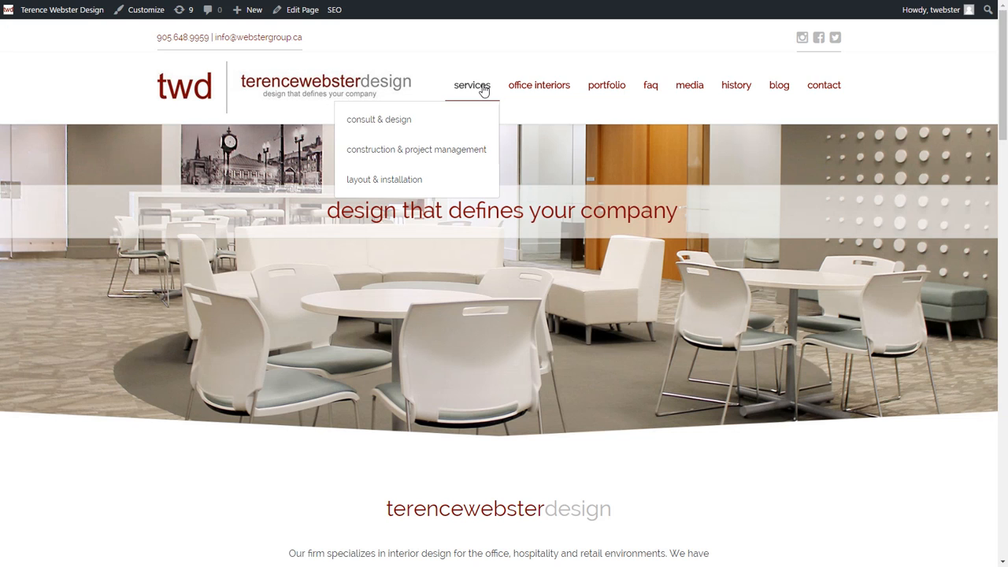
pyautogui.click(483, 88)
# Step: Look over the live Services page, then open it for editing from the admin bar
pyautogui.scroll(-1, 273, 117)
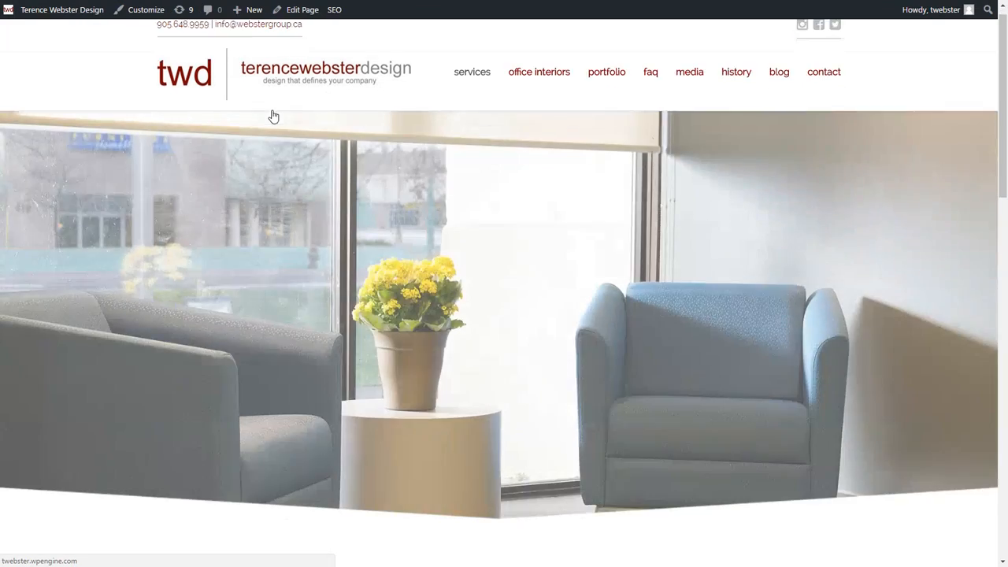
pyautogui.scroll(-5, 272, 114)
pyautogui.scroll(1, 273, 115)
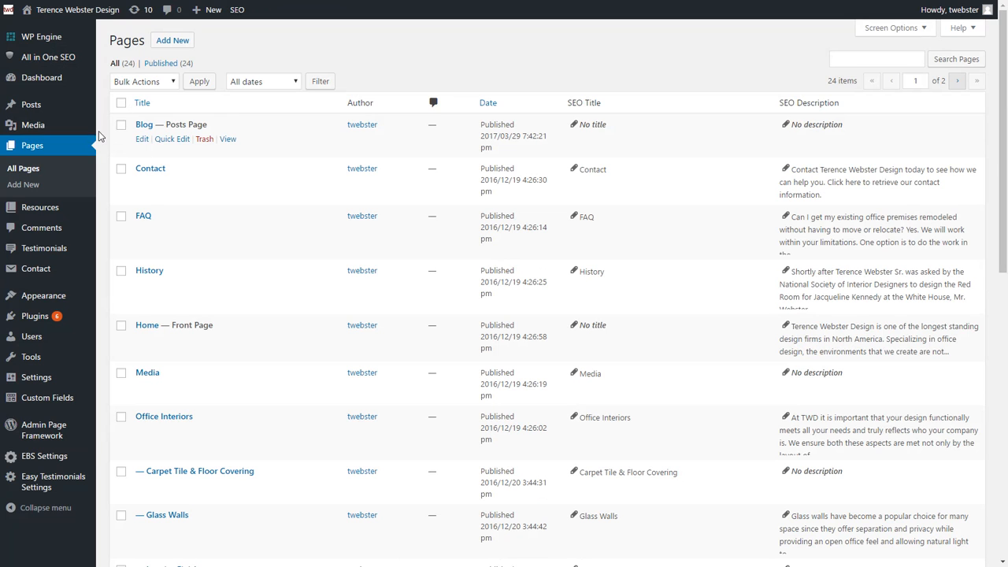
pyautogui.scroll(-3, 200, 386)
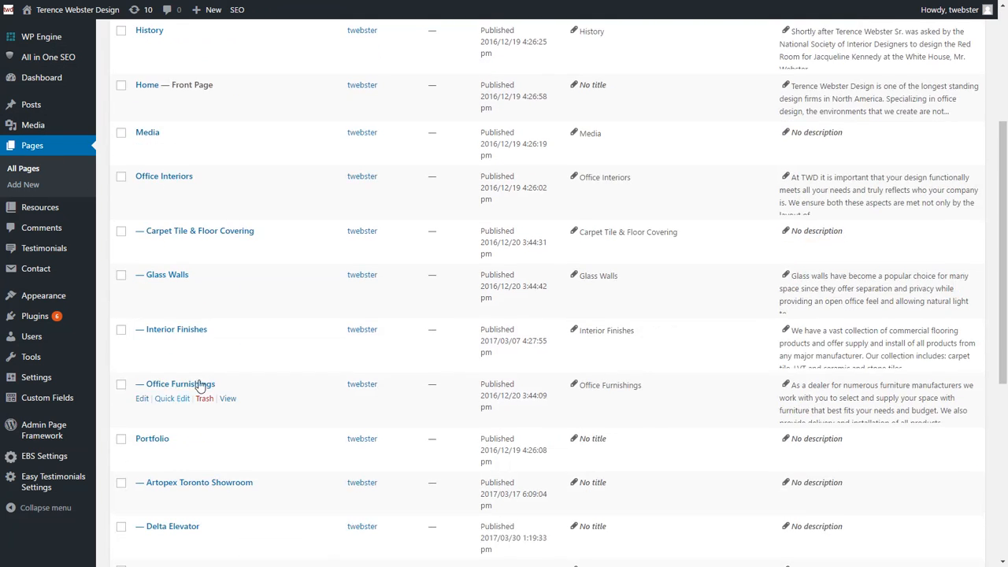
pyautogui.scroll(3, 200, 386)
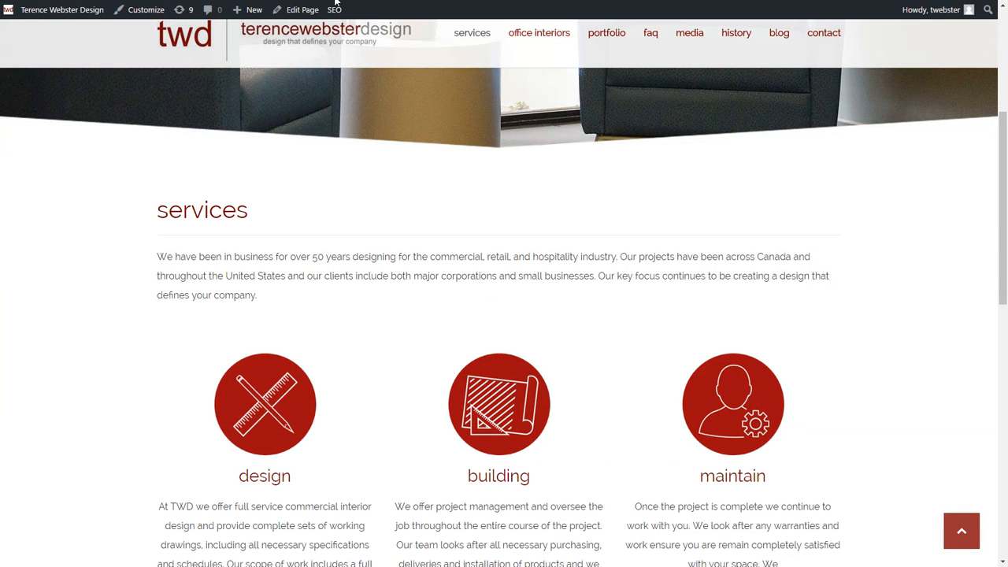
pyautogui.scroll(5, 295, 224)
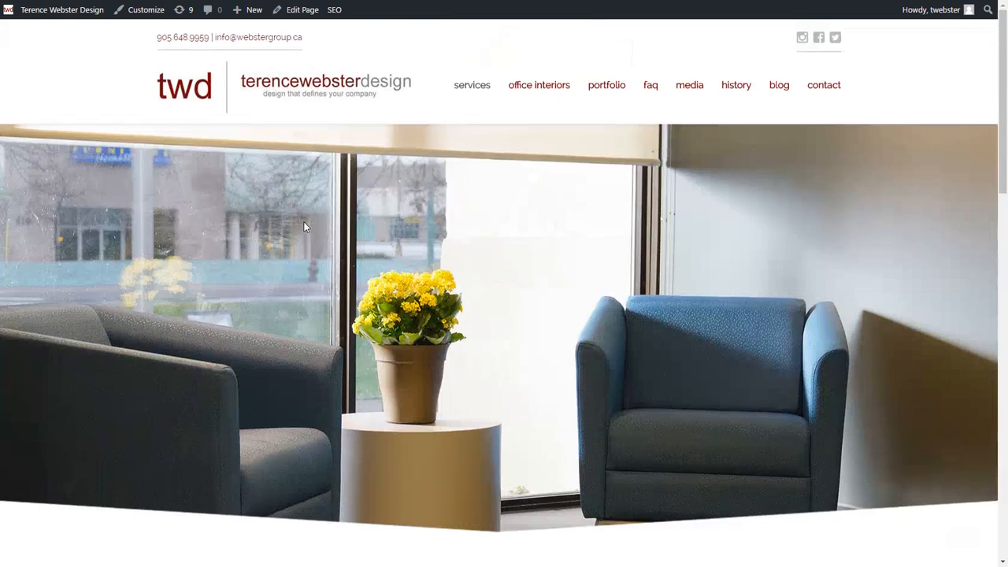
pyautogui.scroll(-4, 305, 227)
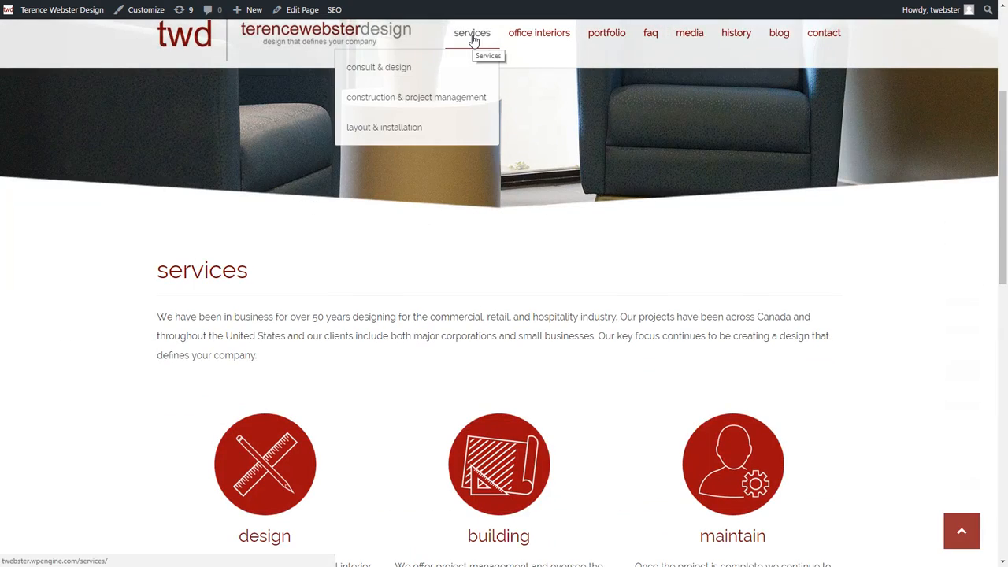
pyautogui.click(307, 11)
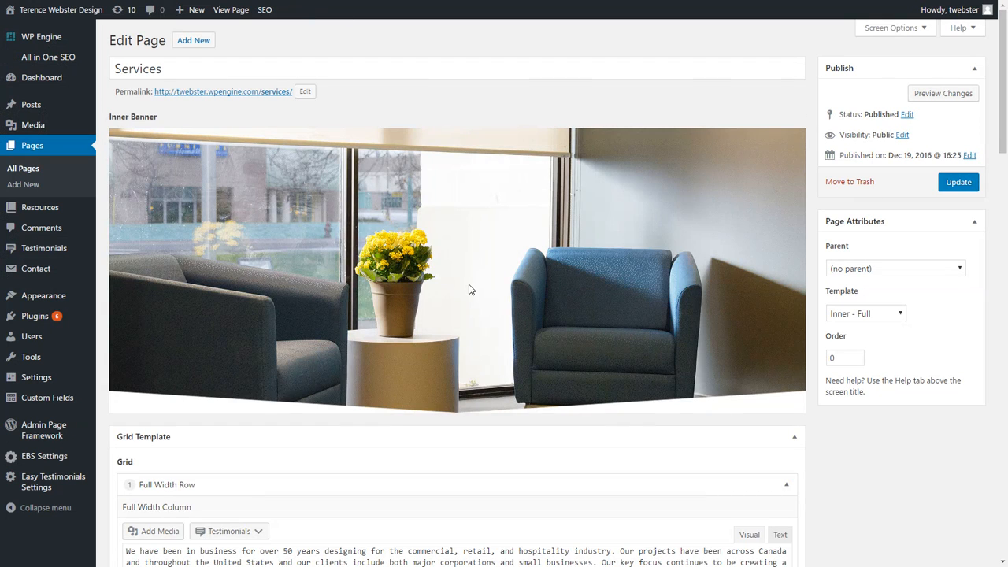
# Step: Open the live Services page in a new tab and restore the full-screen browser
pyautogui.rightClick(241, 11)
pyautogui.click(268, 17)
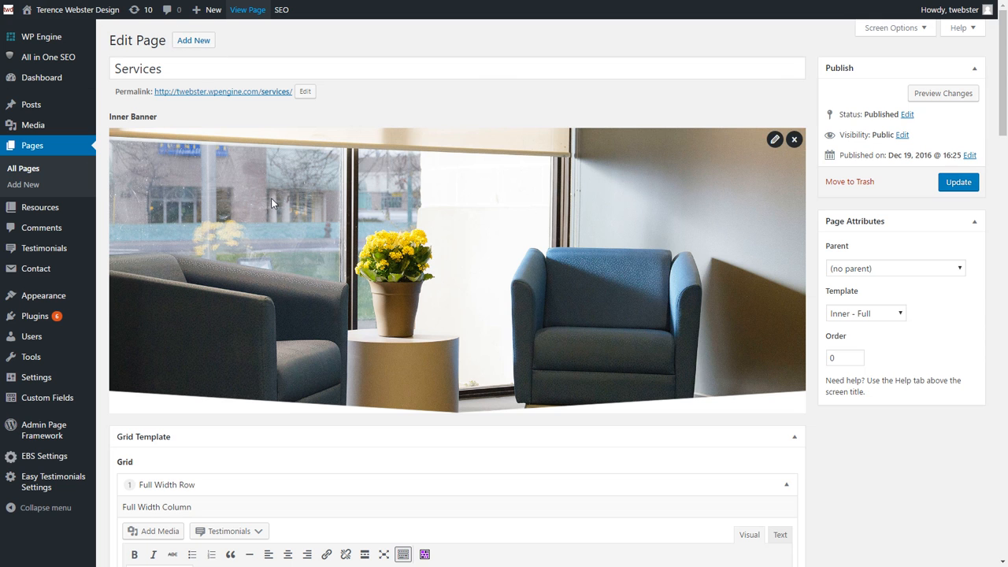
pyautogui.click(272, 1)
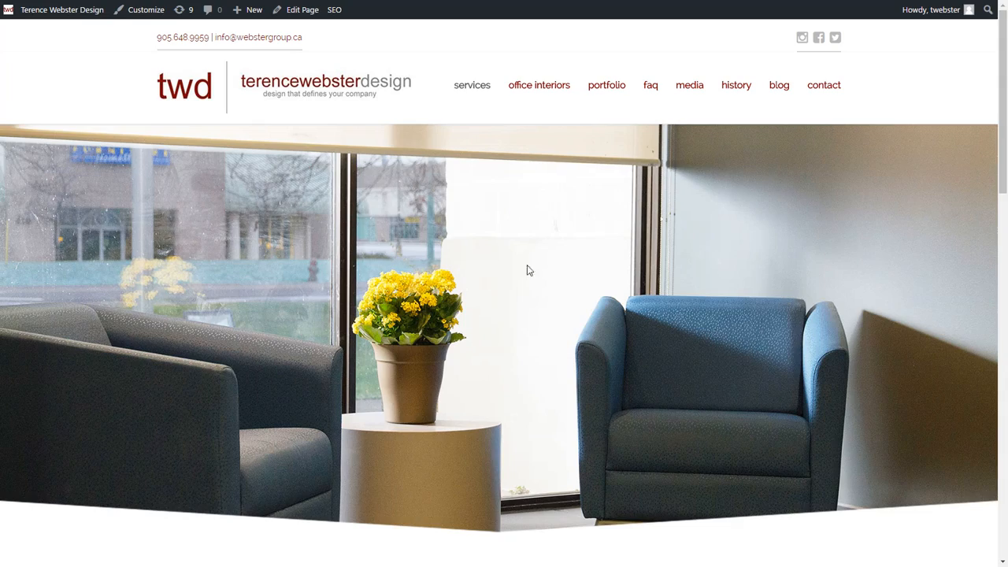
pyautogui.press('F11')
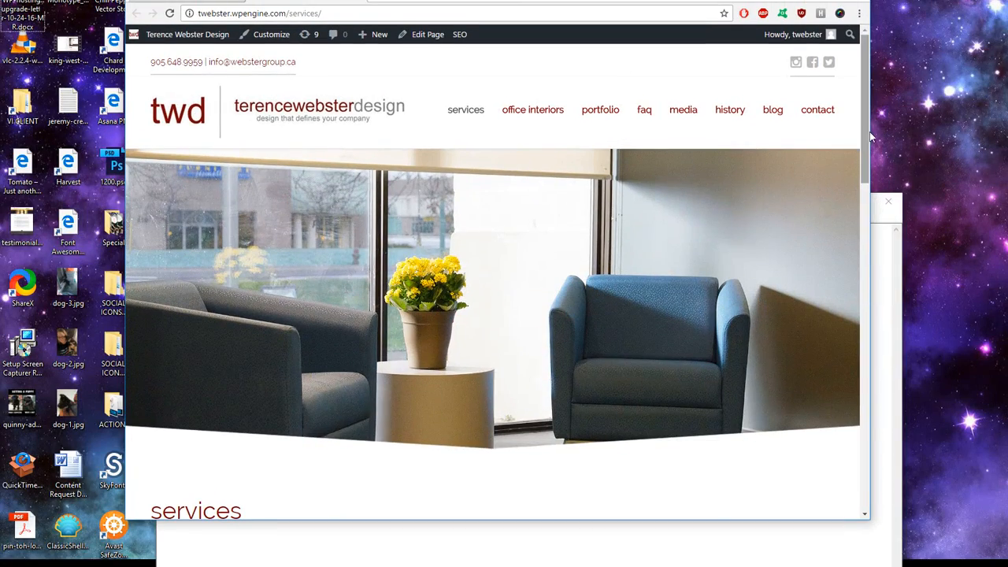
pyautogui.moveTo(867, 132); pyautogui.dragTo(818, 133)
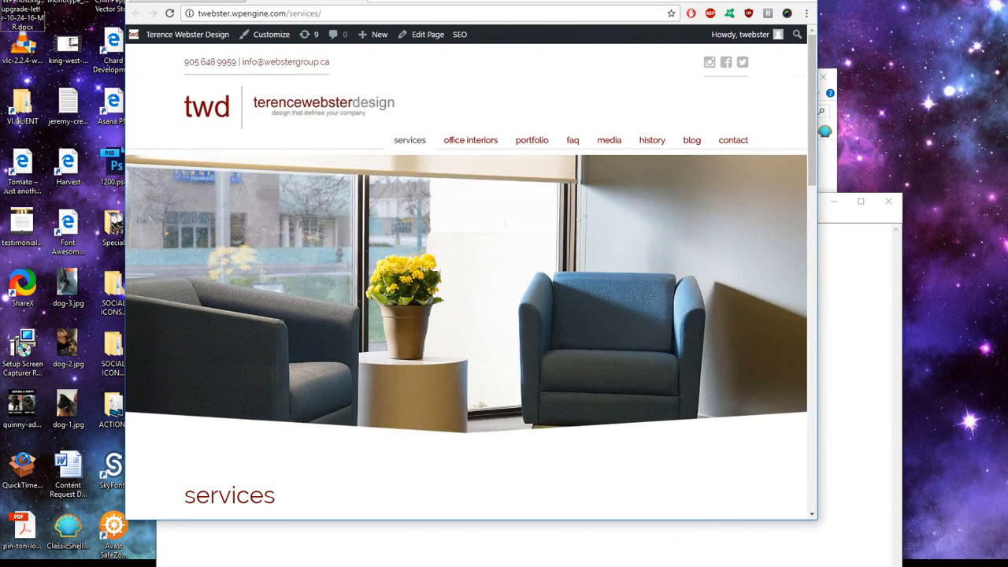
pyautogui.click(775, 1)
pyautogui.press('F11')
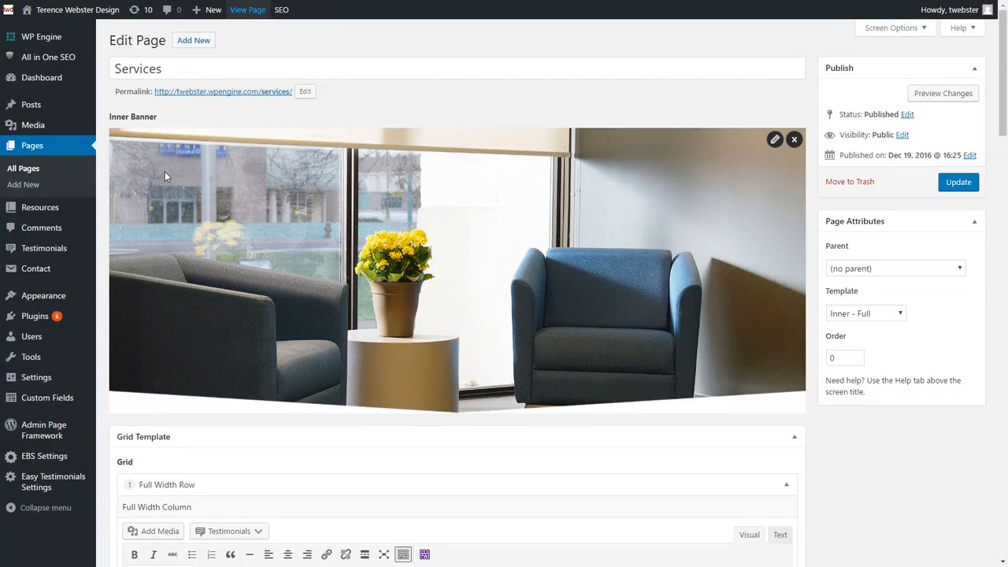
# Step: View the live Services page and select its intro paragraph
pyautogui.scroll(-3, 164, 171)
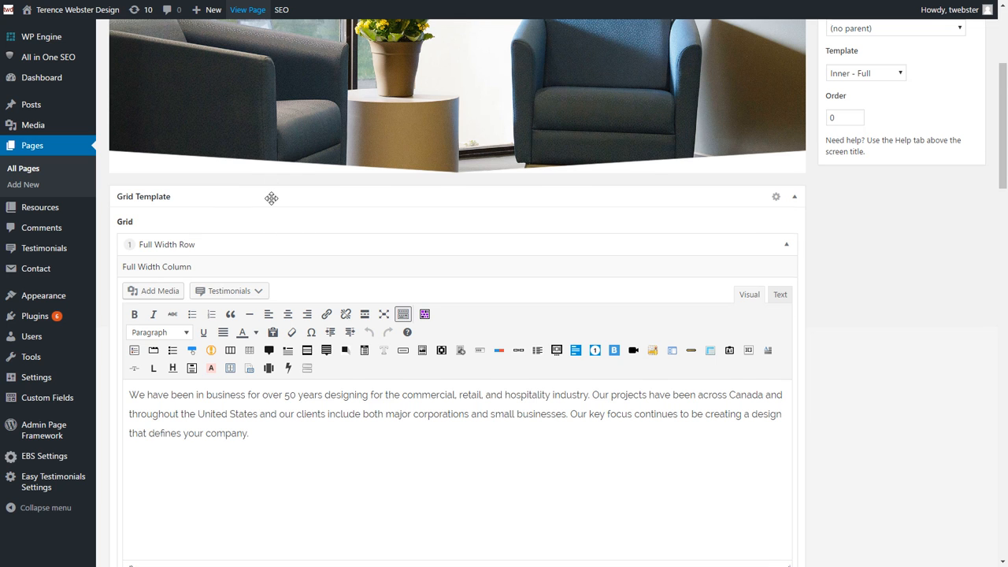
pyautogui.scroll(-6, 271, 197)
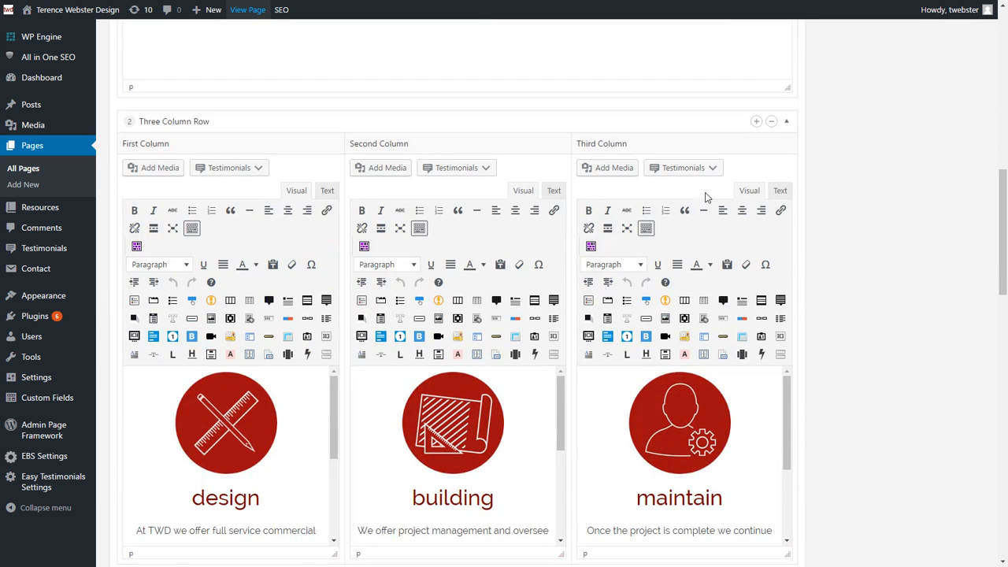
pyautogui.scroll(3, 517, 201)
pyautogui.scroll(3, 266, 86)
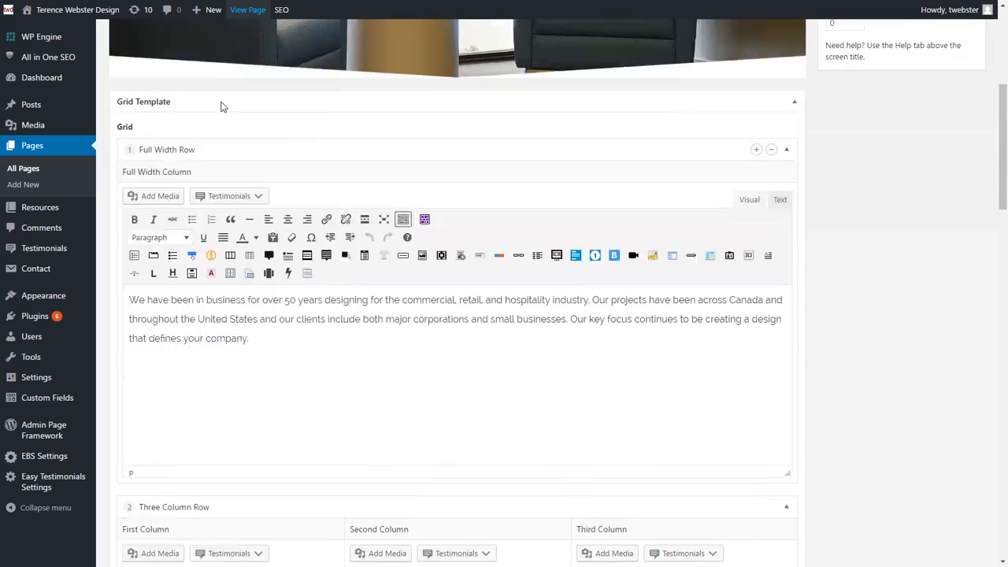
pyautogui.click(247, 9)
pyautogui.scroll(-5, 338, 229)
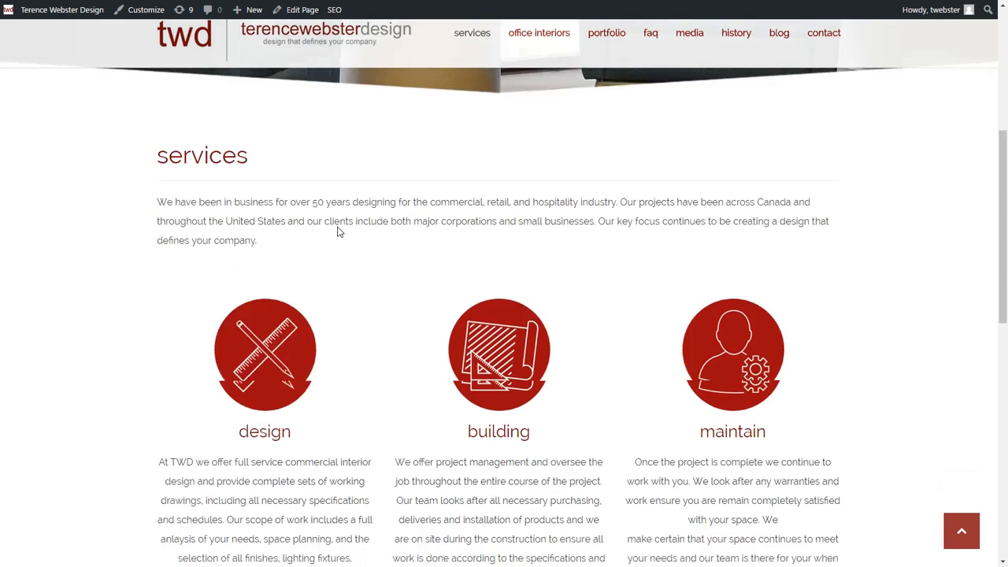
pyautogui.moveTo(258, 176); pyautogui.dragTo(150, 138)
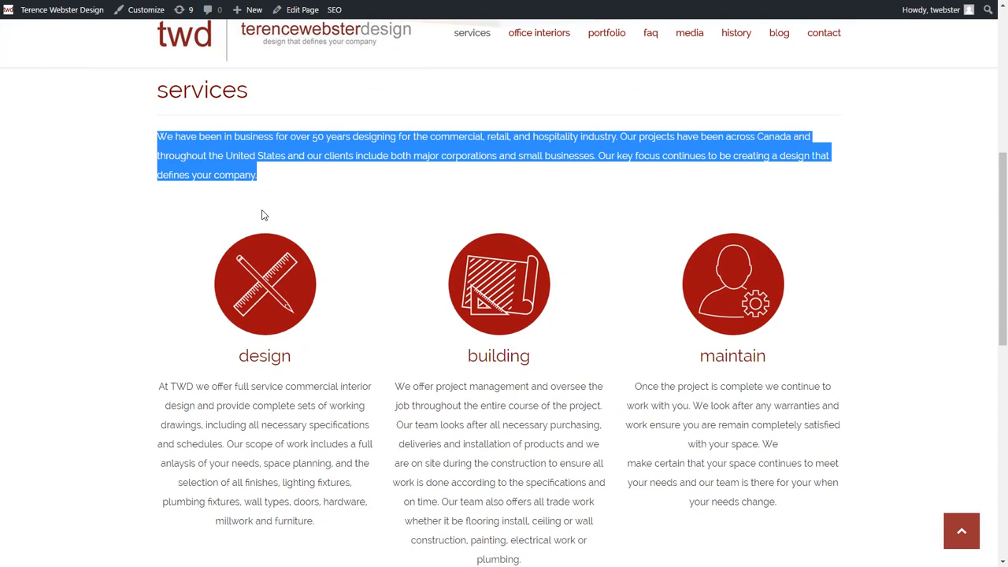
# Step: Select and then clear parts of the intro paragraph on the live Services page
pyautogui.scroll(-1, 264, 214)
pyautogui.scroll(1, 263, 214)
pyautogui.click(283, 173)
pyautogui.moveTo(263, 178)
pyautogui.mouseDown()
pyautogui.moveTo(154, 147)
pyautogui.moveTo(265, 185)
pyautogui.mouseUp()
pyautogui.click(146, 144)
pyautogui.click(292, 160)
# Step: Scroll the Services page editor to the Full Width Row with the office photo
pyautogui.scroll(-1, 268, 210)
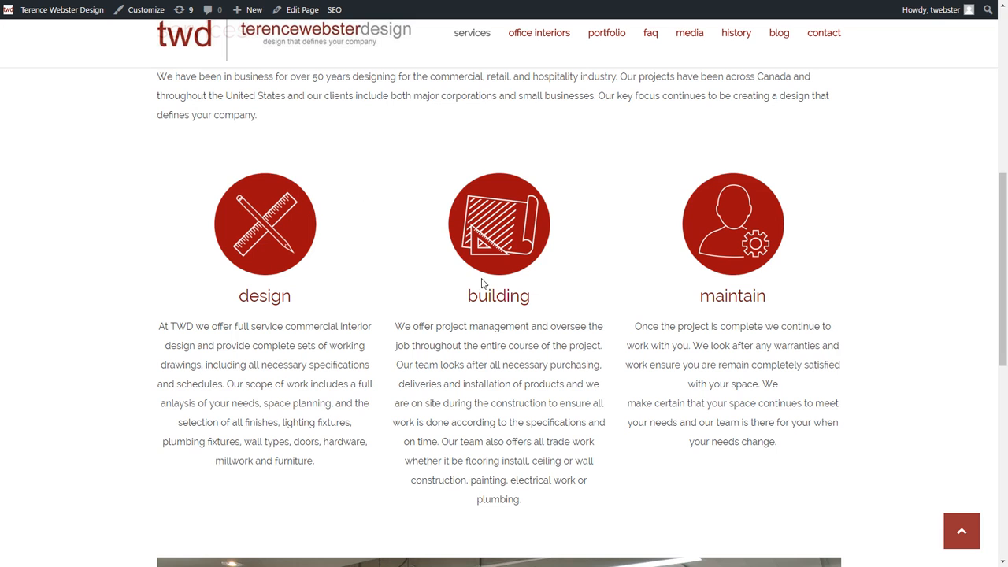
pyautogui.scroll(-5, 509, 248)
pyautogui.scroll(2, 355, 157)
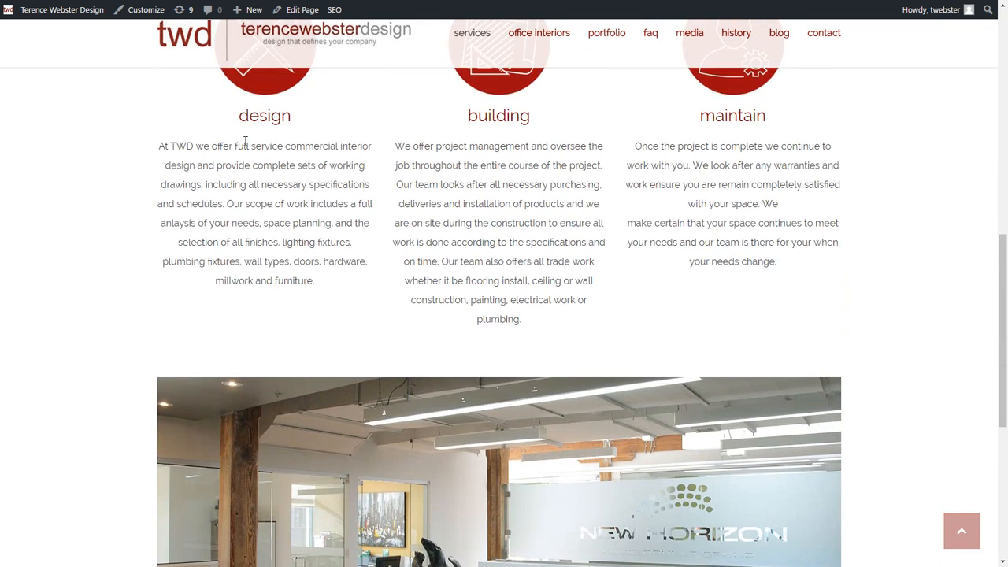
pyautogui.scroll(7, 354, 177)
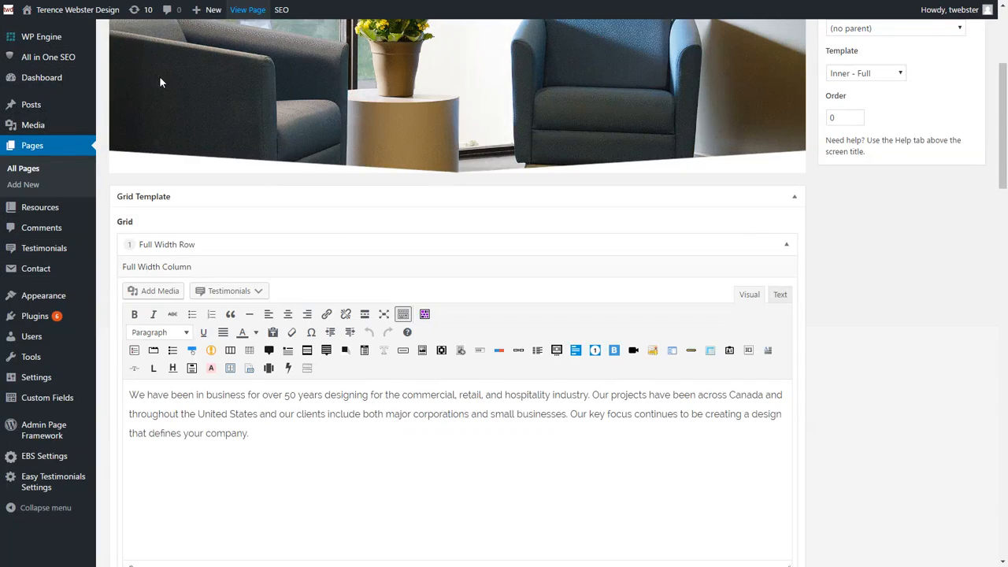
pyautogui.scroll(-12, 674, 262)
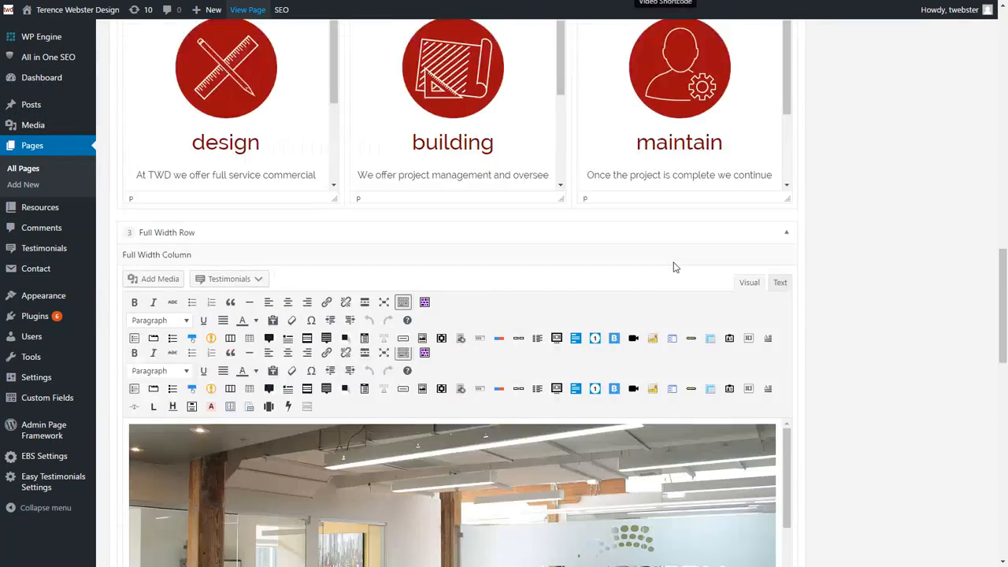
pyautogui.scroll(3, 675, 262)
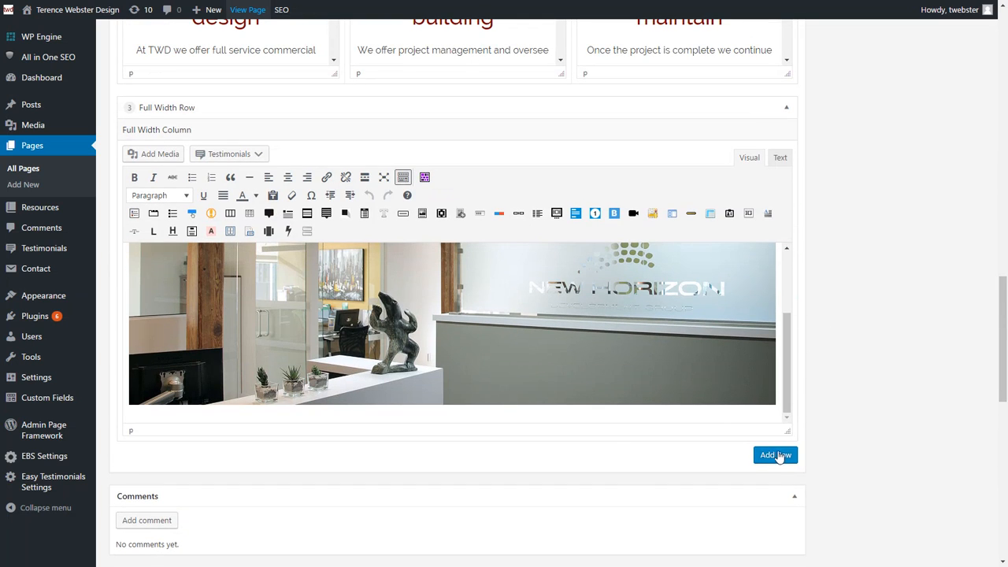
# Step: Add a Two Column Row to the Services page grid
pyautogui.click(776, 456)
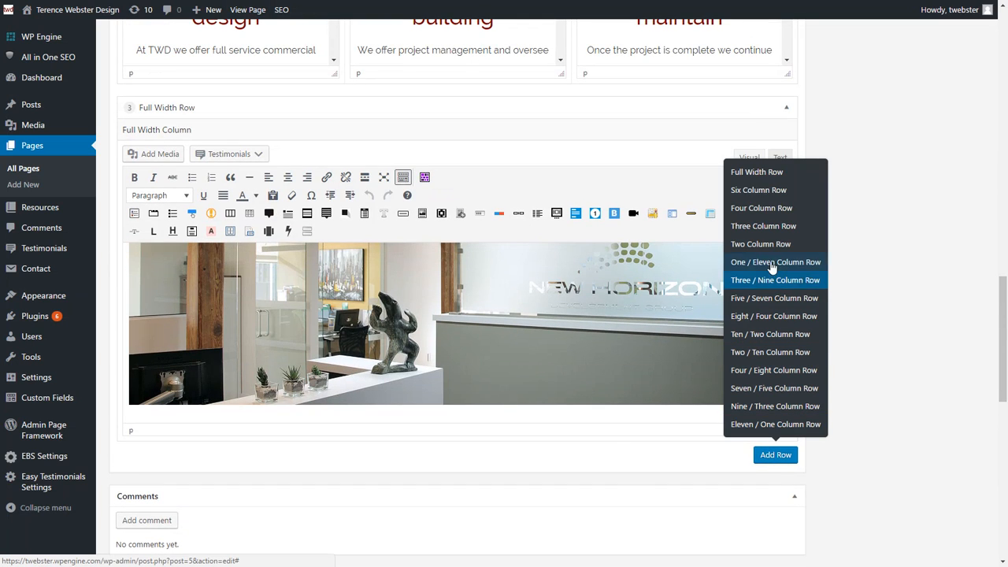
pyautogui.click(748, 246)
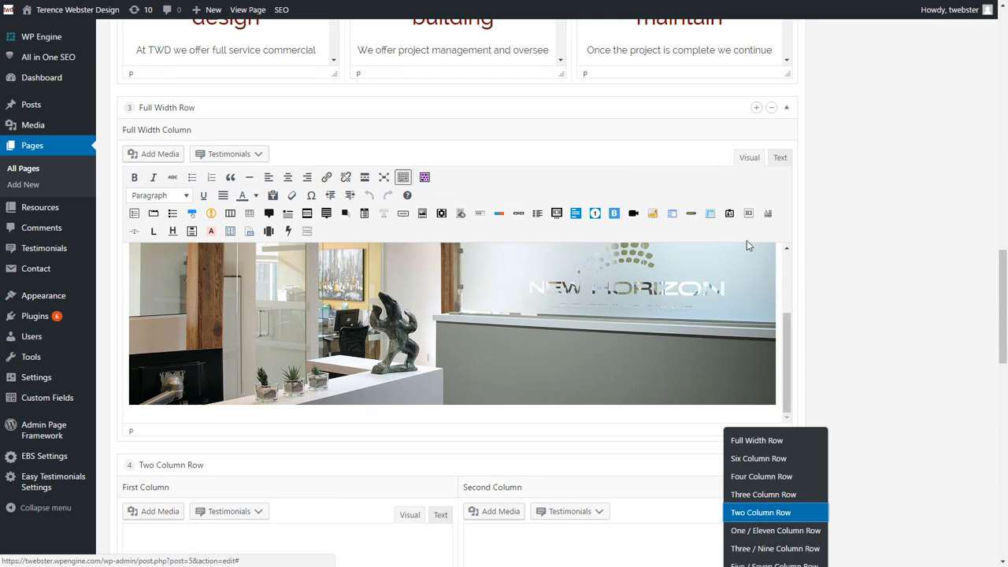
pyautogui.scroll(-3, 371, 476)
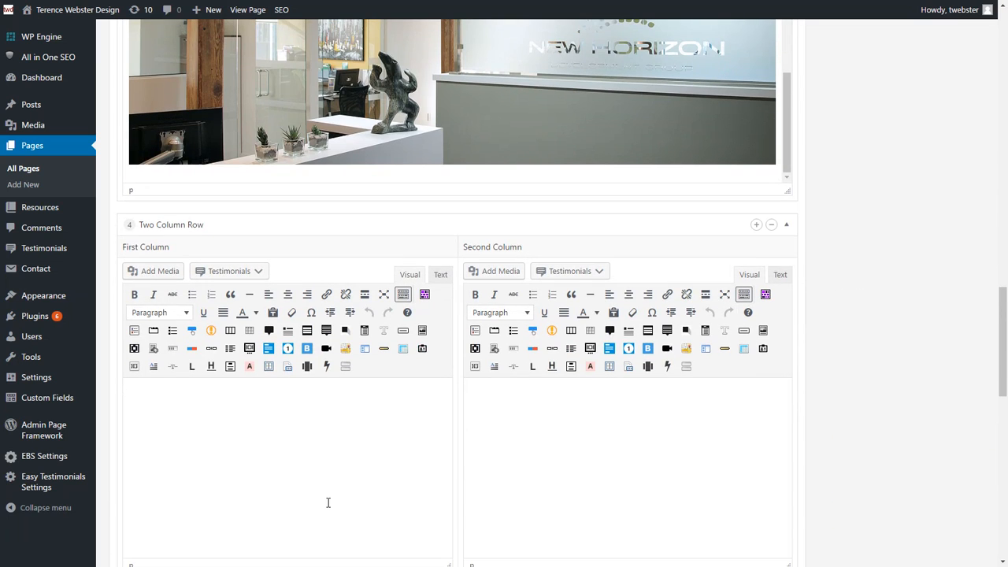
# Step: Make 'Test' a Heading 2 in the first column, followed by 'This is some text'
pyautogui.write('est')
pyautogui.moveTo(191, 435); pyautogui.dragTo(119, 407)
pyautogui.click(158, 313)
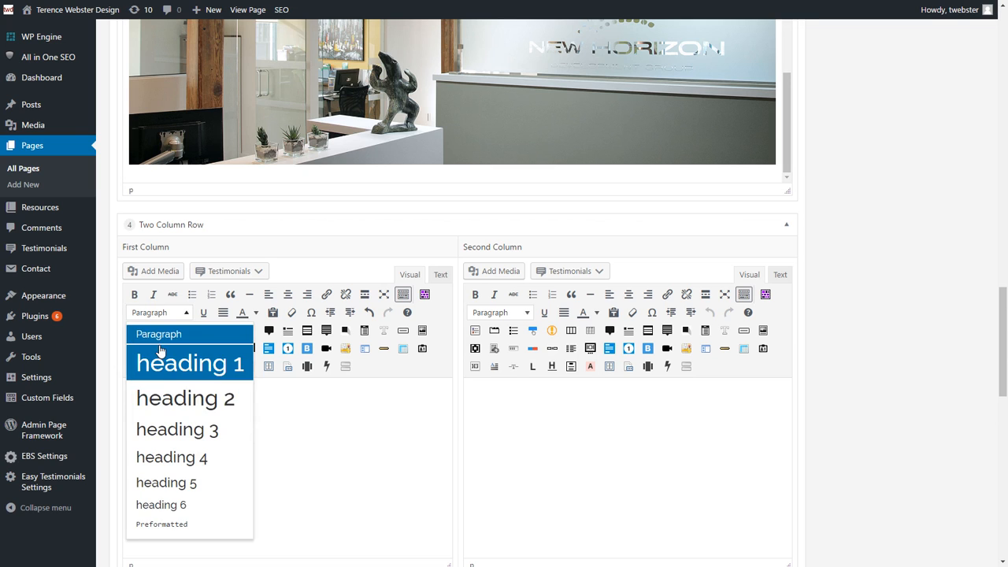
pyautogui.click(167, 400)
pyautogui.click(249, 406)
pyautogui.press('Return')
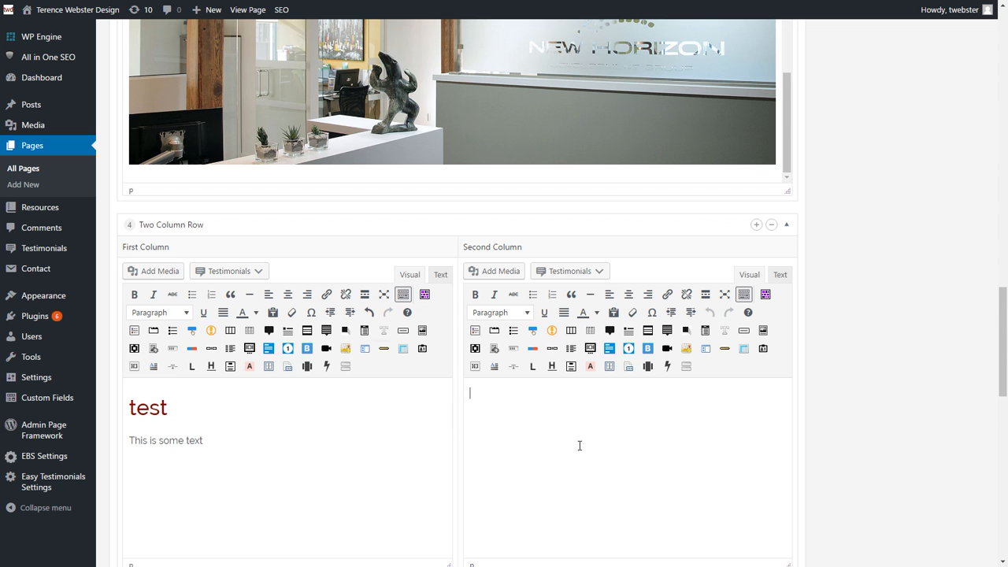
pyautogui.scroll(-1, 482, 408)
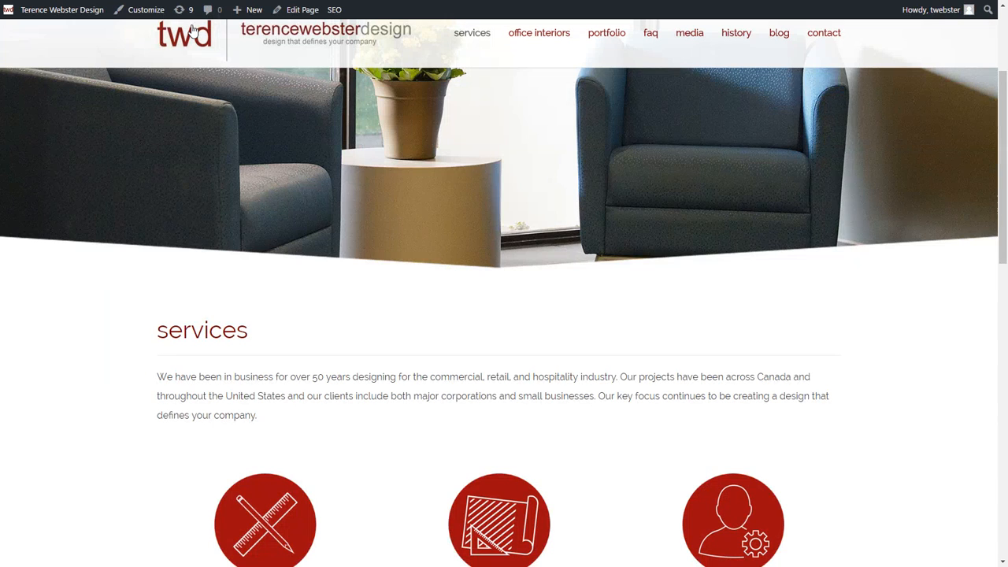
pyautogui.scroll(-3, 265, 206)
pyautogui.scroll(-10, 236, 203)
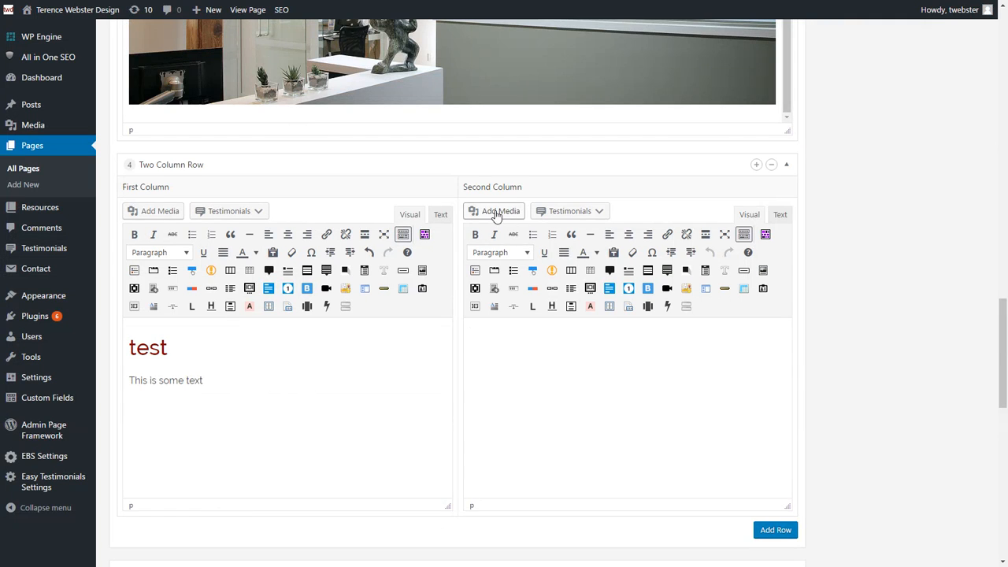
# Step: Insert the Working Drawings image centred in the second column, then add a line after the paragraph
pyautogui.click(497, 211)
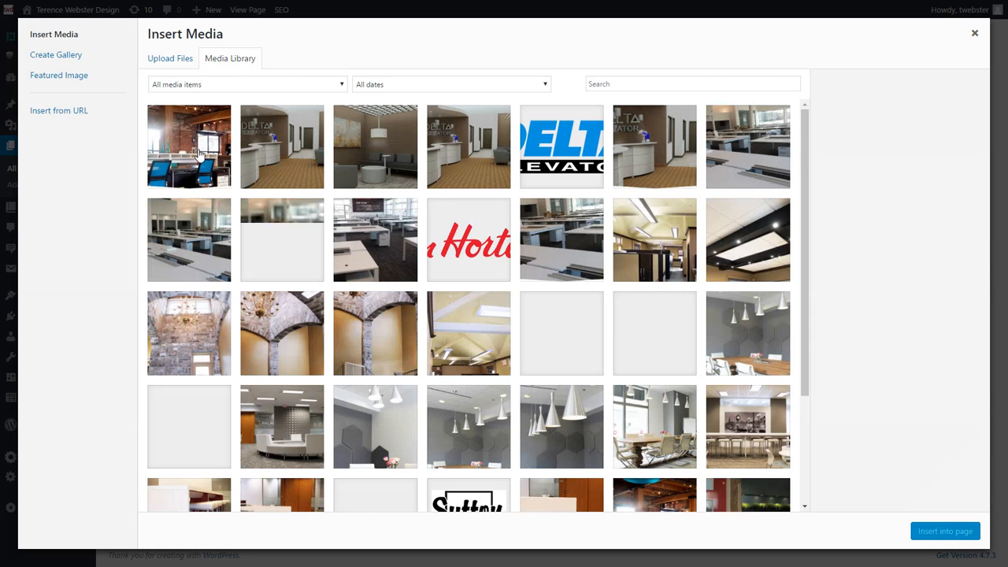
pyautogui.scroll(-1, 318, 203)
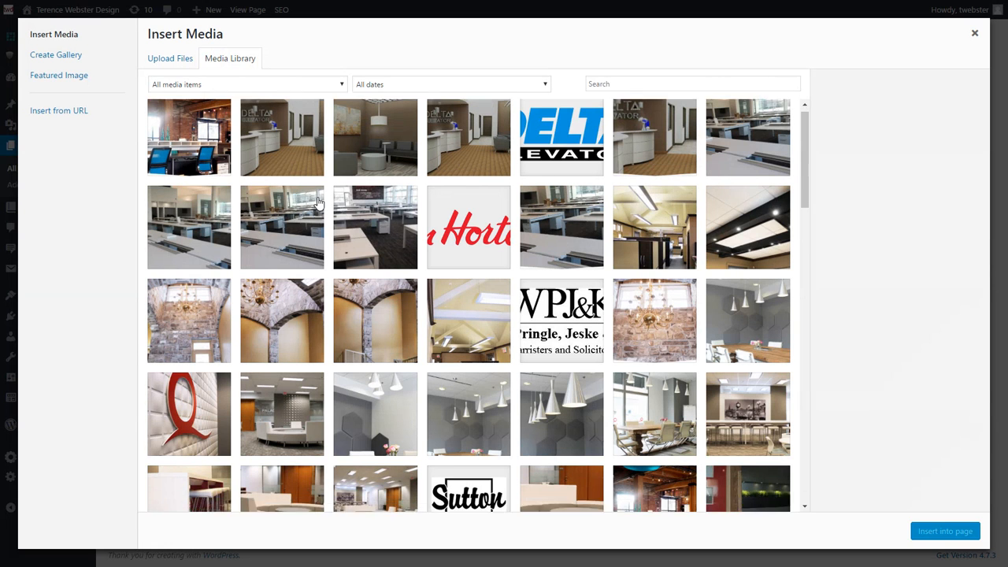
pyautogui.scroll(-10, 318, 203)
pyautogui.click(661, 446)
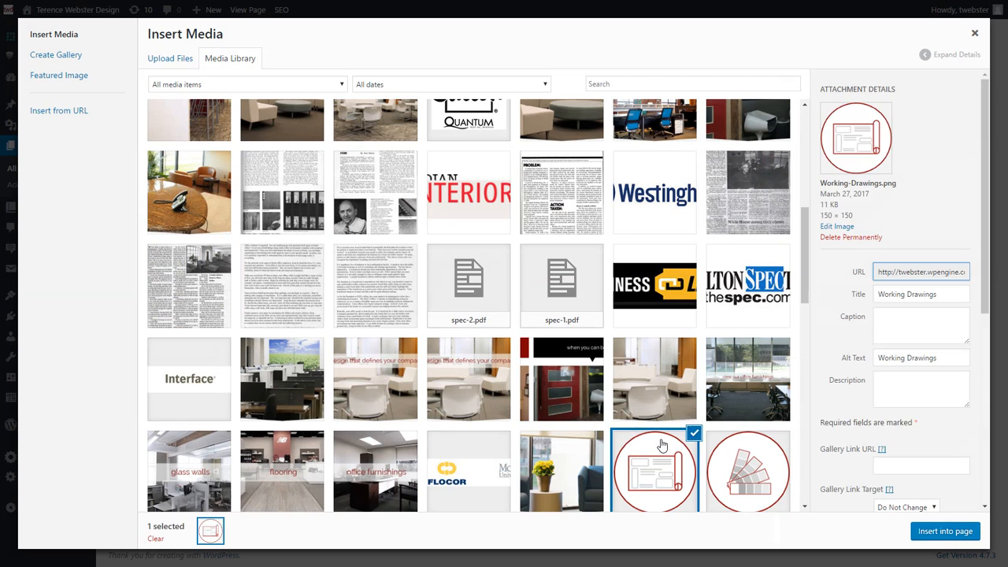
pyautogui.click(957, 532)
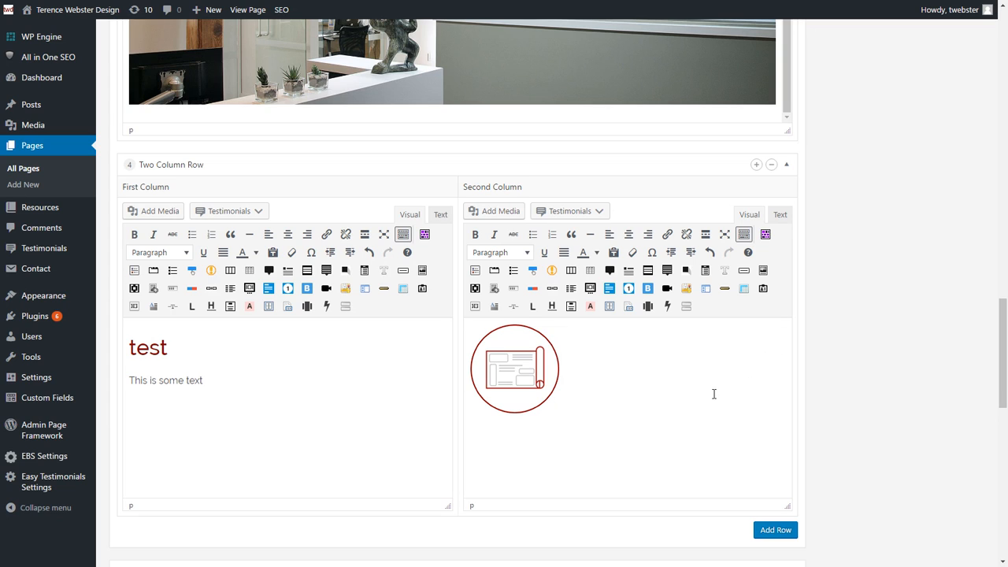
pyautogui.click(475, 347)
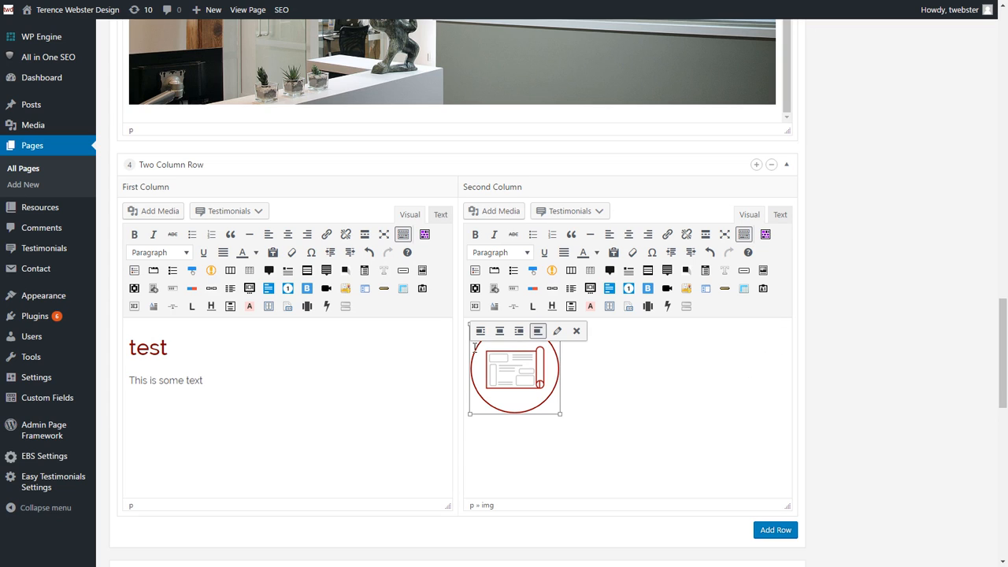
pyautogui.click(629, 237)
pyautogui.click(734, 384)
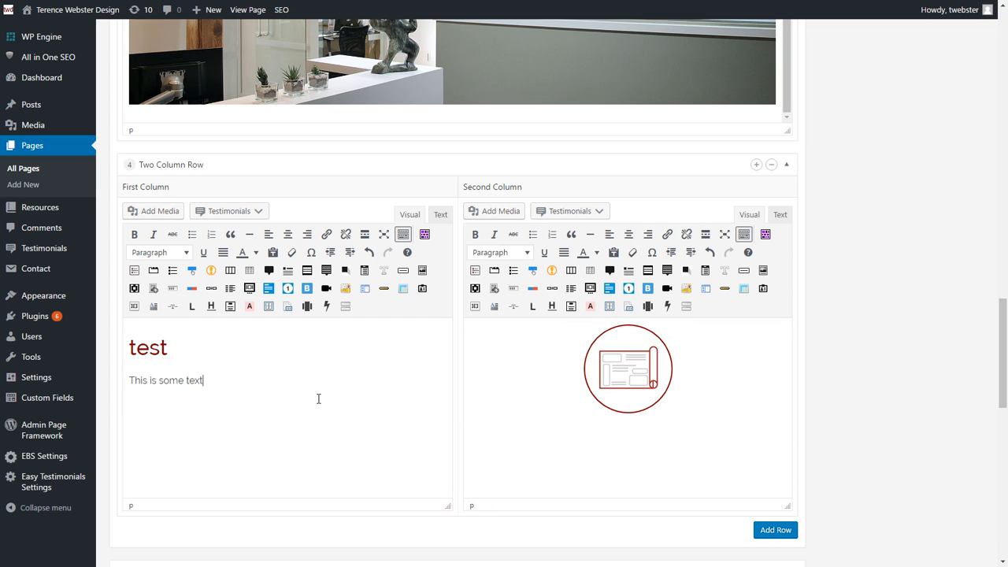
pyautogui.press('Return')
# Step: Add a bulleted list of Option 1, Option 2 and Option 3, then select the word 'text'
pyautogui.click(192, 235)
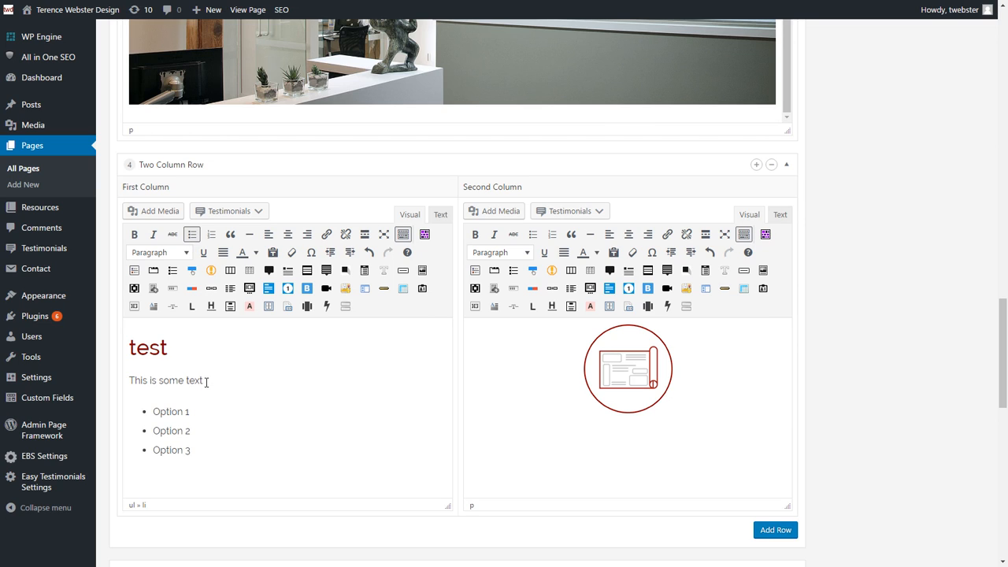
pyautogui.moveTo(199, 410); pyautogui.dragTo(158, 407)
pyautogui.moveTo(203, 382); pyautogui.dragTo(135, 350)
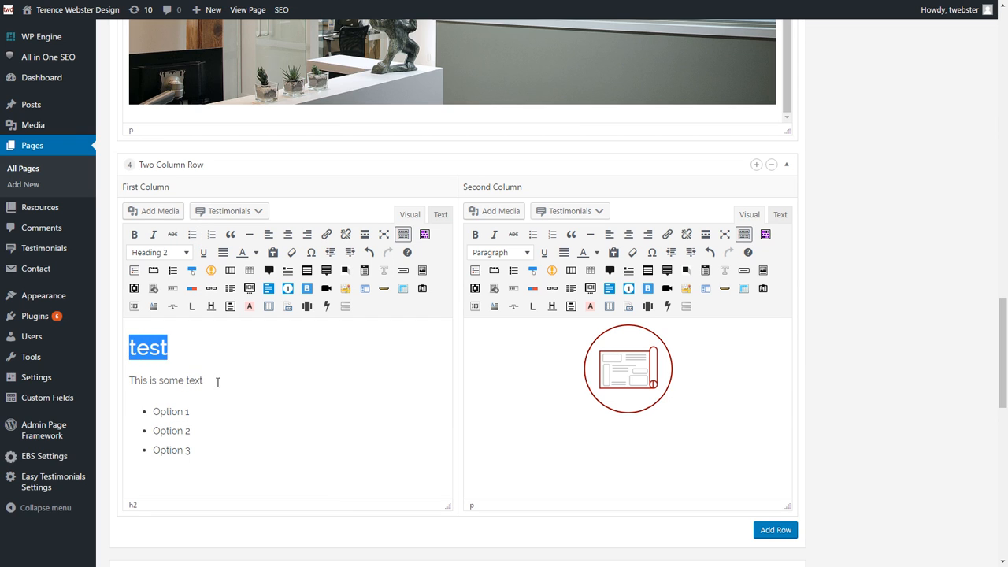
pyautogui.moveTo(204, 381); pyautogui.dragTo(187, 382)
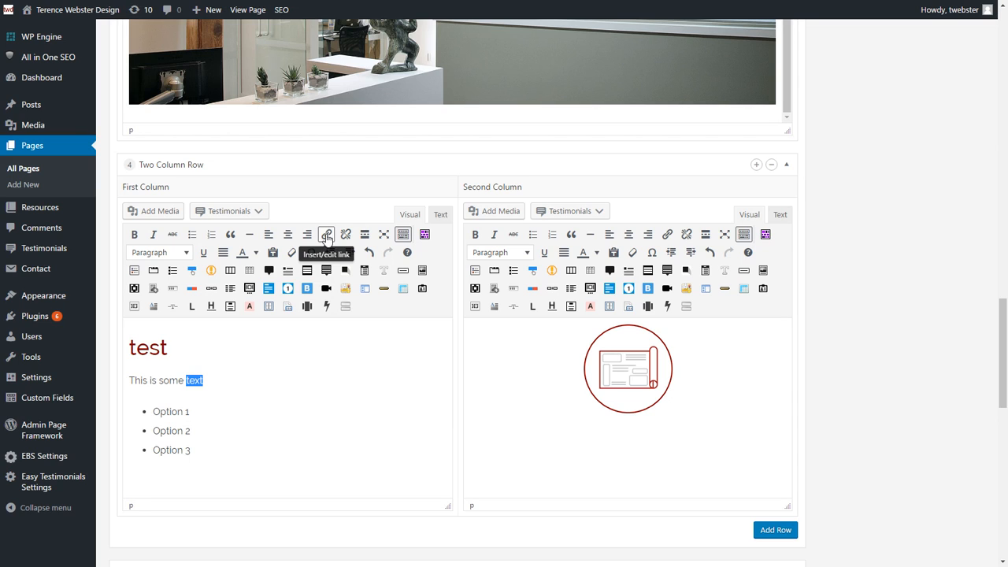
pyautogui.click(326, 235)
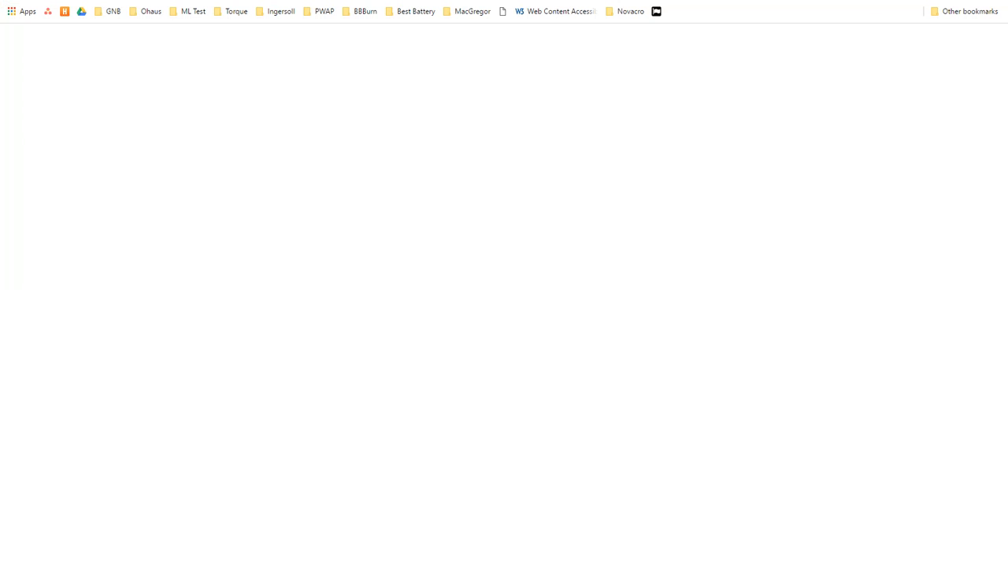
pyautogui.write('google')
pyautogui.press('Return')
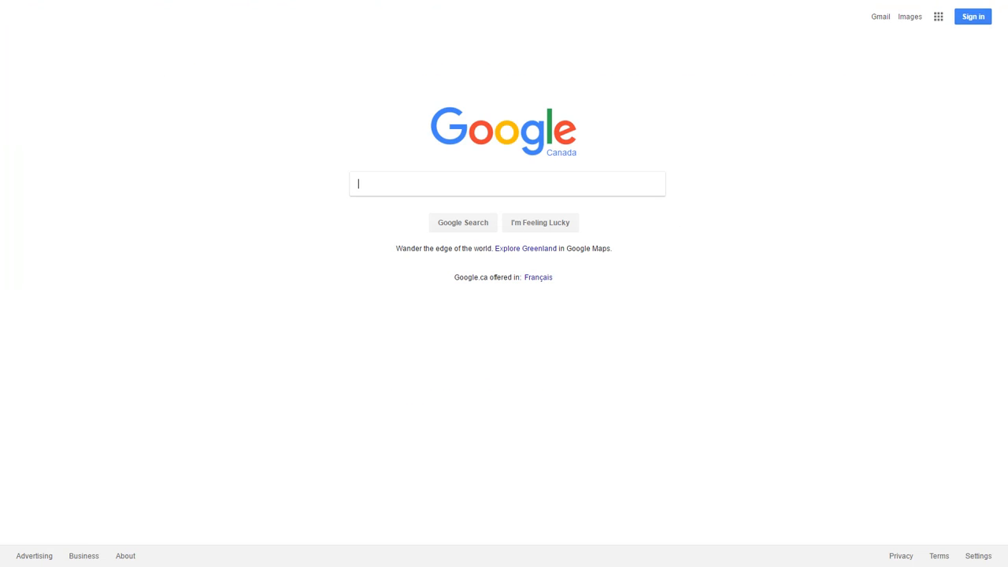
pyautogui.rightClick(161, 1)
pyautogui.click(189, 35)
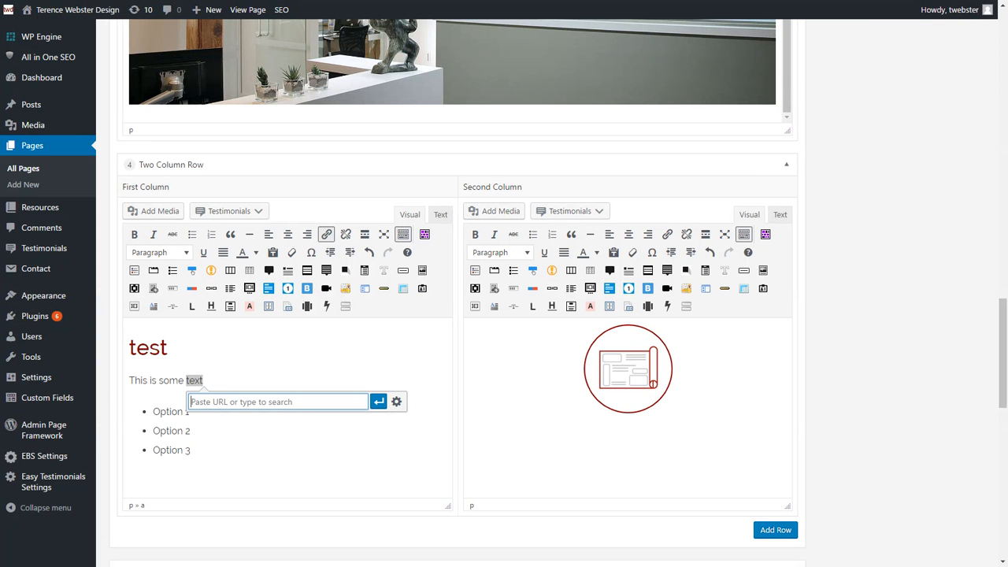
pyautogui.rightClick(248, 400)
pyautogui.click(278, 273)
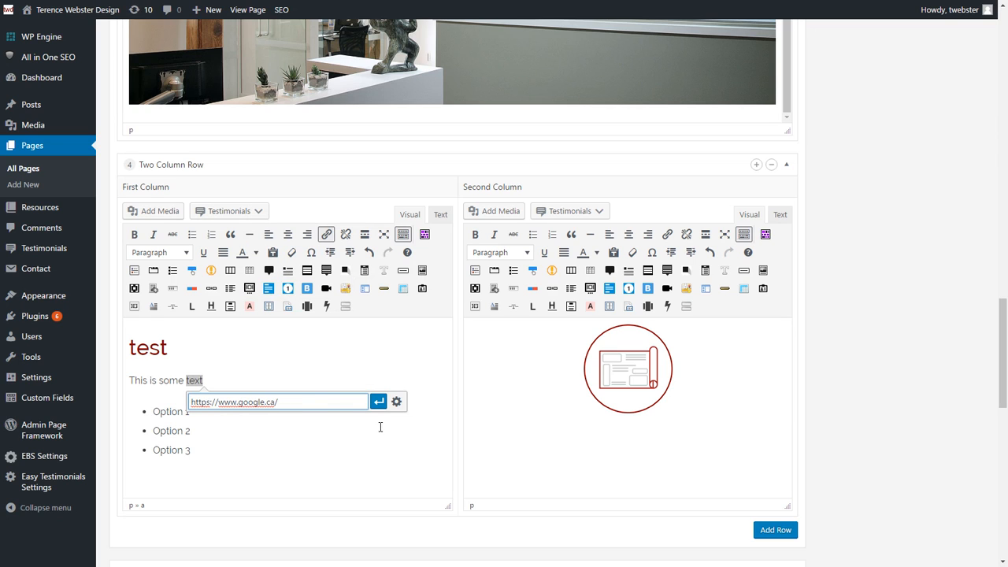
pyautogui.click(377, 402)
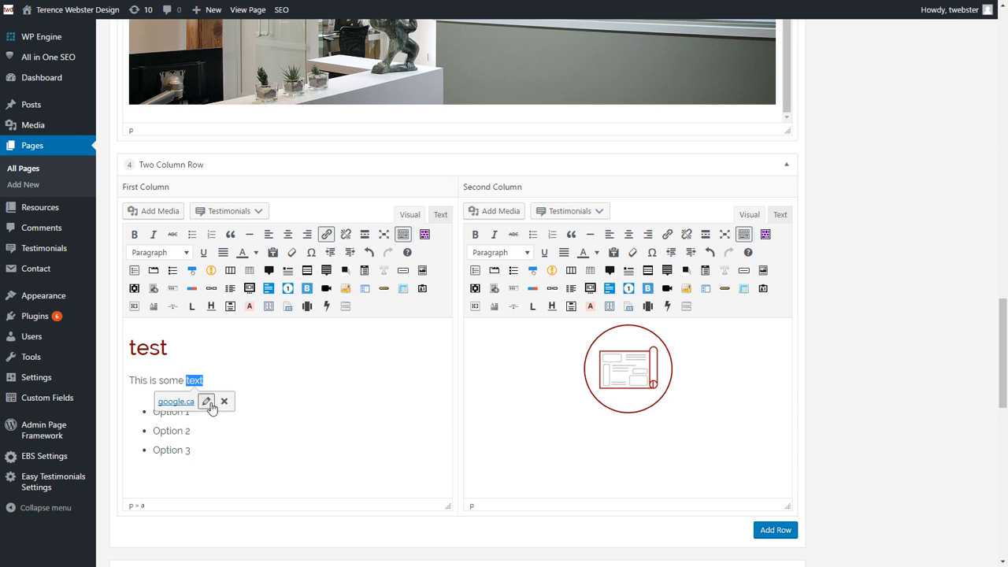
# Step: Set the Google link to open in a new tab, then select list item Option 2
pyautogui.click(207, 401)
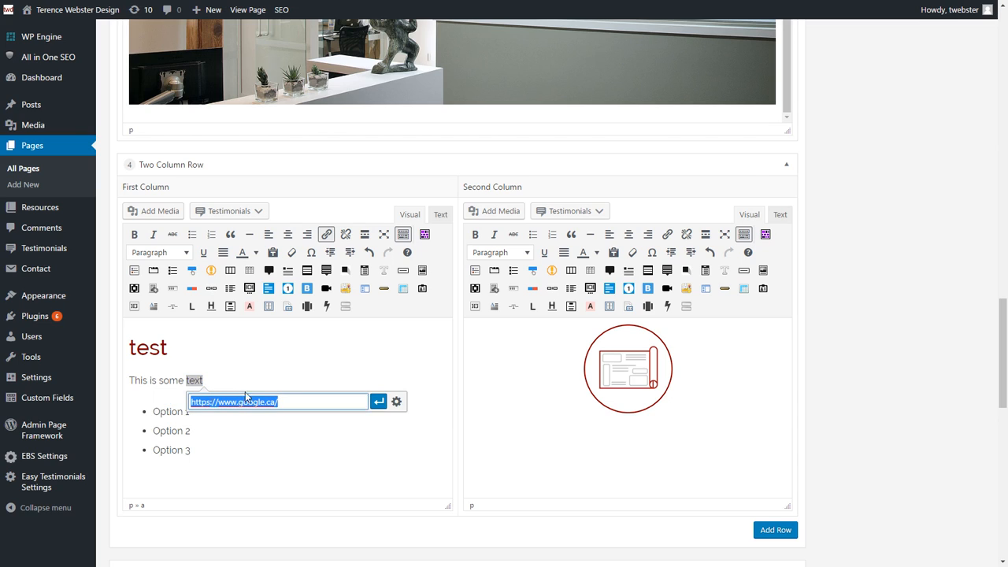
pyautogui.click(396, 403)
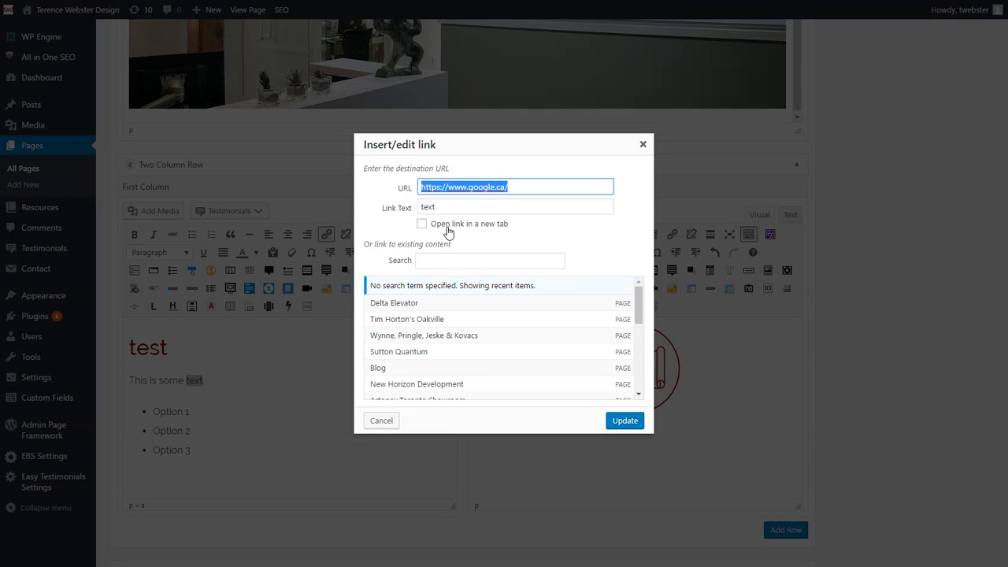
pyautogui.click(446, 228)
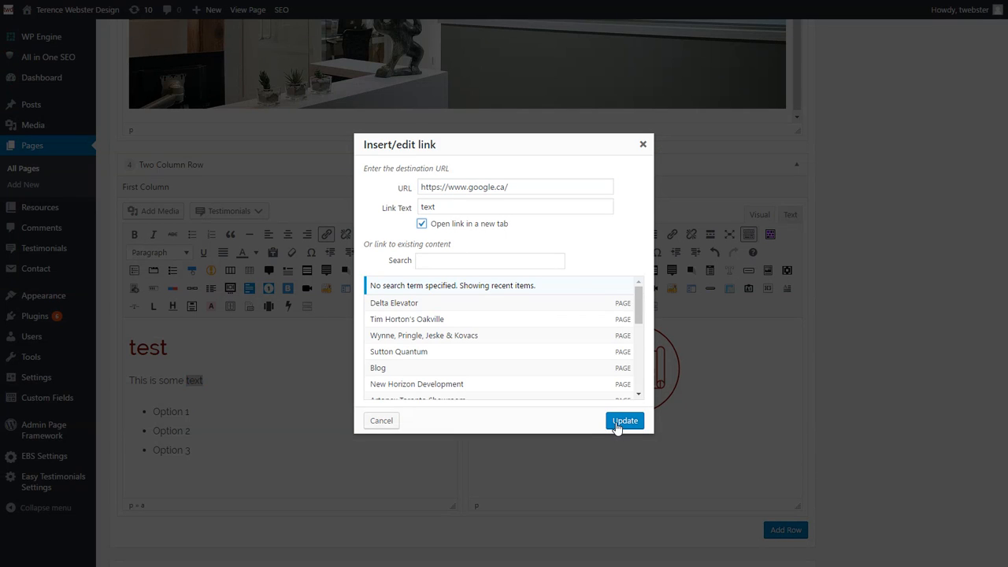
pyautogui.click(618, 421)
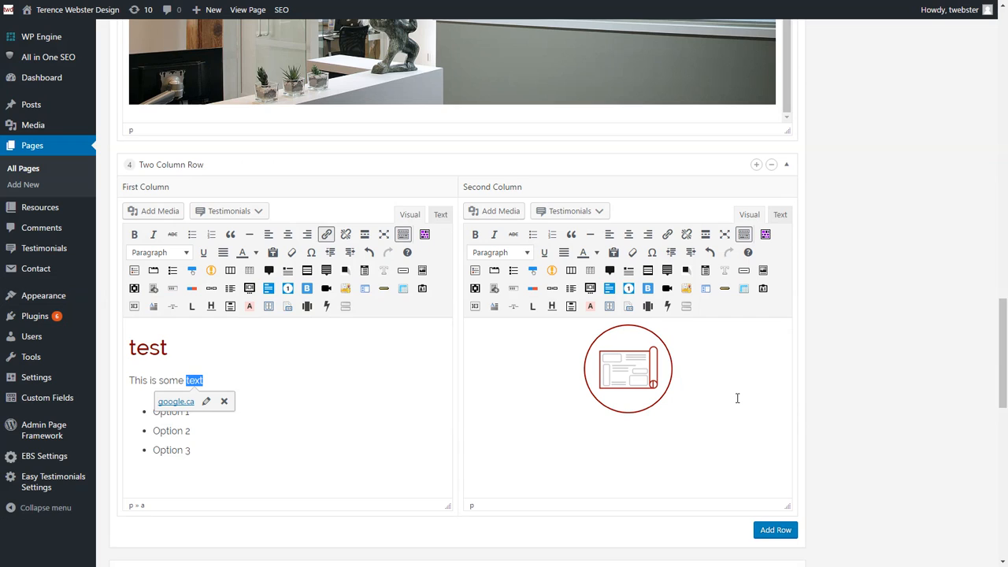
pyautogui.click(315, 379)
pyautogui.moveTo(194, 431); pyautogui.dragTo(158, 432)
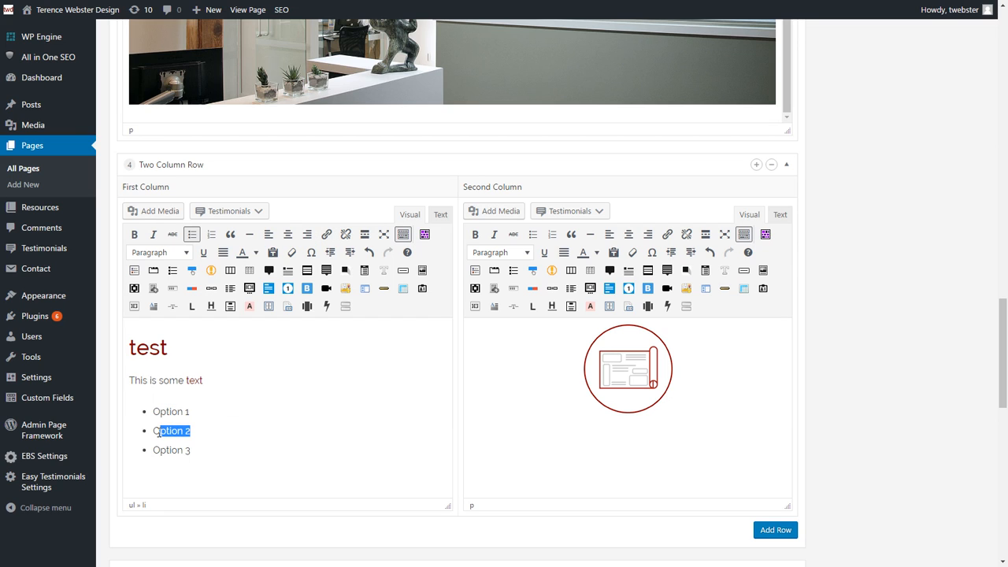
# Step: Link list item Option 2 to the site's FAQ page using the link suggestions
pyautogui.click(326, 235)
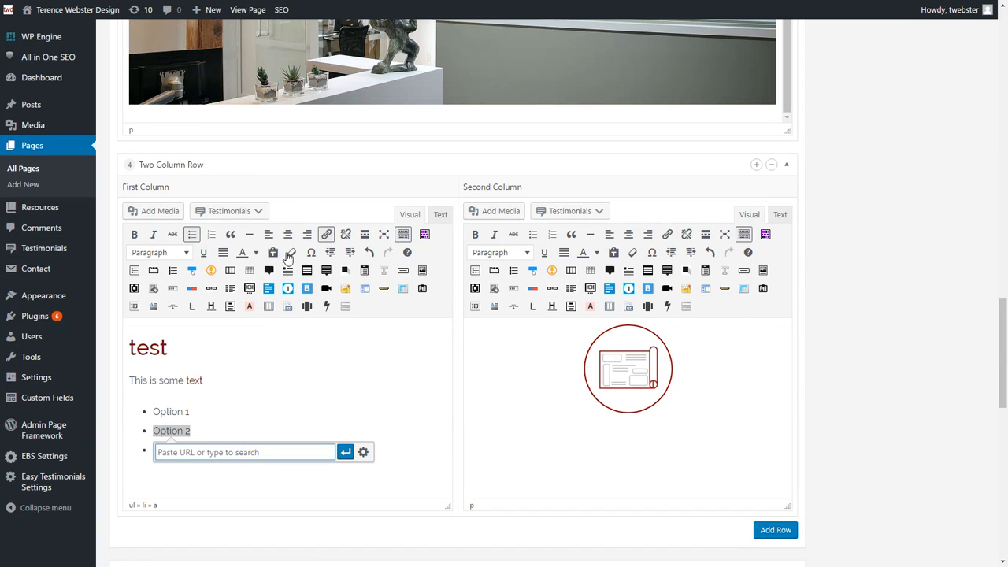
pyautogui.write('t')
pyautogui.write('aq')
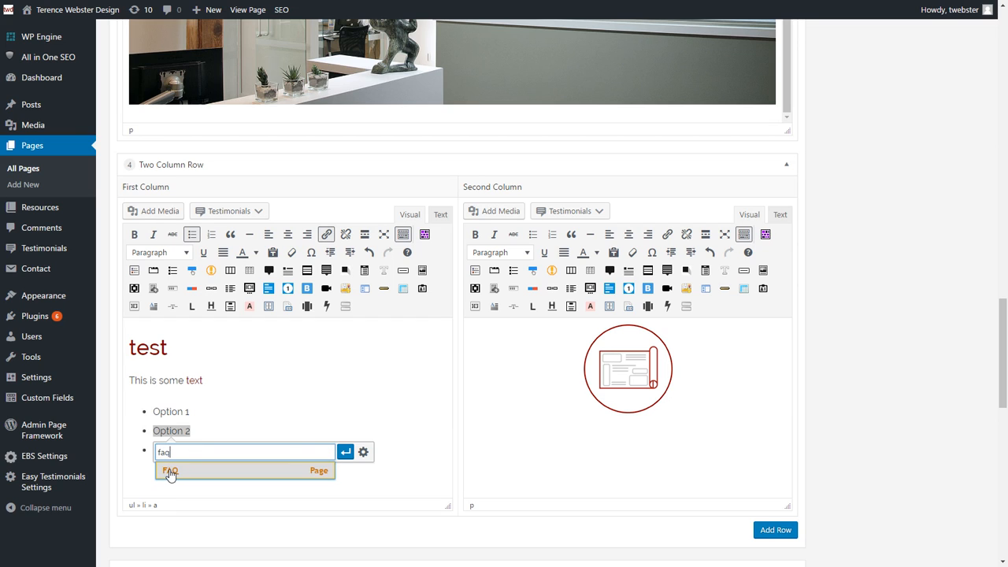
pyautogui.click(169, 473)
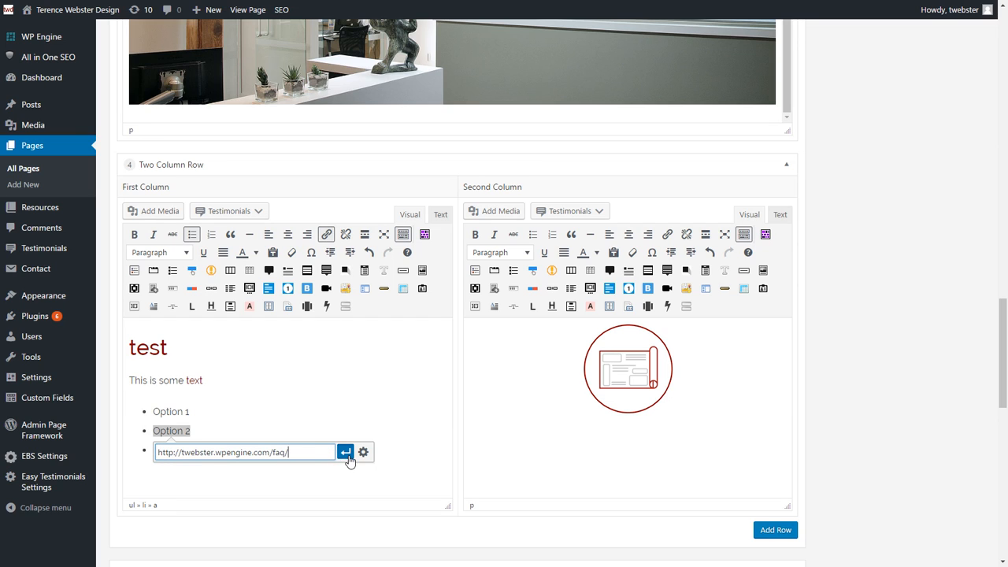
pyautogui.click(346, 453)
pyautogui.click(359, 447)
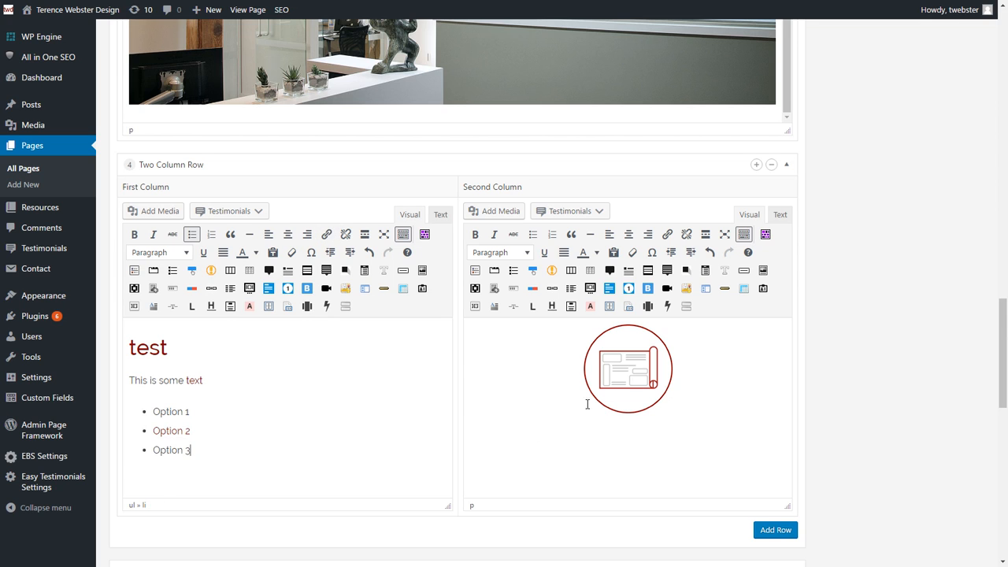
pyautogui.scroll(-2, 766, 374)
# Step: Add a Four Column Row after the Two Column Row
pyautogui.click(781, 352)
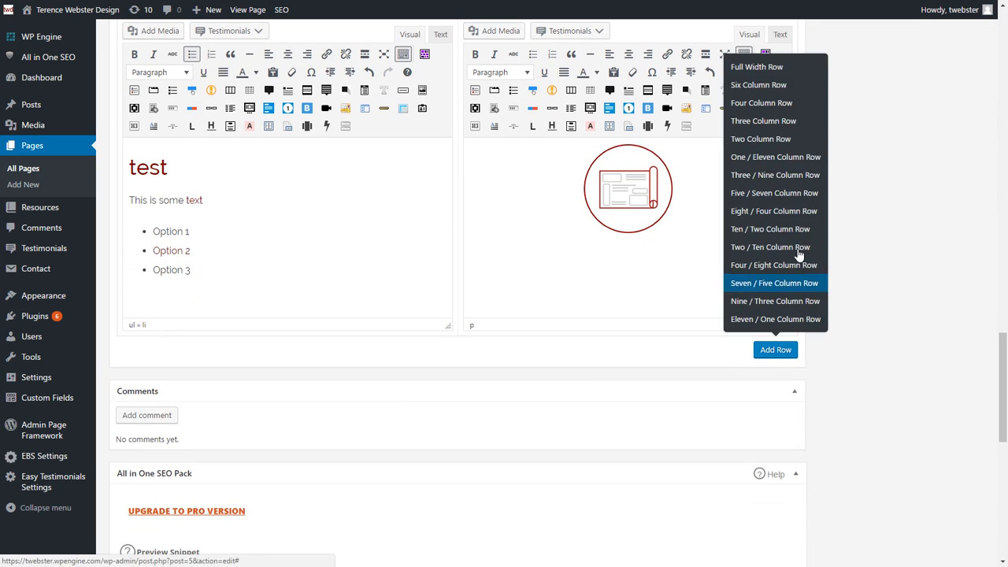
pyautogui.click(760, 103)
pyautogui.scroll(-2, 459, 278)
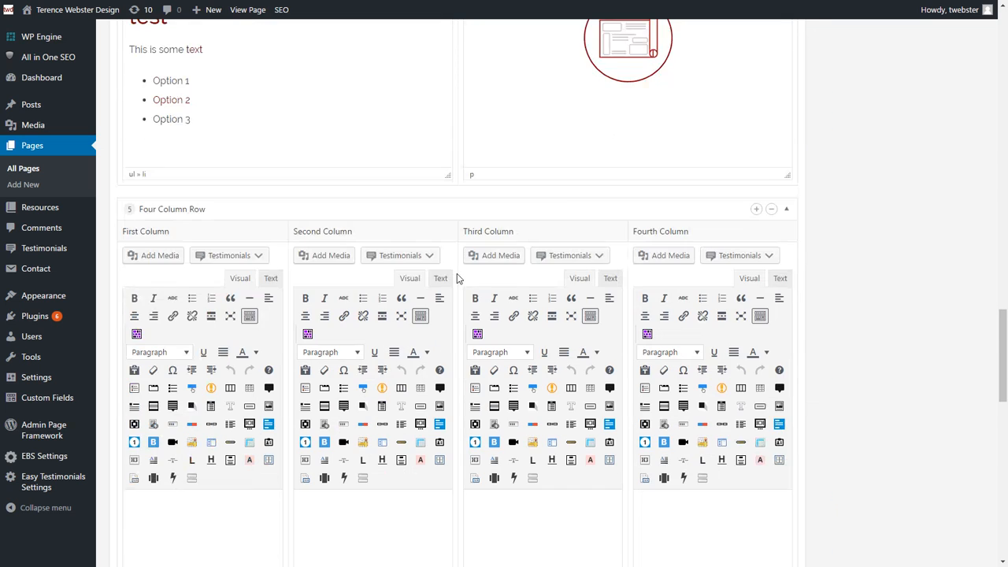
pyautogui.scroll(-2, 459, 278)
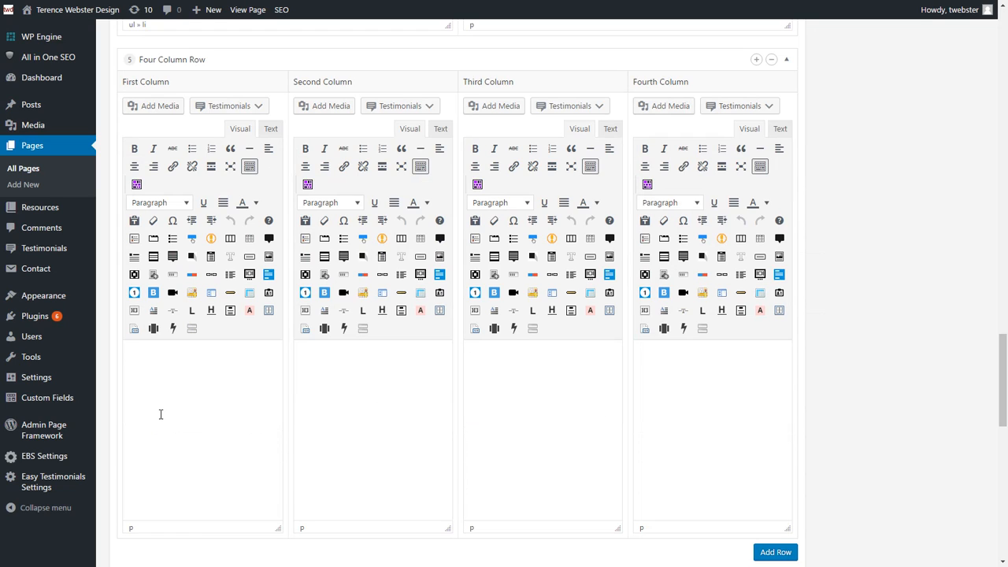
# Step: Label the columns First Column, Second Column, Third Column and Fourth Column
pyautogui.write('First Column')
pyautogui.press('Tab')
pyautogui.click(404, 354)
pyautogui.write('Second')
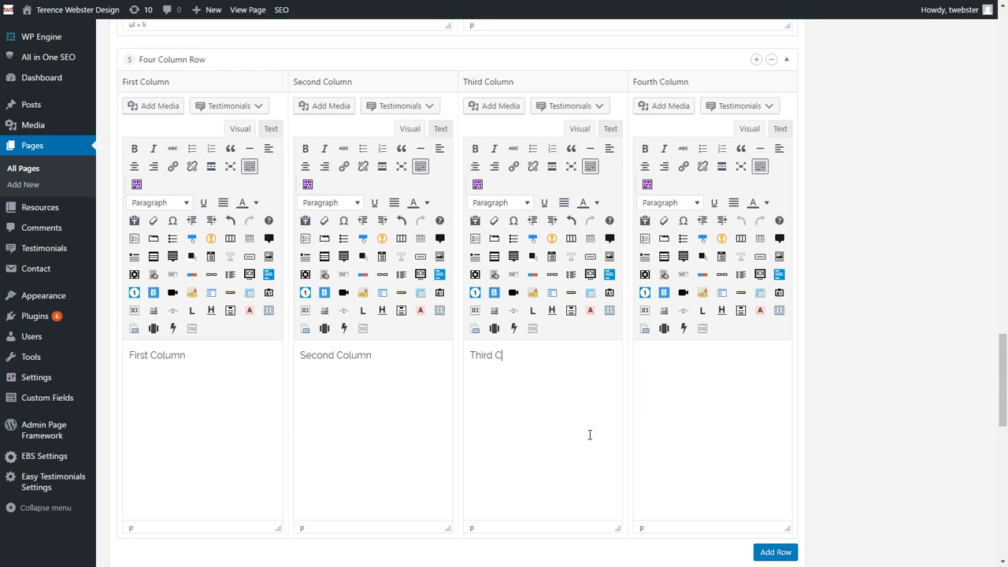
pyautogui.write('olum')
pyautogui.write('Four')
pyautogui.write('t Colu')
pyautogui.press('BackSpace')
pyautogui.press('BackSpace')
pyautogui.press('BackSpace')
pyautogui.press('BackSpace')
pyautogui.press('BackSpace')
pyautogui.write('h')
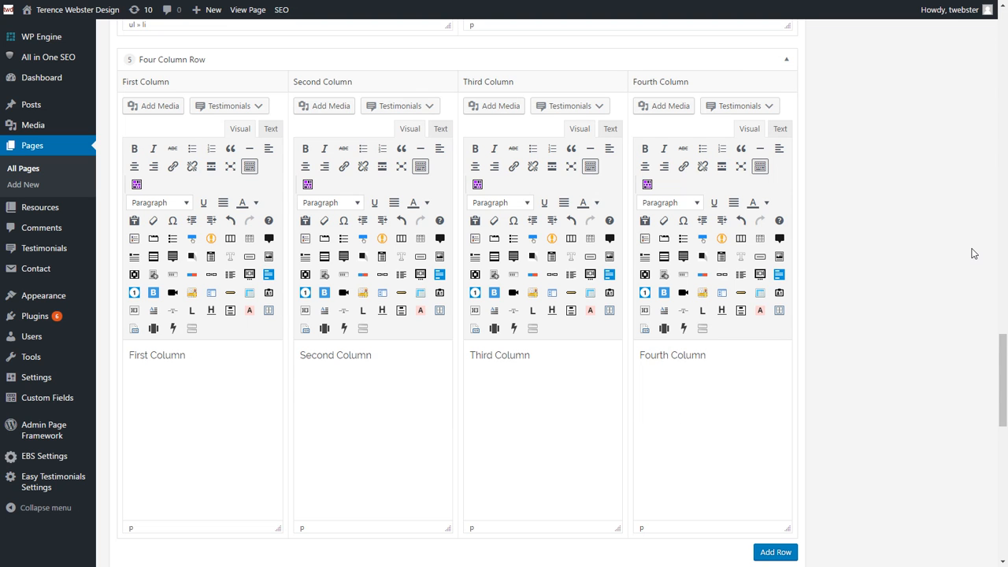
pyautogui.scroll(8, 972, 252)
# Step: Save the Services page changes and reload the live page
pyautogui.scroll(15, 937, 218)
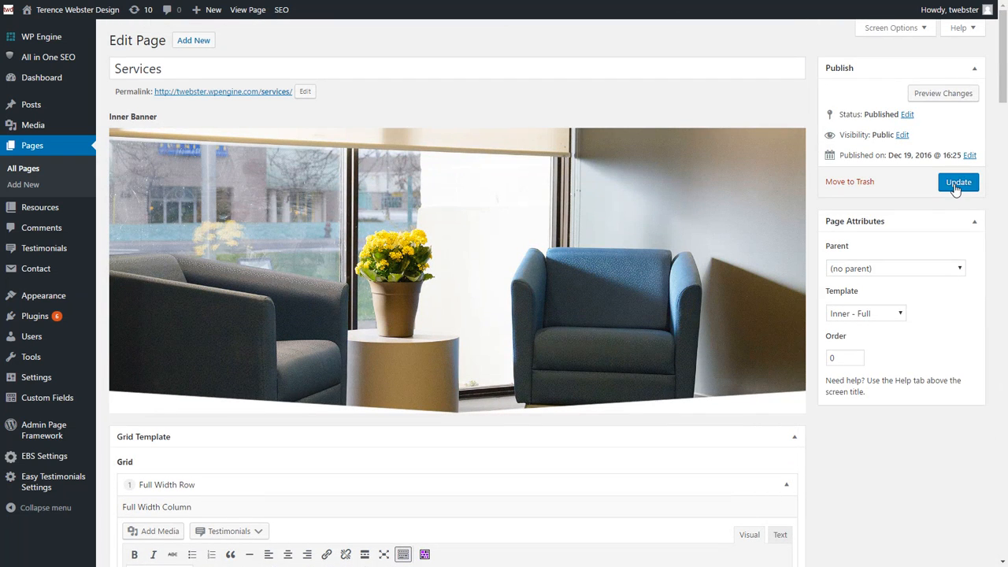
pyautogui.click(955, 189)
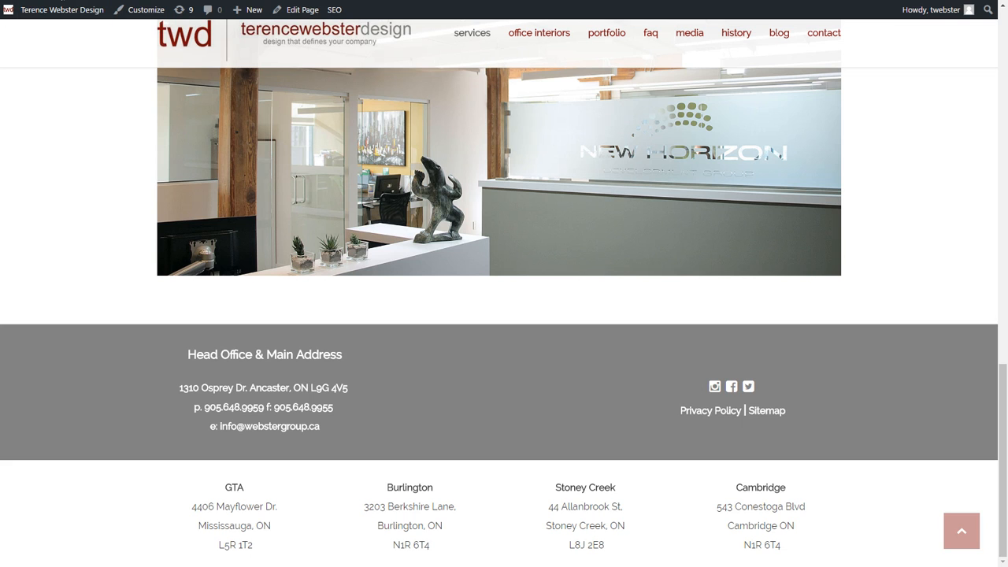
pyautogui.press('F5')
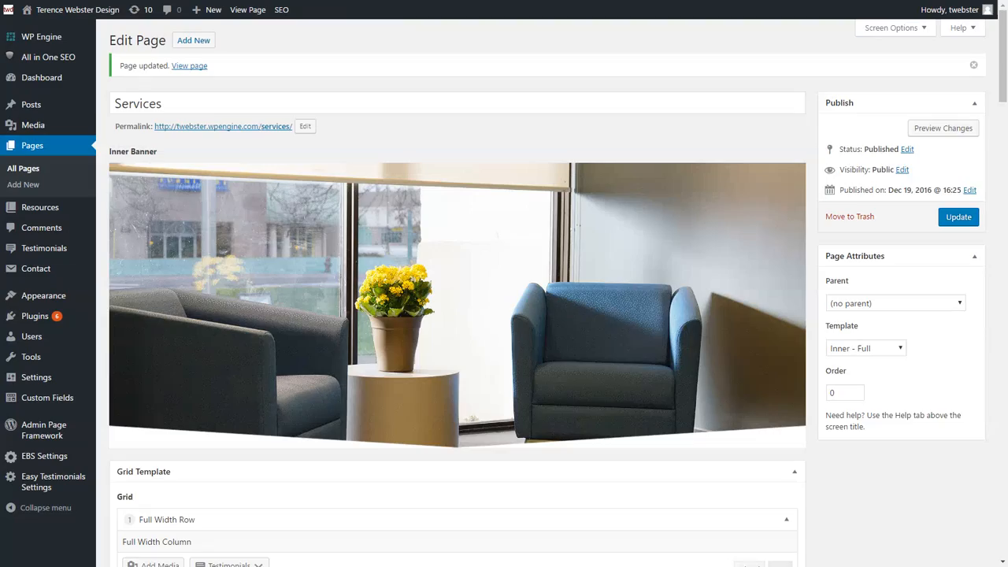
# Step: Scroll to the new rows, select the 'This is some text' paragraph, then exit full screen
pyautogui.scroll(-15, 156, 249)
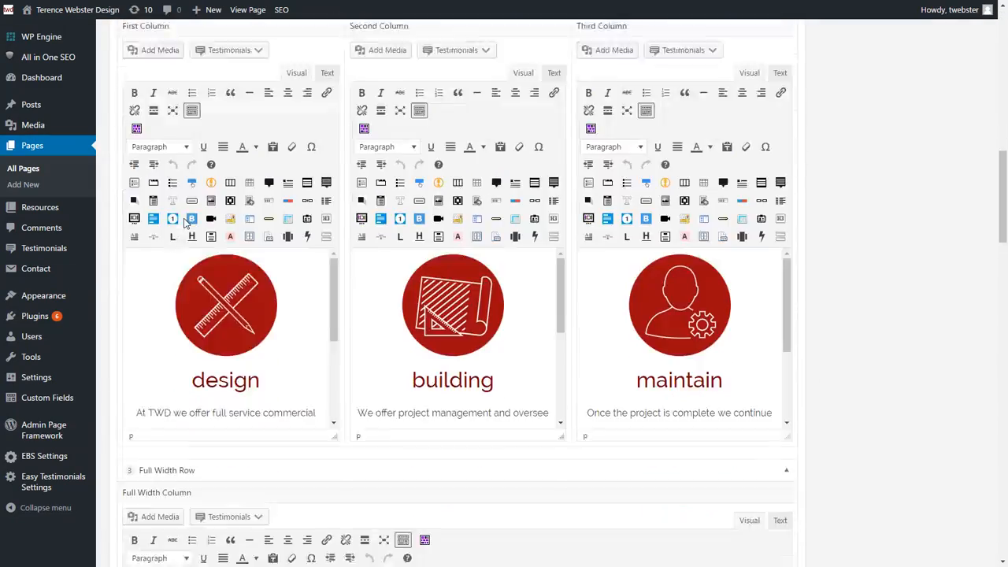
pyautogui.scroll(-1, 187, 214)
pyautogui.scroll(-10, 893, 213)
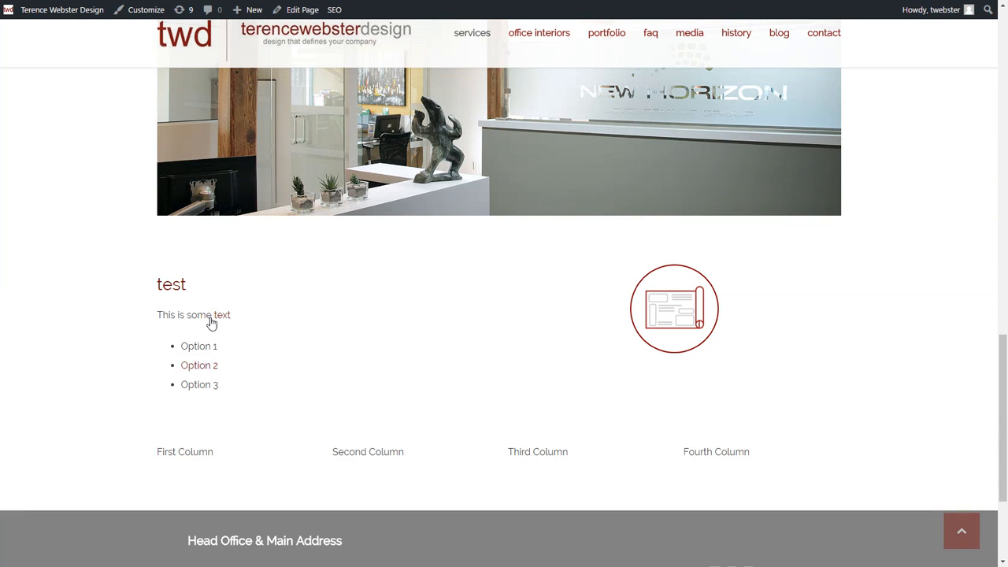
pyautogui.tripleClick(379, 319)
pyautogui.scroll(-2, 543, 339)
pyautogui.click(409, 315)
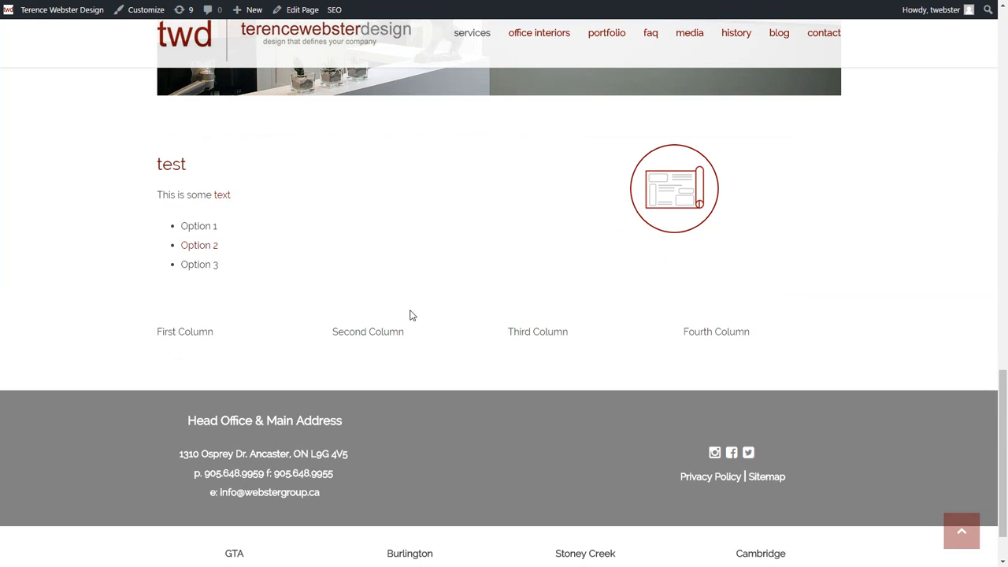
pyautogui.press('F11')
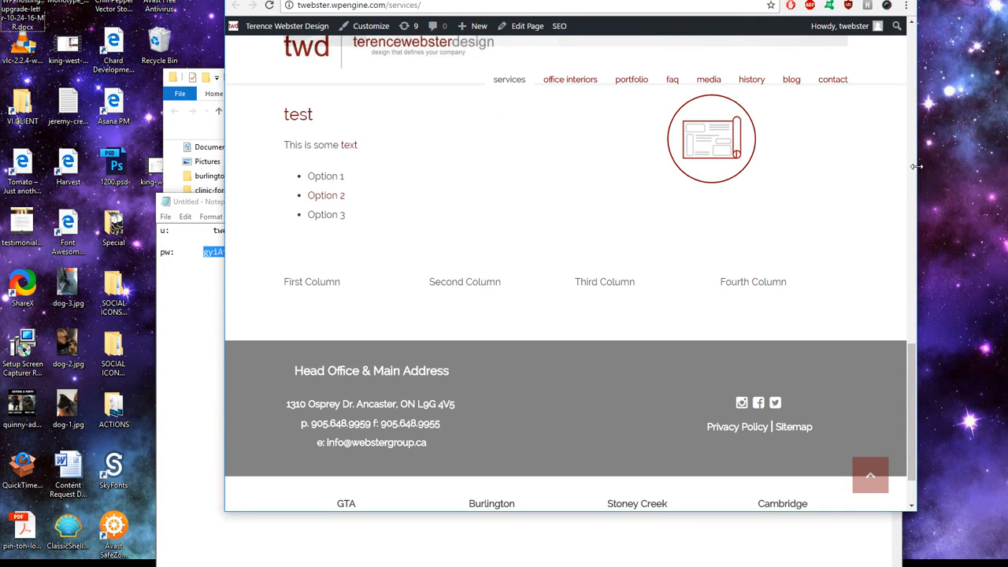
# Step: Narrow the browser window to check the mobile layout, then return to full screen
pyautogui.moveTo(916, 166); pyautogui.dragTo(603, 205)
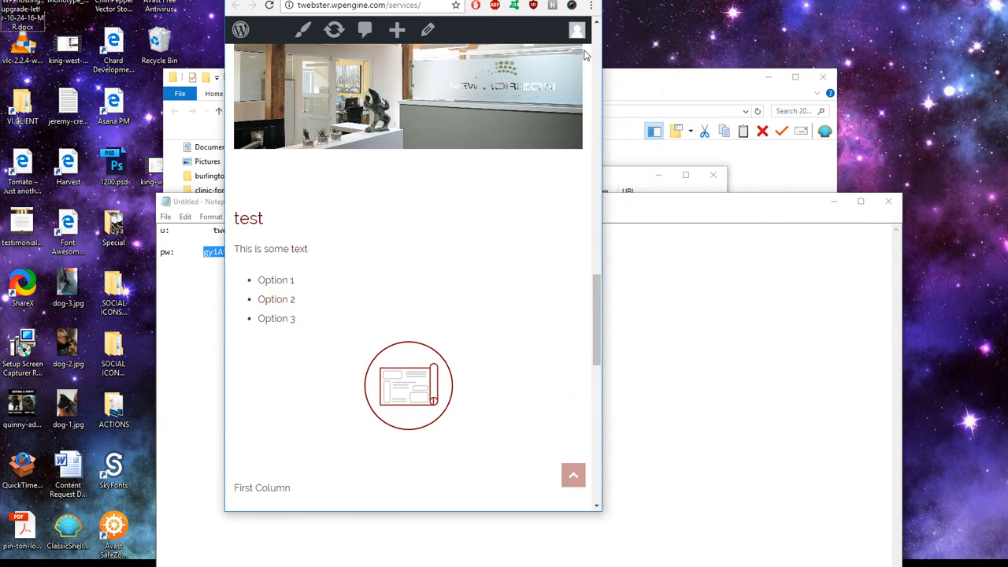
pyautogui.press('F11')
pyautogui.scroll(2, 338, 142)
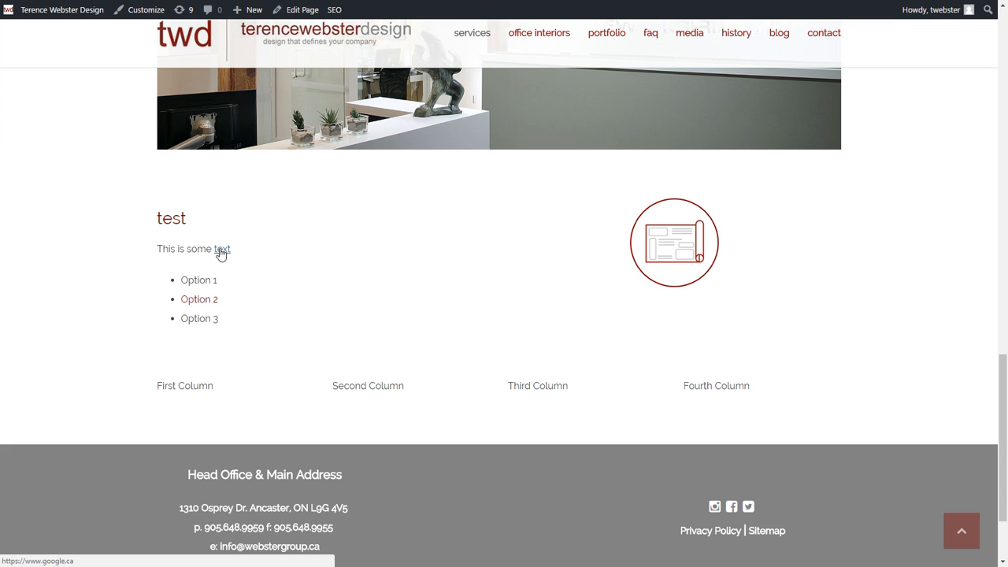
# Step: Test the 'text' link to Google, go back, then follow Option 2 to the FAQ page
pyautogui.click(221, 250)
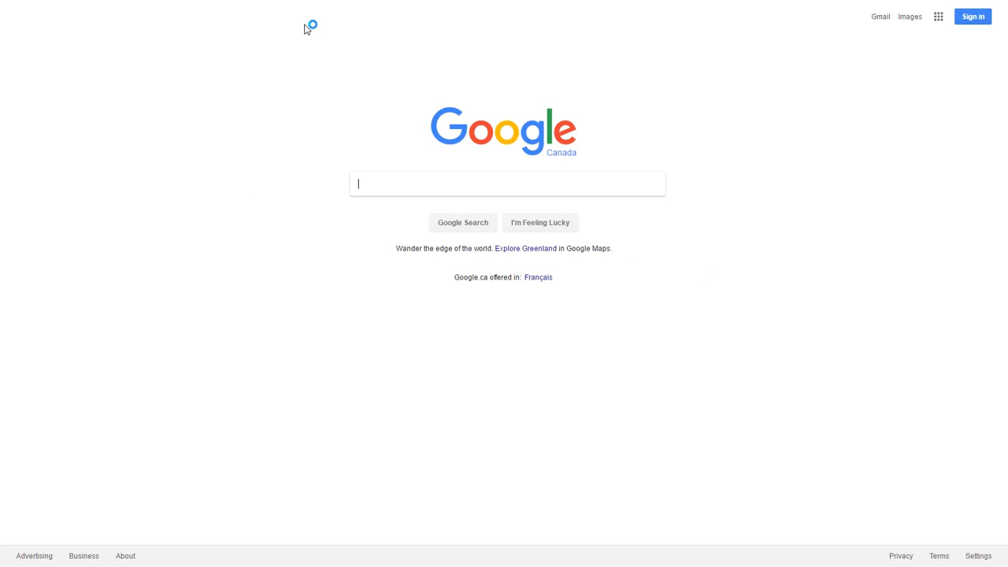
pyautogui.hotkey('alt', 'Left')
pyautogui.scroll(-1, 249, 174)
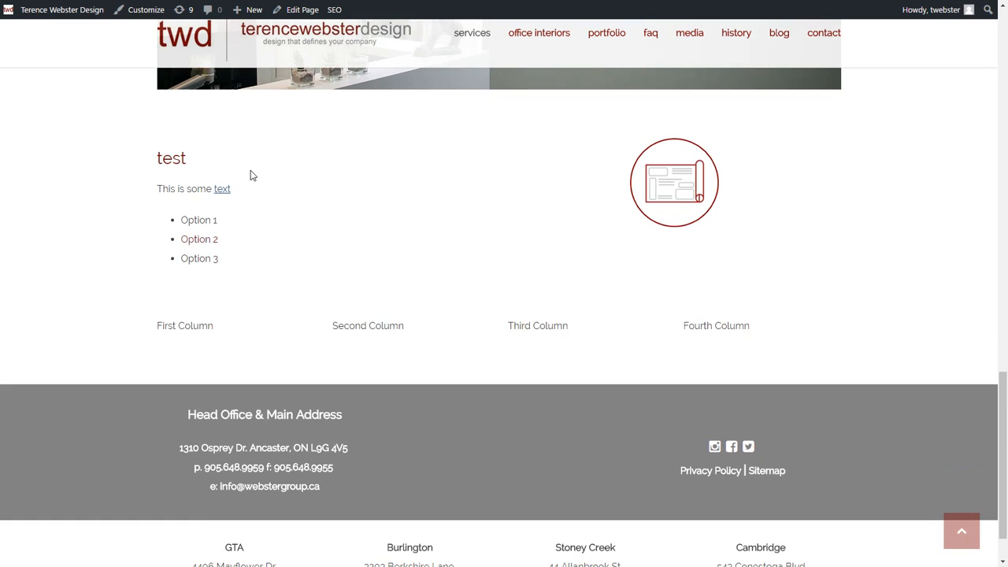
pyautogui.scroll(1, 250, 175)
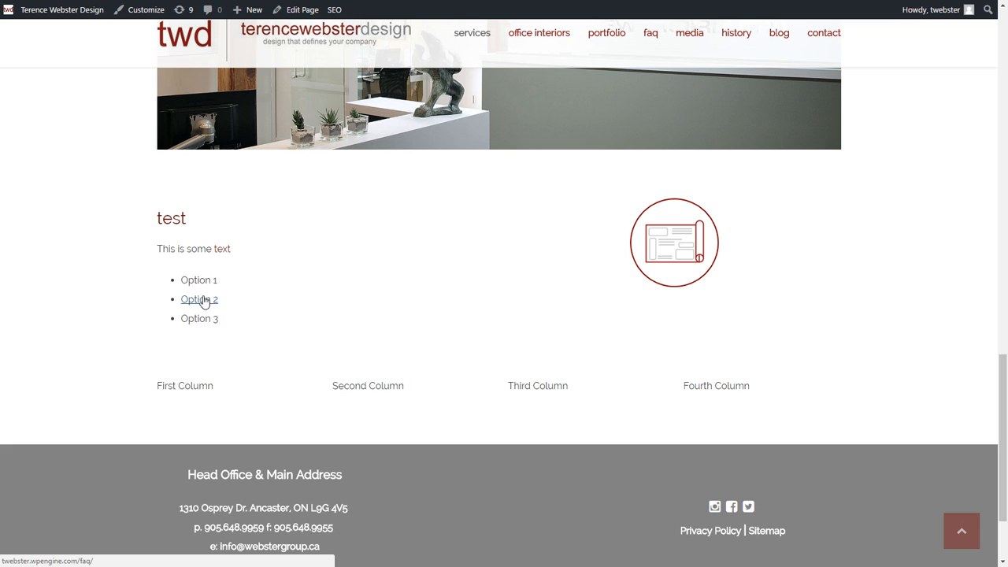
pyautogui.click(202, 299)
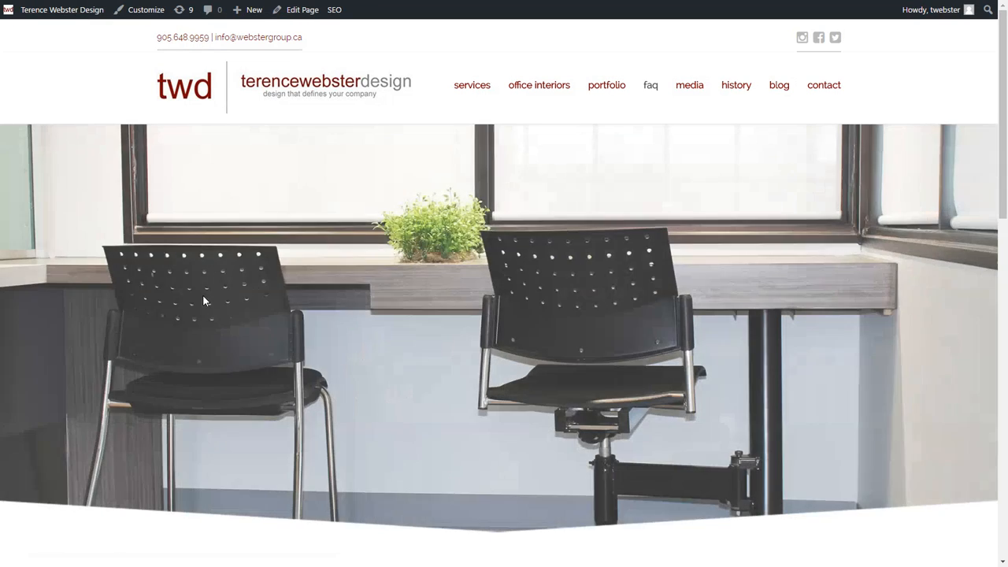
pyautogui.scroll(-6, 204, 299)
pyautogui.scroll(3, 220, 270)
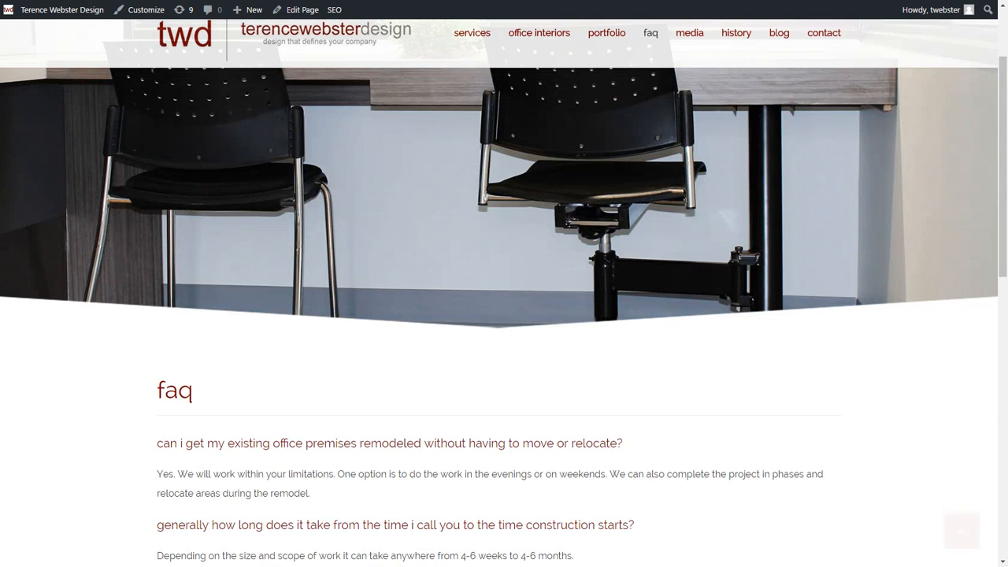
# Step: Return to the Services page editor and place the caret in the second column's content
pyautogui.click(63, 0)
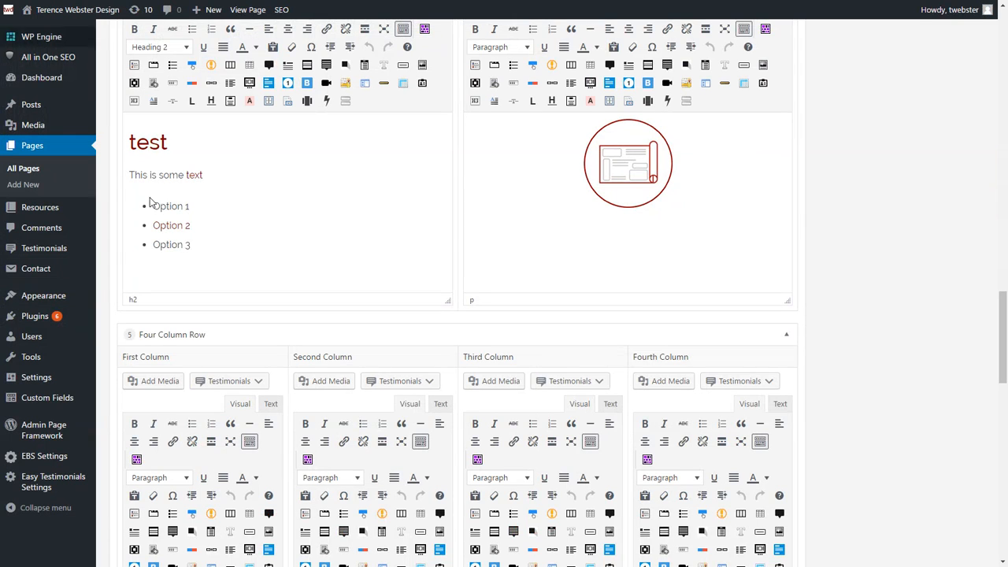
pyautogui.scroll(3, 216, 245)
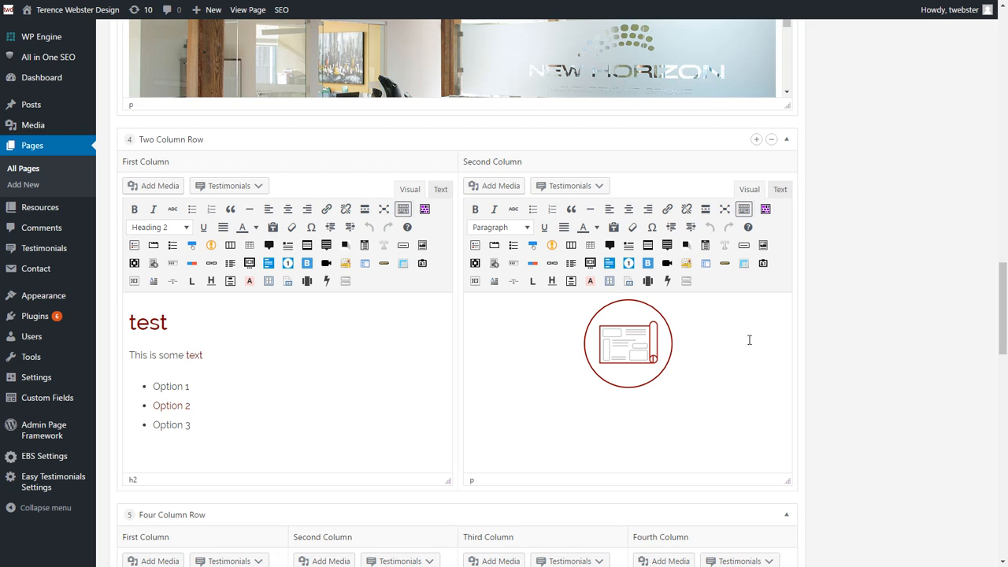
pyautogui.scroll(12, 748, 339)
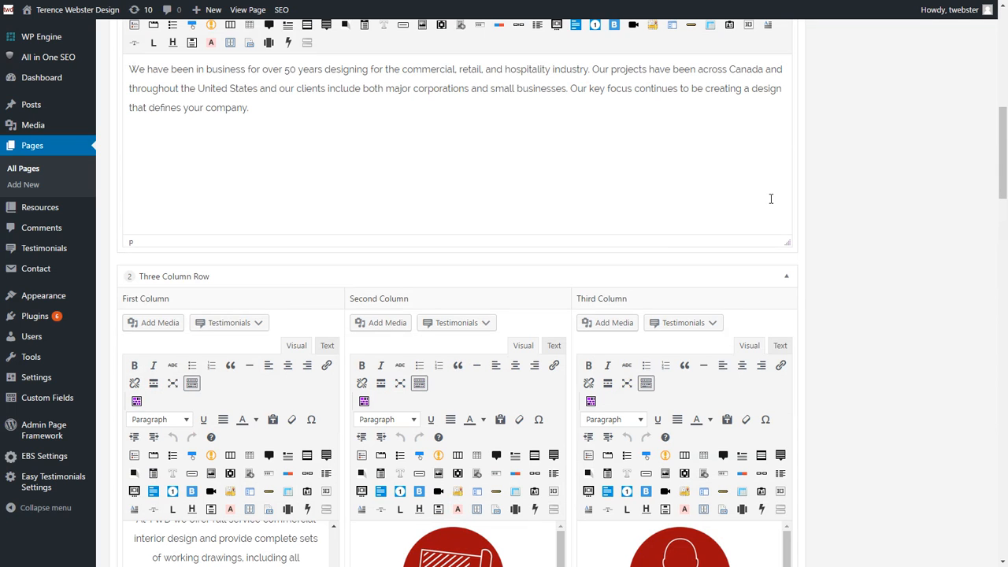
pyautogui.scroll(-8, 771, 199)
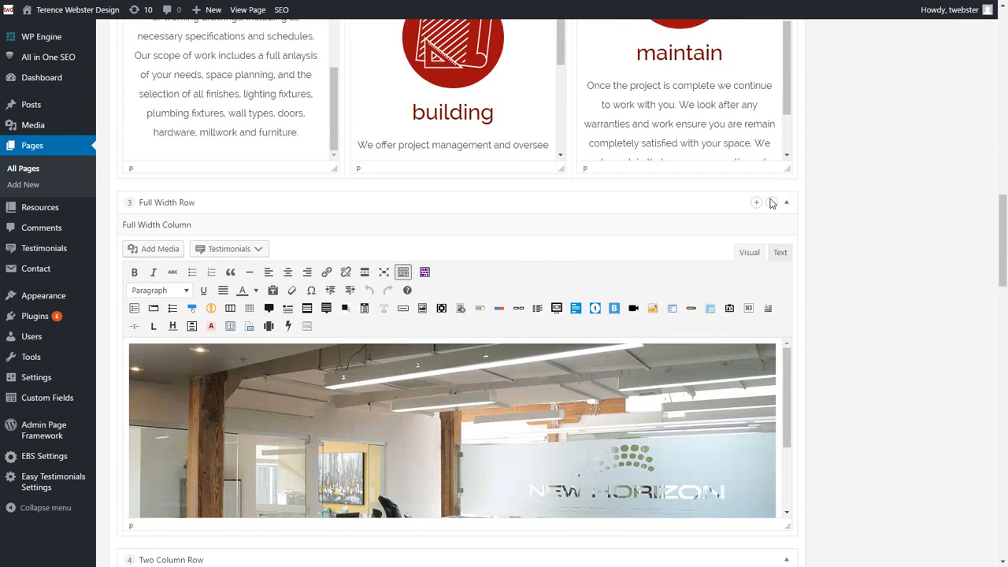
pyautogui.scroll(-3, 772, 204)
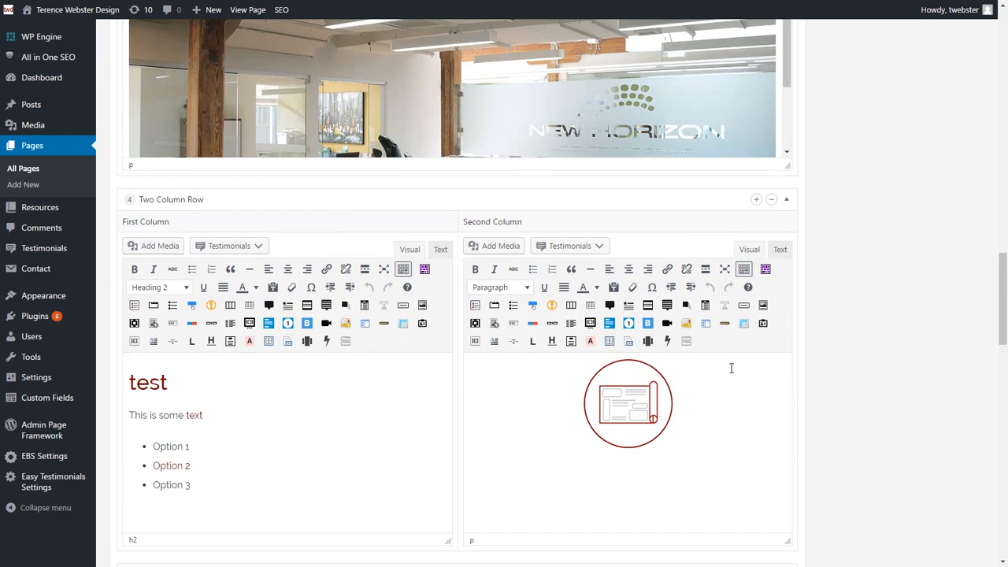
pyautogui.click(731, 368)
# Step: Try dragging the Two Column Row above the Full Width Row
pyautogui.scroll(5, 185, 238)
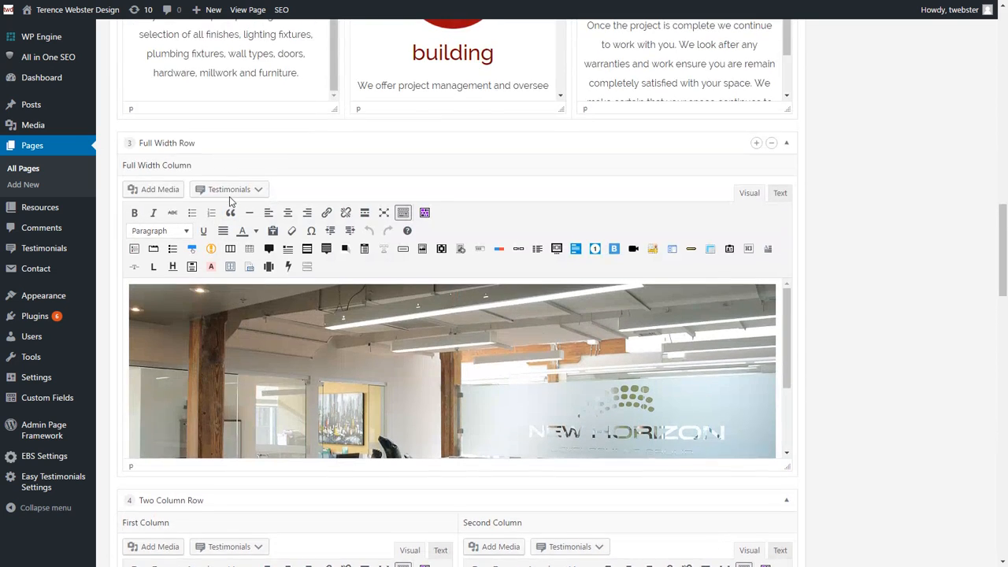
pyautogui.scroll(-3, 189, 236)
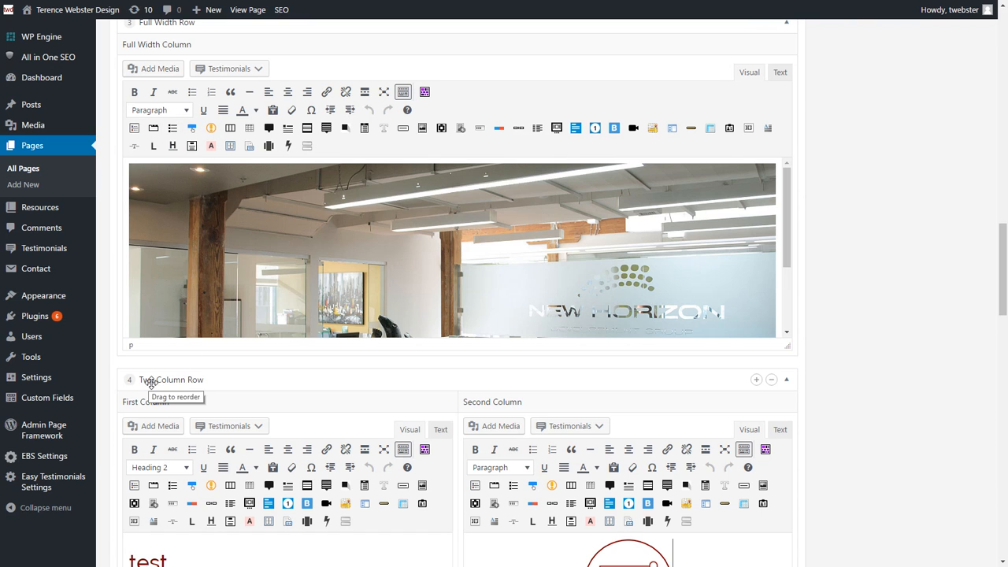
pyautogui.moveTo(151, 383); pyautogui.dragTo(154, 342)
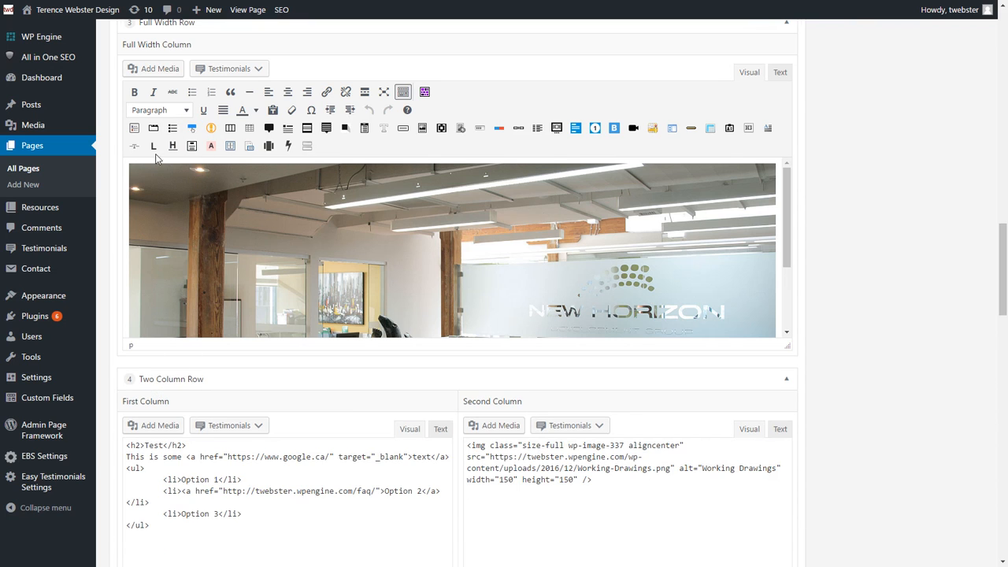
pyautogui.moveTo(155, 159); pyautogui.dragTo(165, 432)
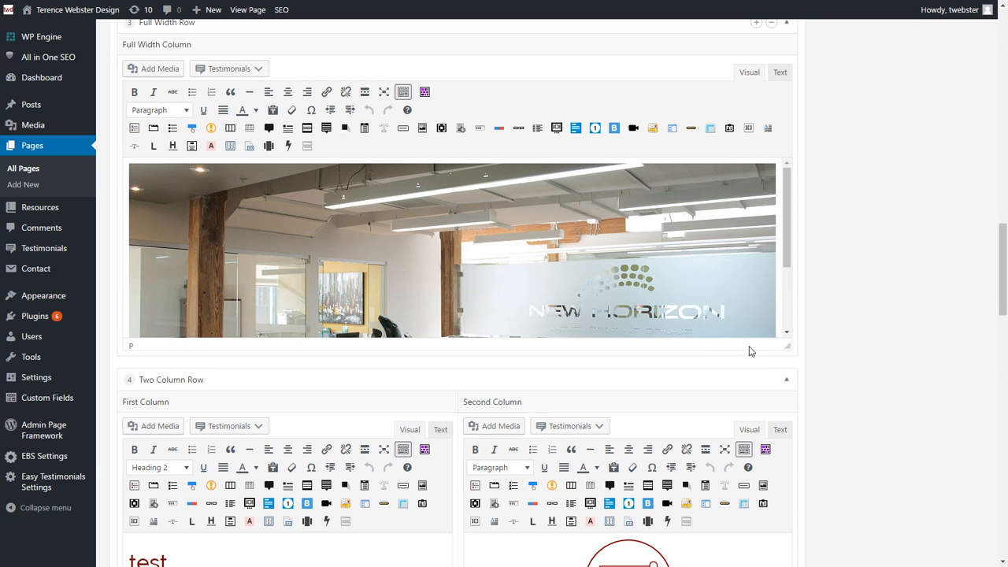
pyautogui.scroll(-2, 803, 323)
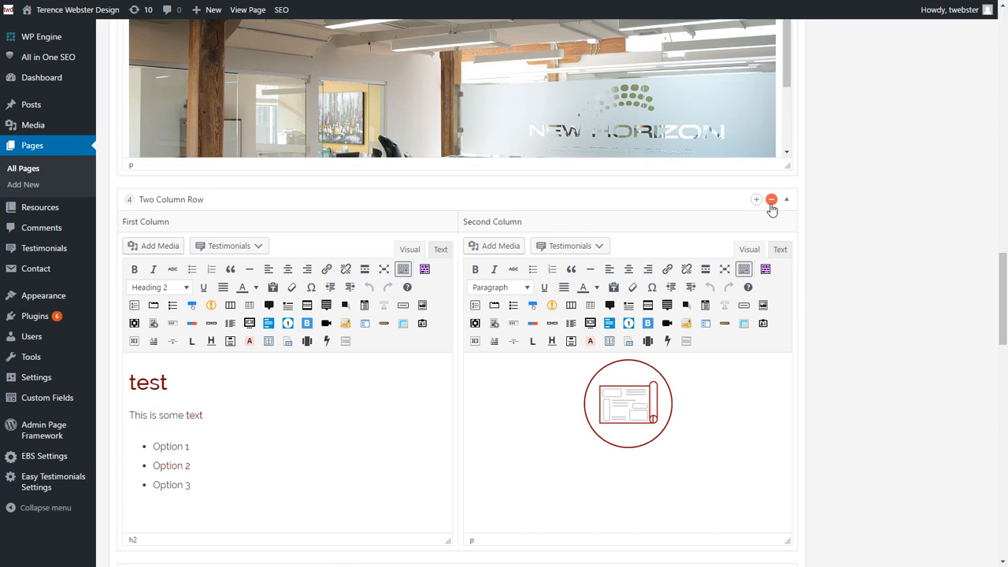
# Step: Delete the Two Column Row and Four Column Row from the Services page grid
pyautogui.click(771, 200)
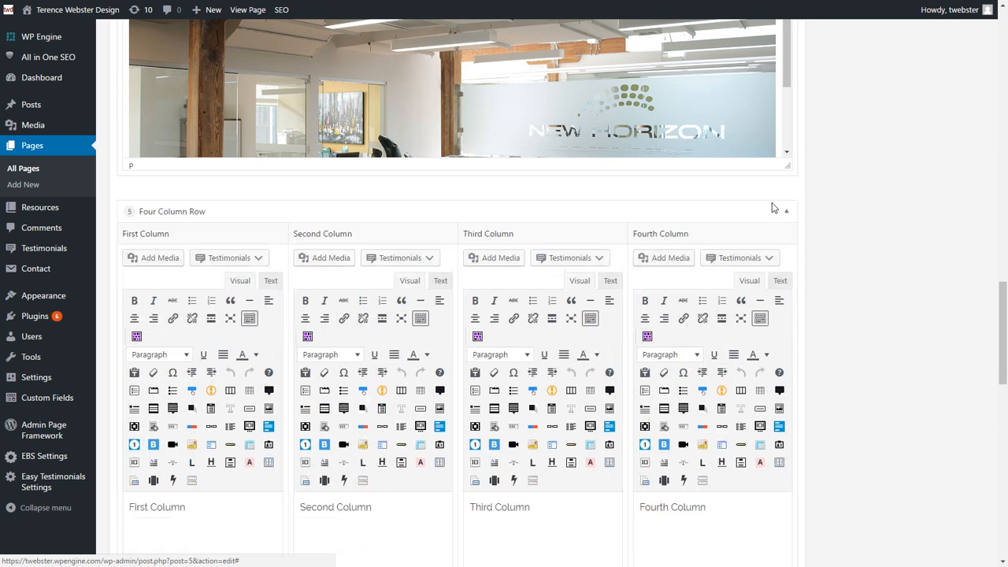
pyautogui.click(772, 200)
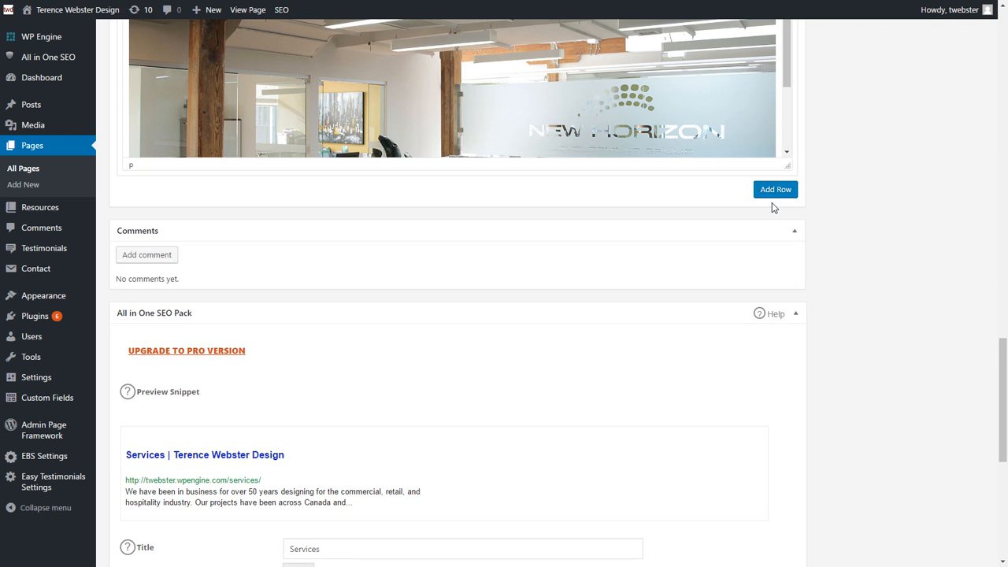
pyautogui.scroll(4, 885, 240)
pyautogui.scroll(10, 889, 231)
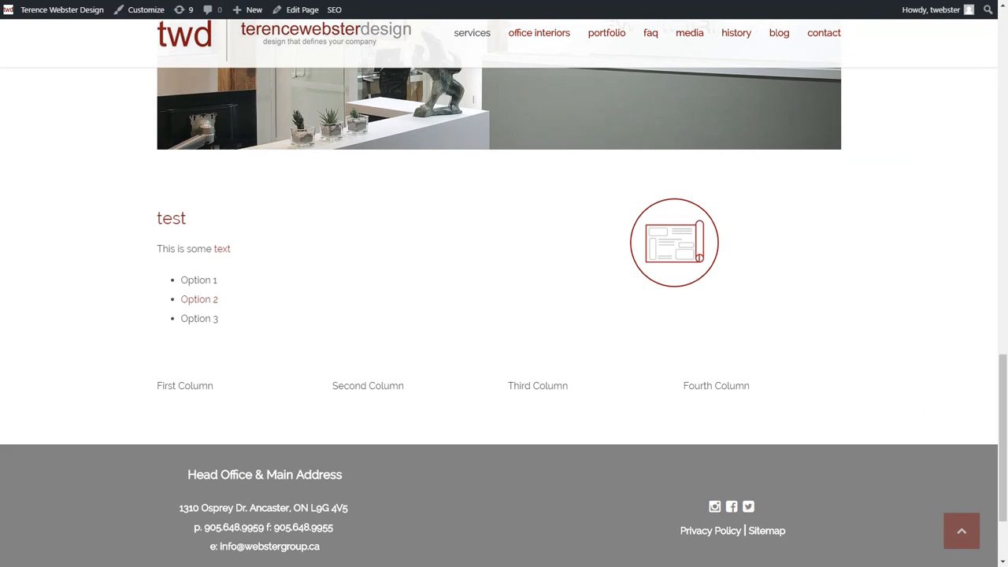
# Step: Reload the live Services page and scroll through it to confirm the test rows are gone
pyautogui.press('F5')
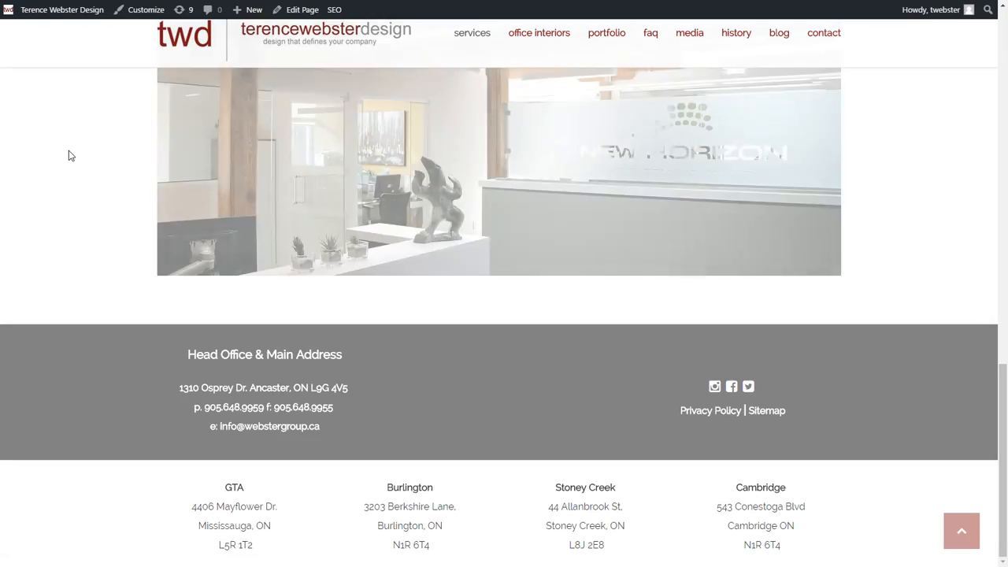
pyautogui.scroll(7, 150, 229)
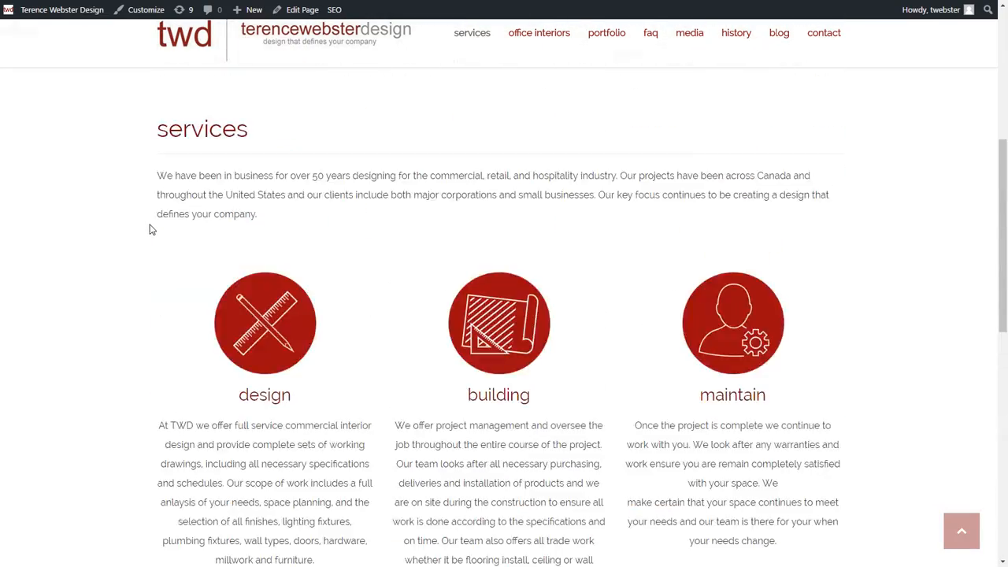
pyautogui.scroll(4, 150, 225)
pyautogui.scroll(-5, 150, 225)
pyautogui.scroll(7, 150, 224)
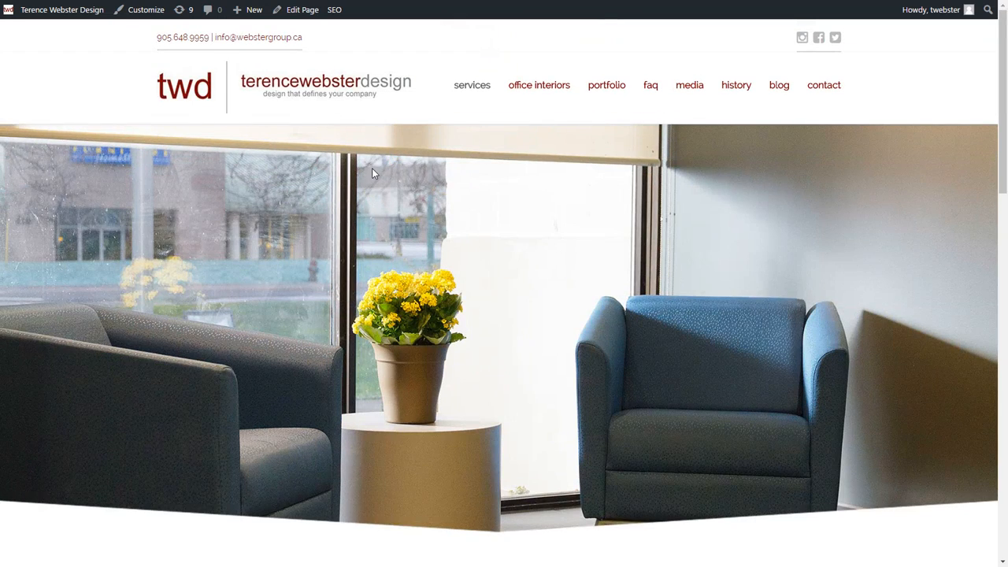
pyautogui.scroll(-3, 371, 168)
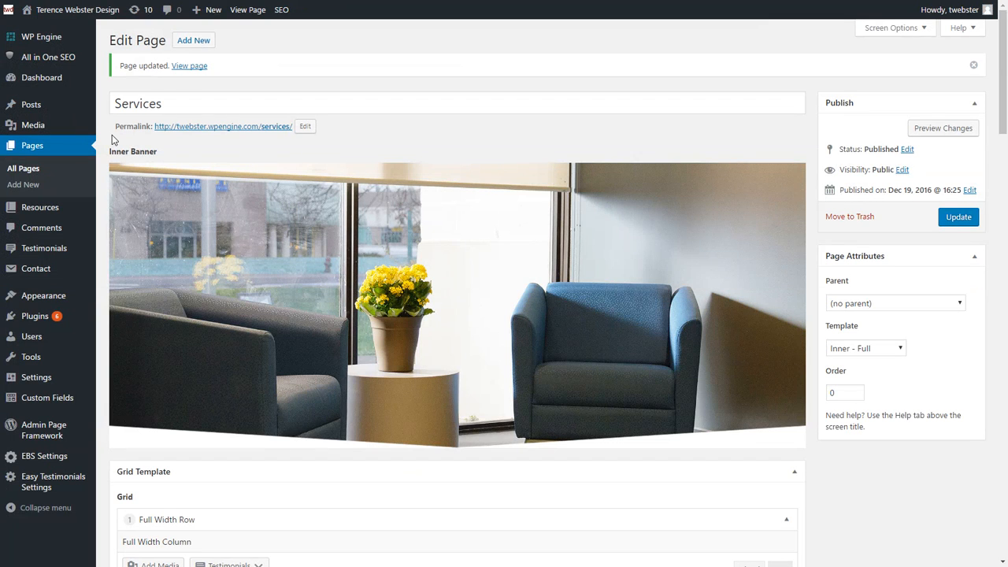
pyautogui.moveTo(51, 252)
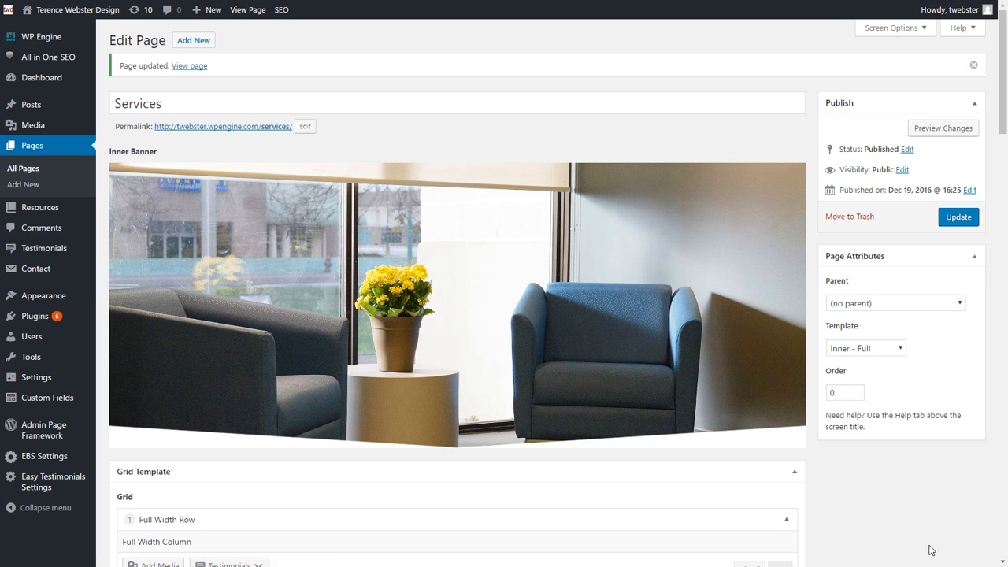